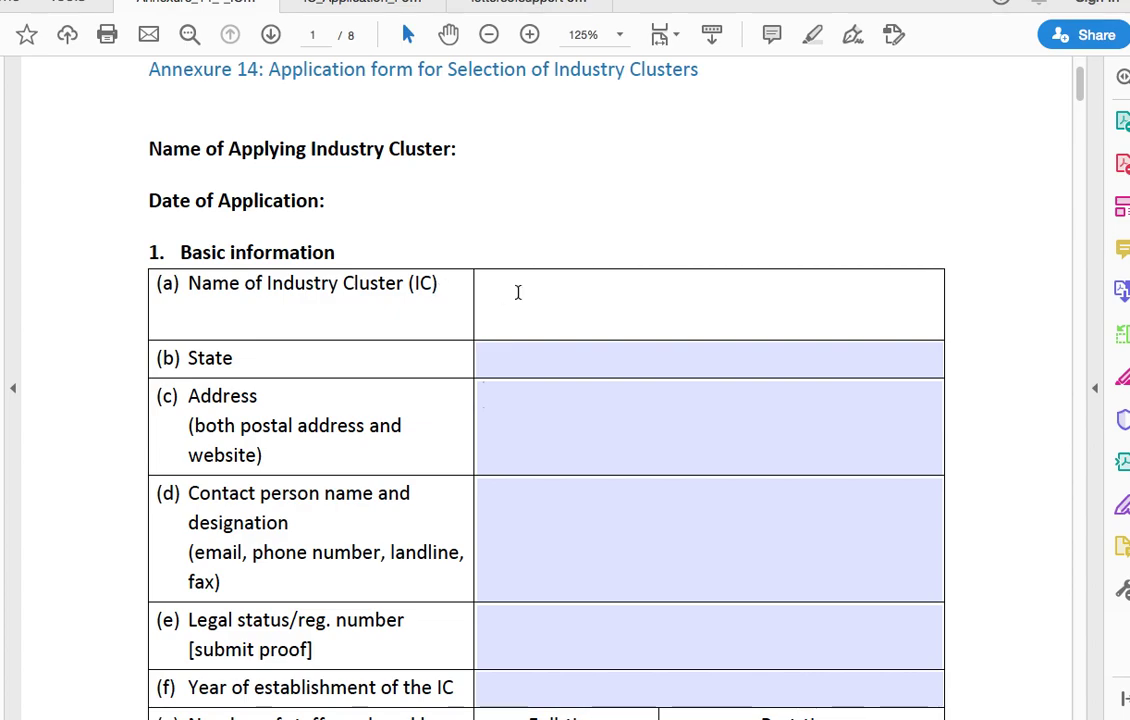
Step: Enter "TamilNadu Industry Association" as the Name of Industry Cluster in the Basic information table, correcting the spelling of "Association"
scroll(825, 433, "down", 10)
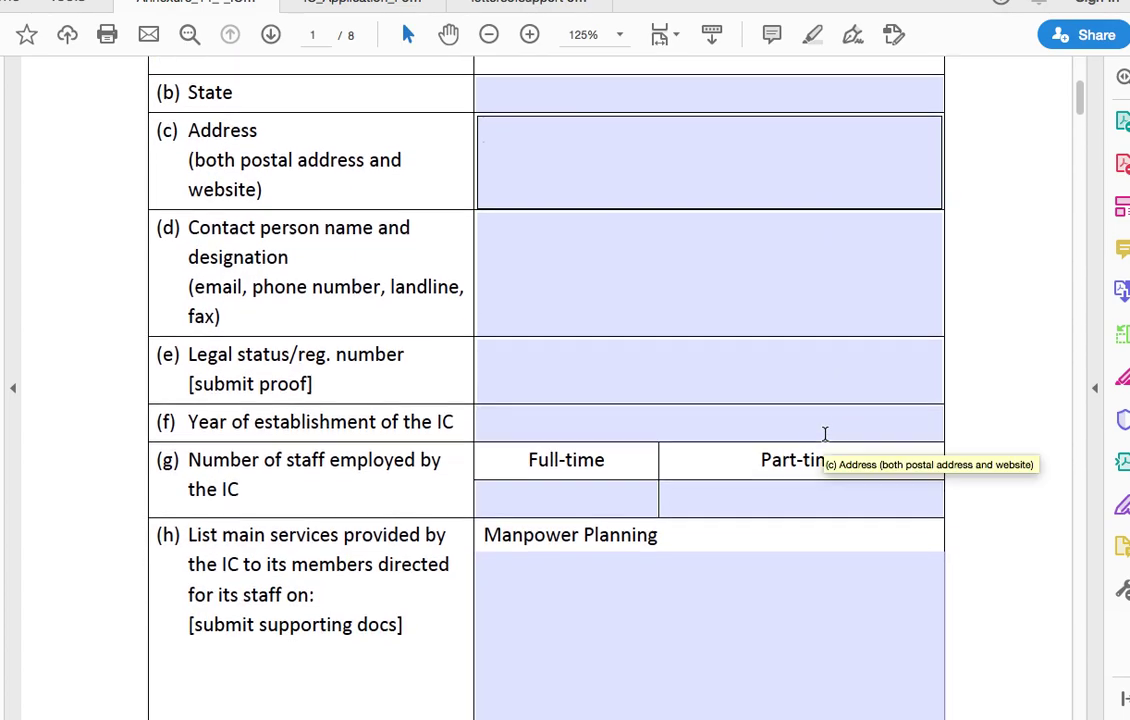
scroll(825, 433, "down", 4)
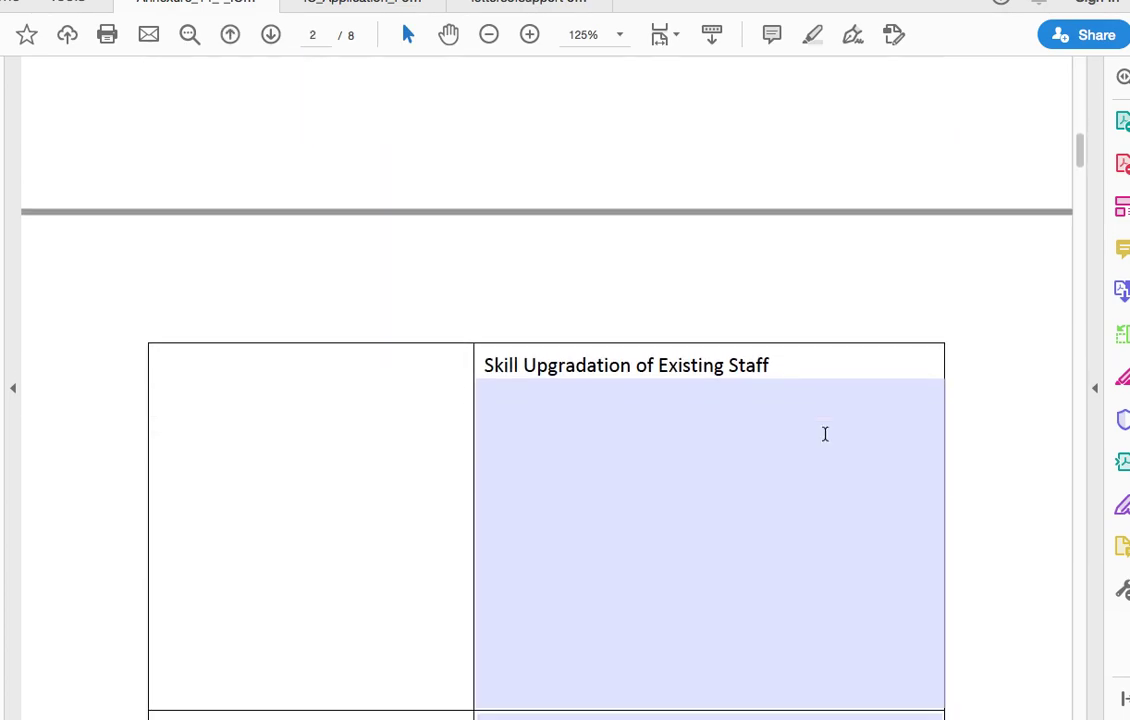
scroll(825, 433, "up", 10)
scroll(825, 433, "up", 3)
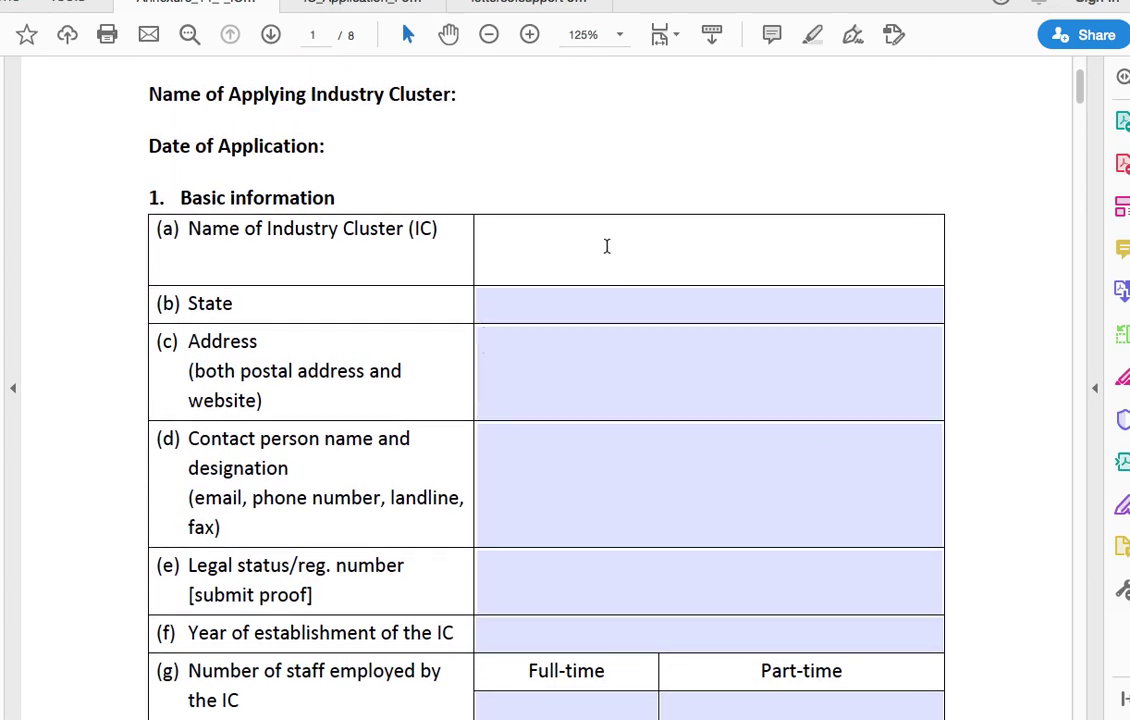
type("TamilNadu")
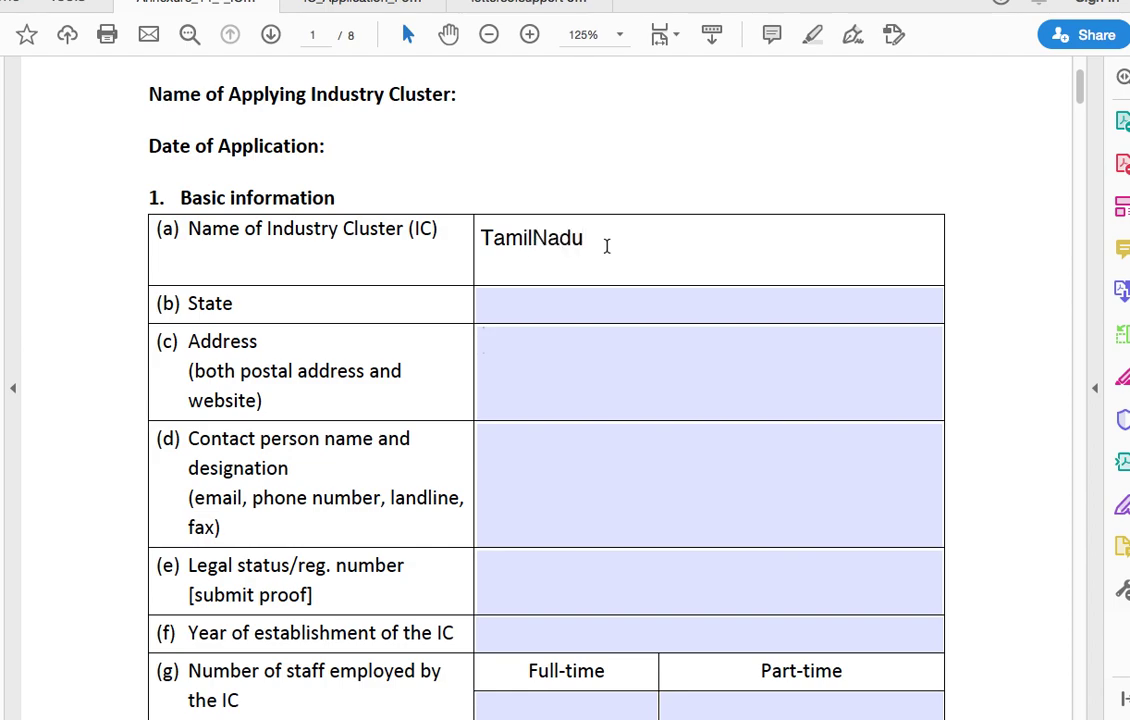
type(" Industry")
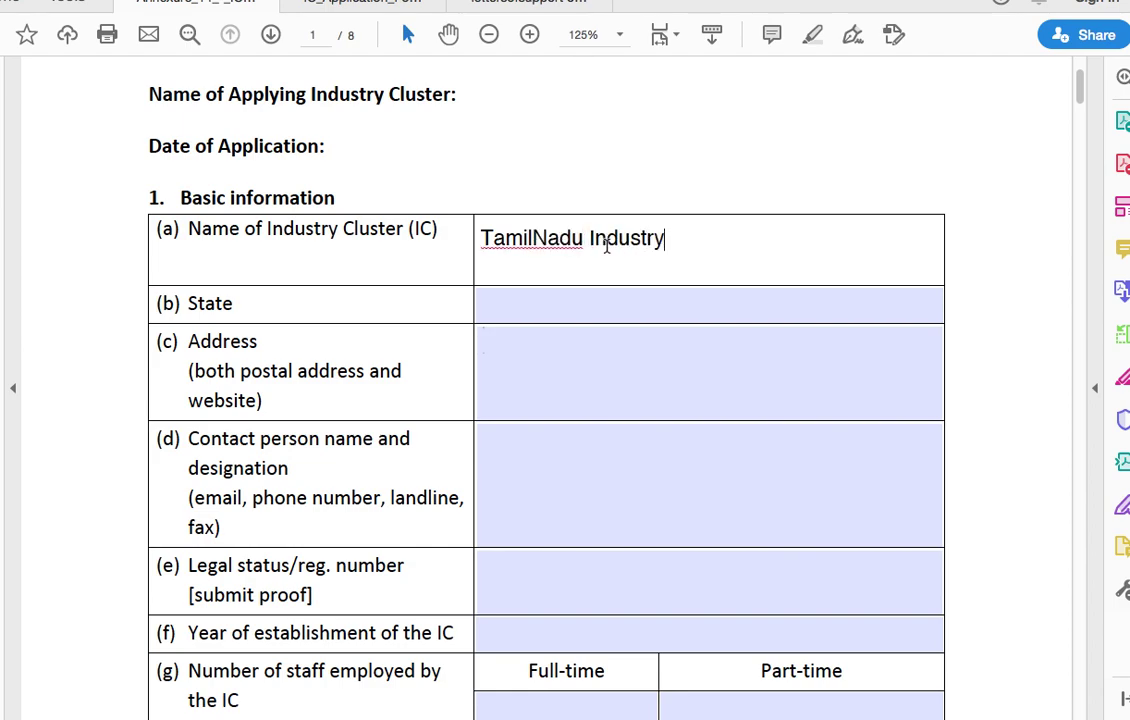
type(" Assoication")
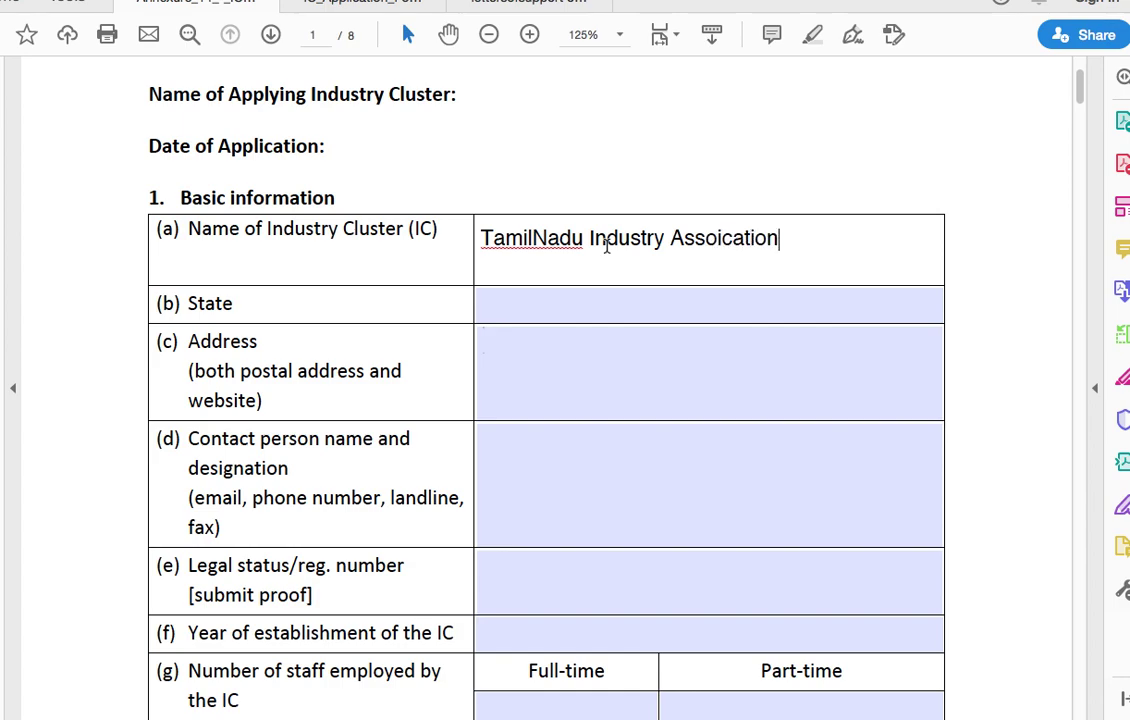
key("BackSpace")
key("BackSpace")
key("BackSpace")
key("BackSpace")
key("BackSpace")
key("BackSpace")
type("iation")
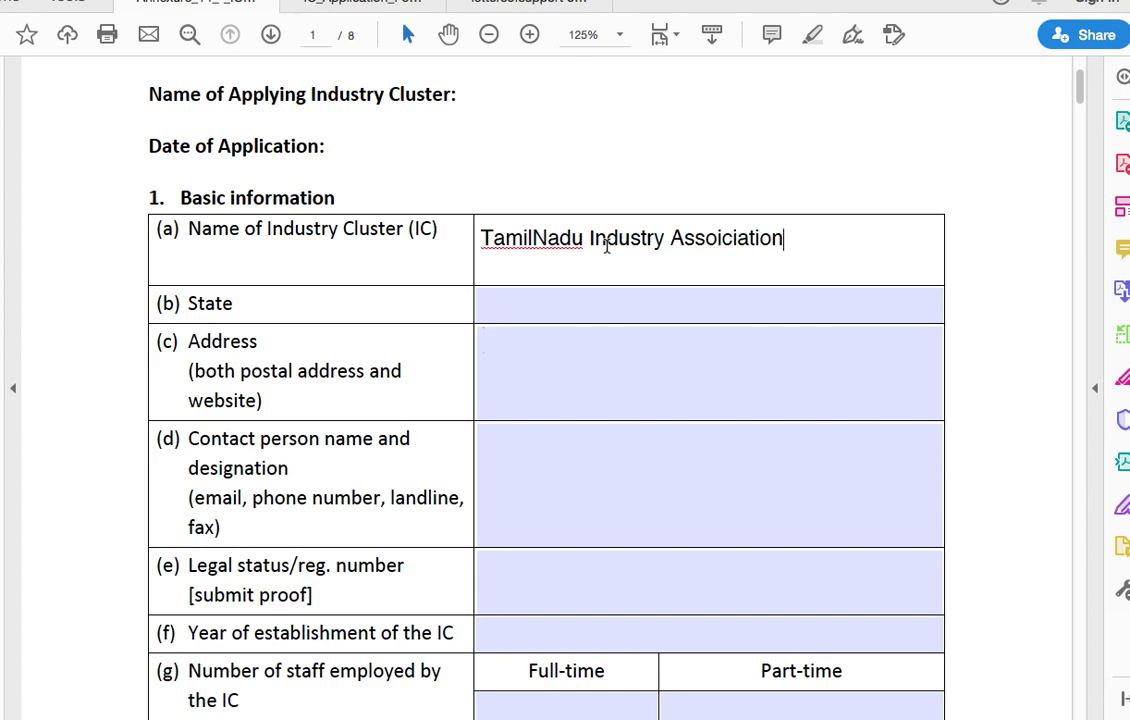
right_click(694, 235)
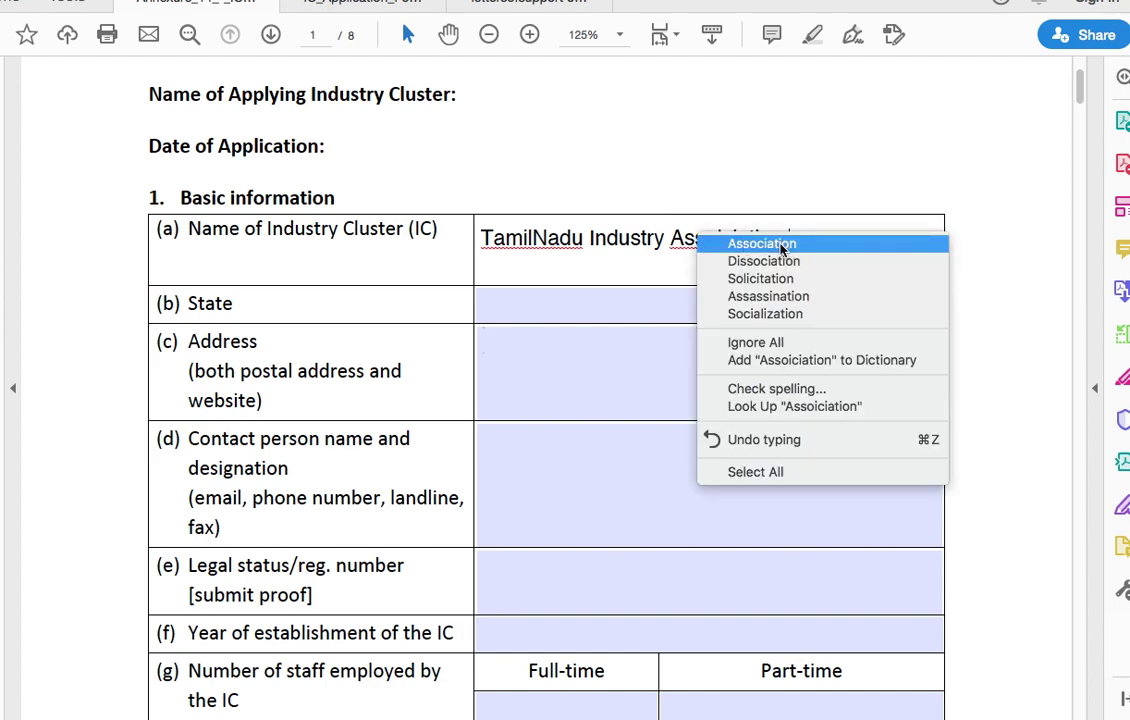
left_click(757, 245)
Step: Fill in the State field of the Basic information table with "Tamilnadu"
left_click(573, 296)
type("T")
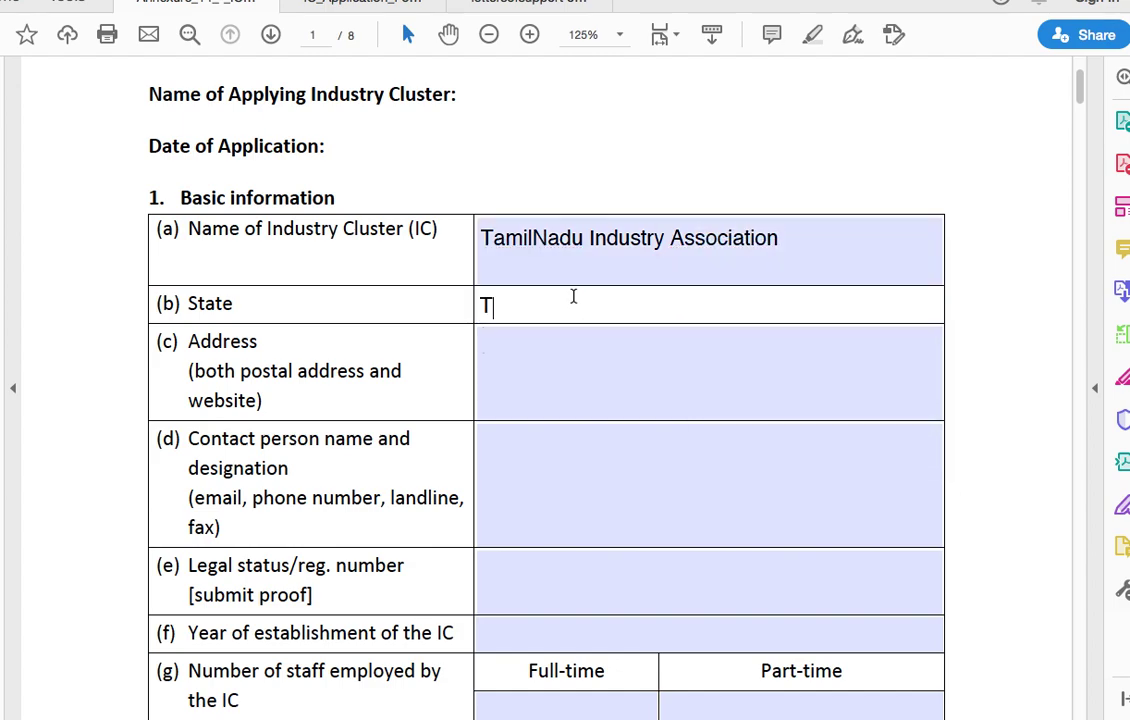
type("amilnadu")
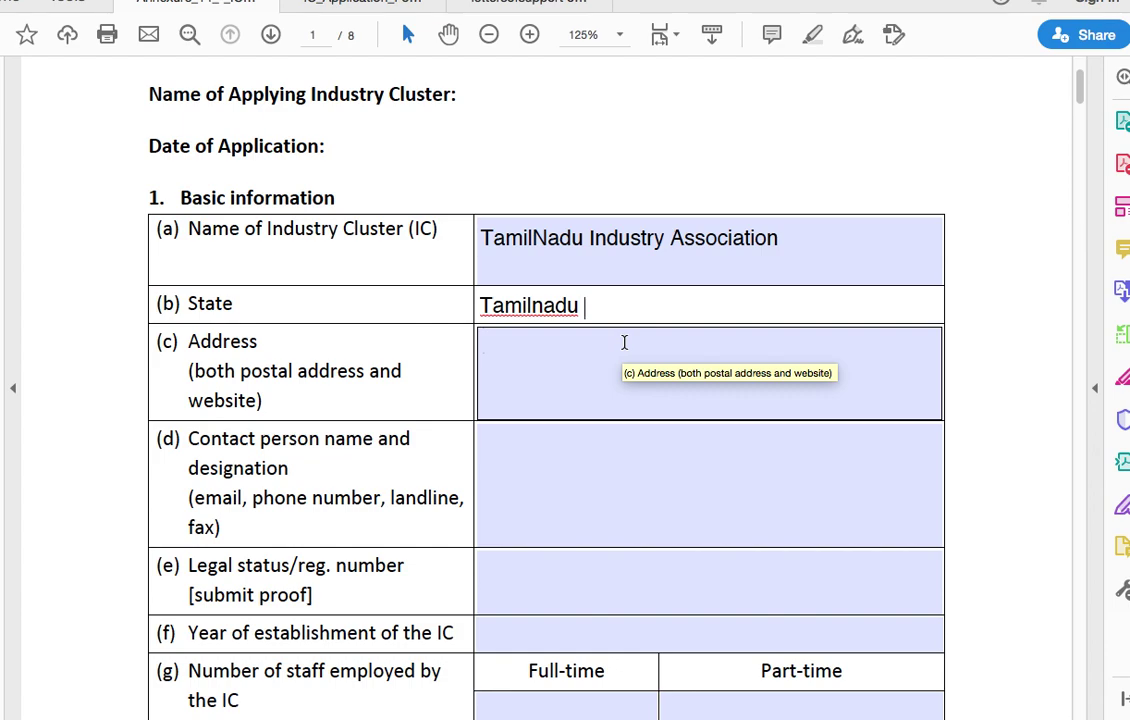
Step: Switch to the completed IC application form and examine its Basic information entries, from the cluster name and address to the staff numbers
left_click(360, 5)
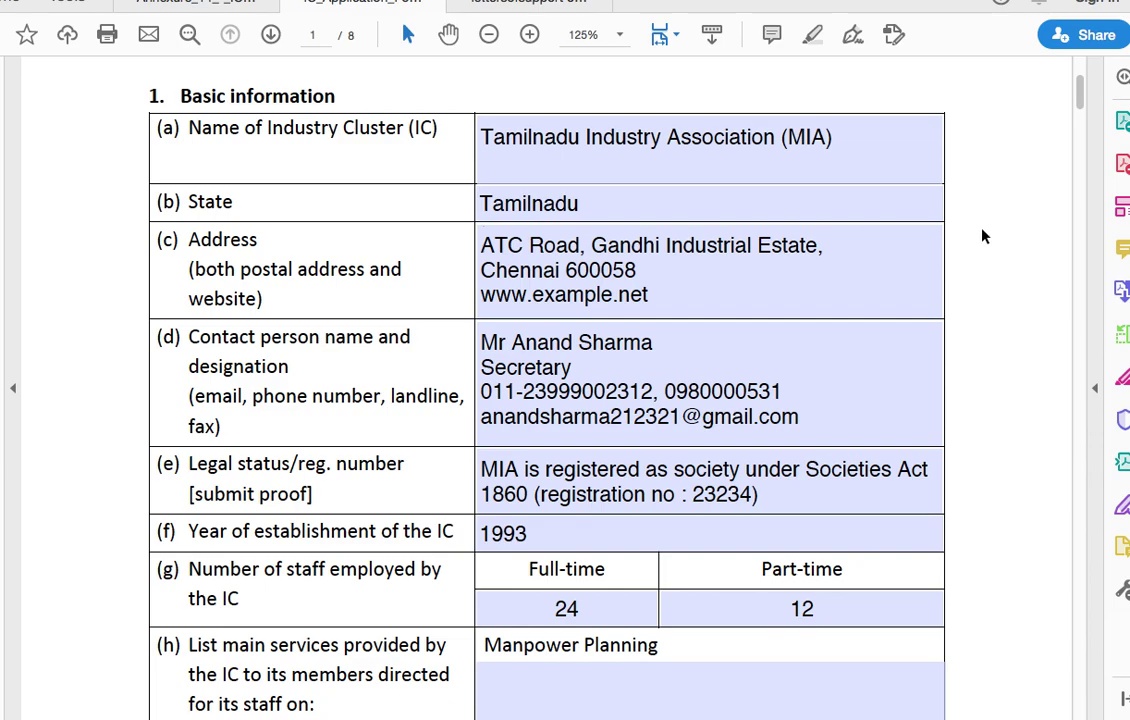
left_click(916, 200)
left_click(903, 275)
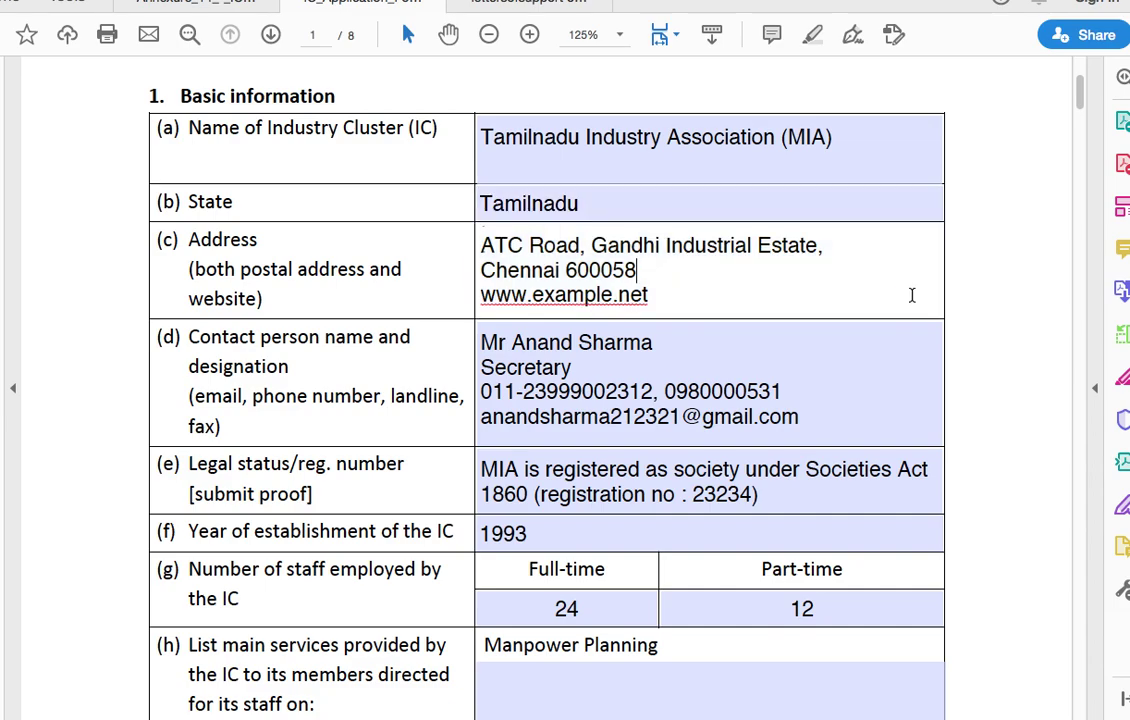
left_click(934, 364)
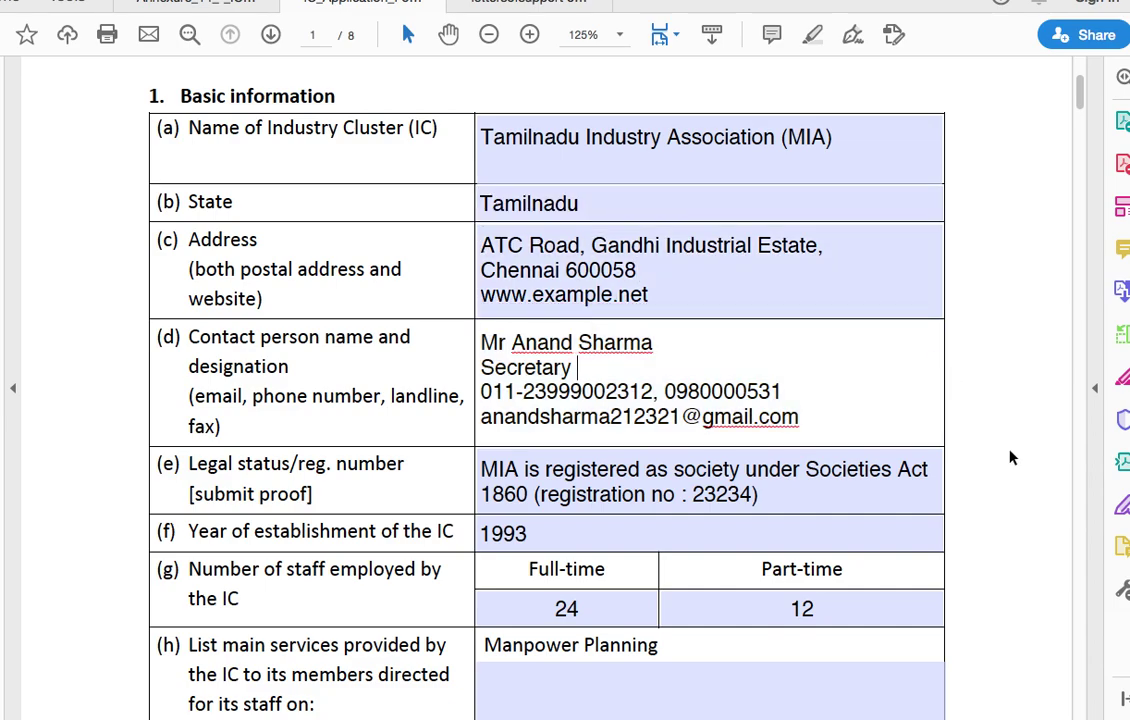
scroll(1009, 456, "down", 1)
scroll(1009, 457, "down", 1)
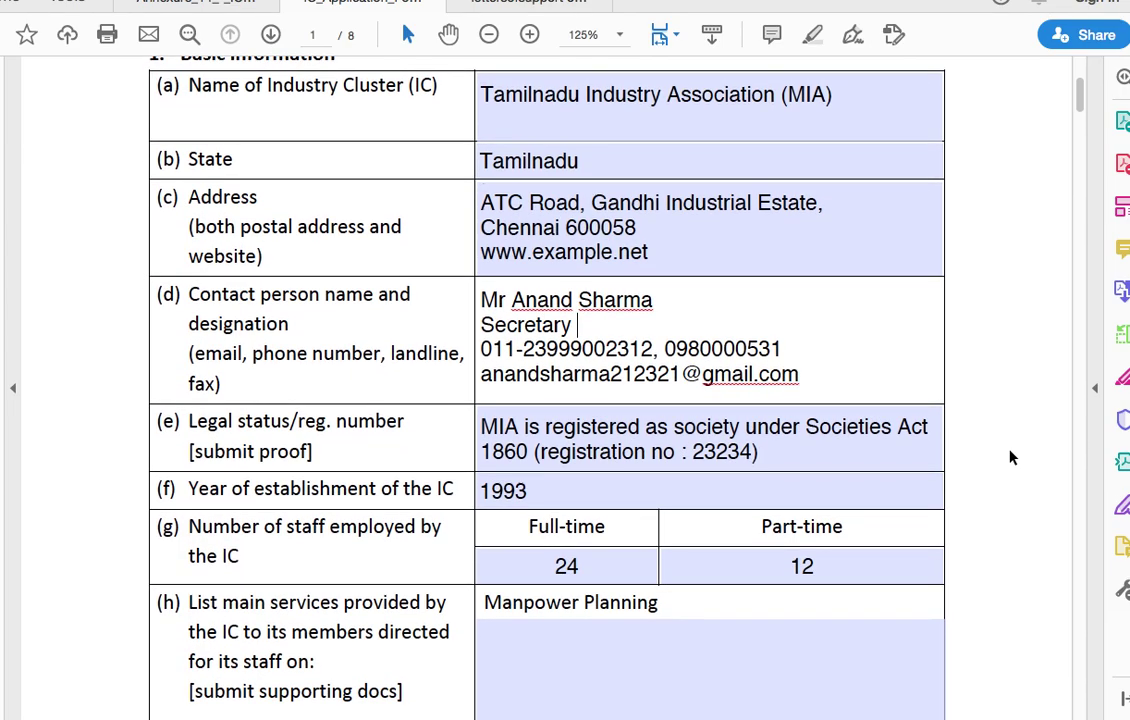
scroll(1010, 457, "down", 5)
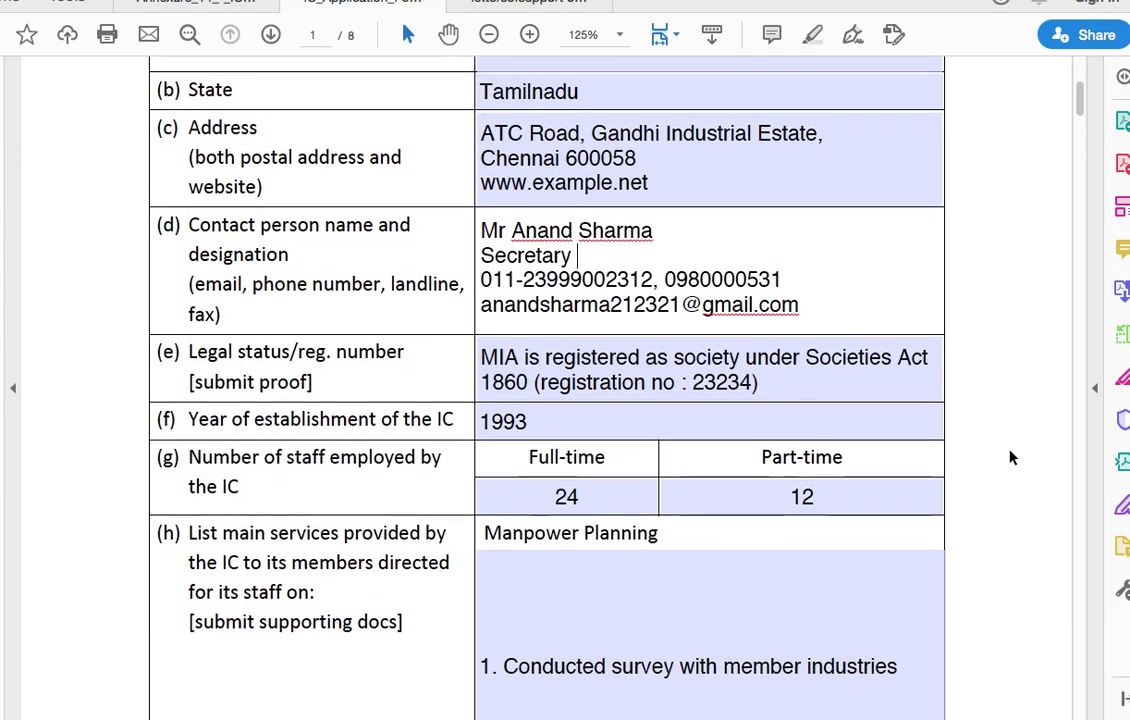
scroll(1010, 457, "down", 4)
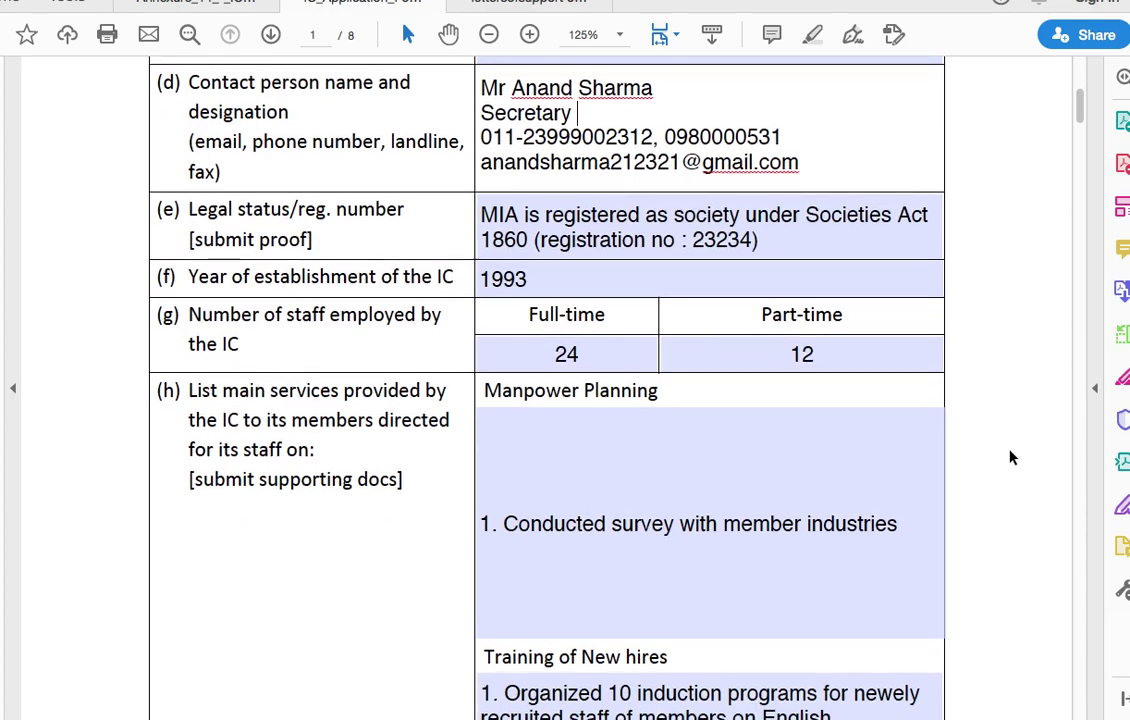
scroll(1010, 457, "down", 4)
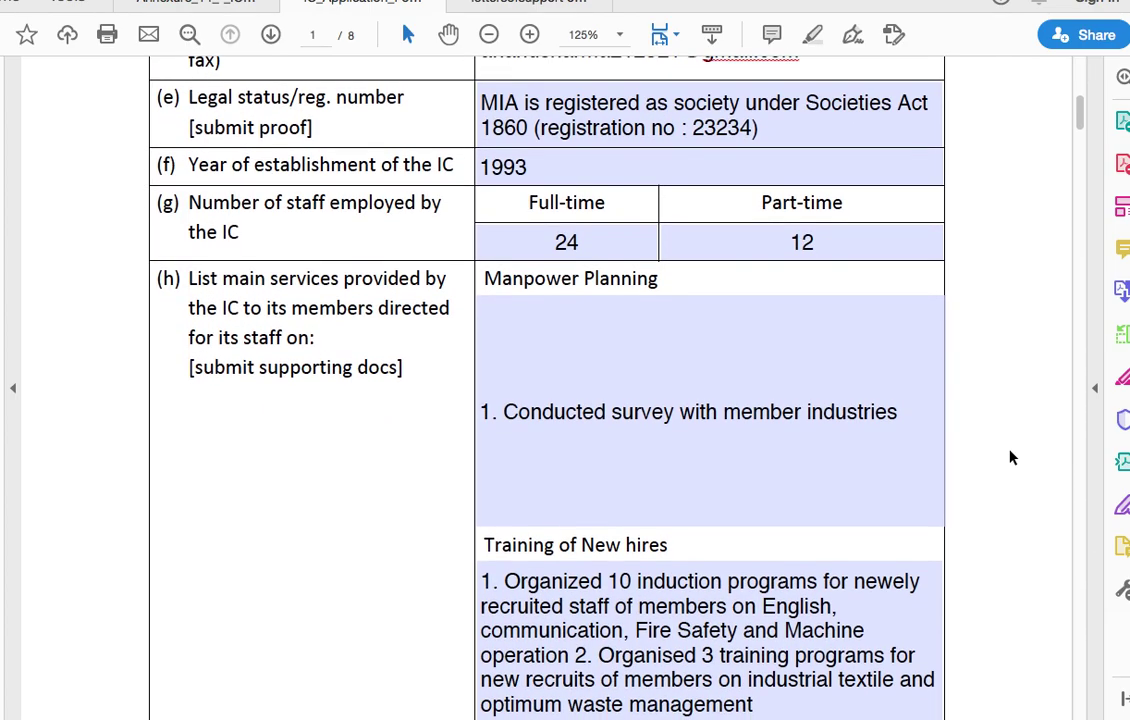
Step: Review the completed form's answers on main services, skill upgradation of existing staff, recruitment role and other cluster activities
scroll(1010, 457, "down", 1)
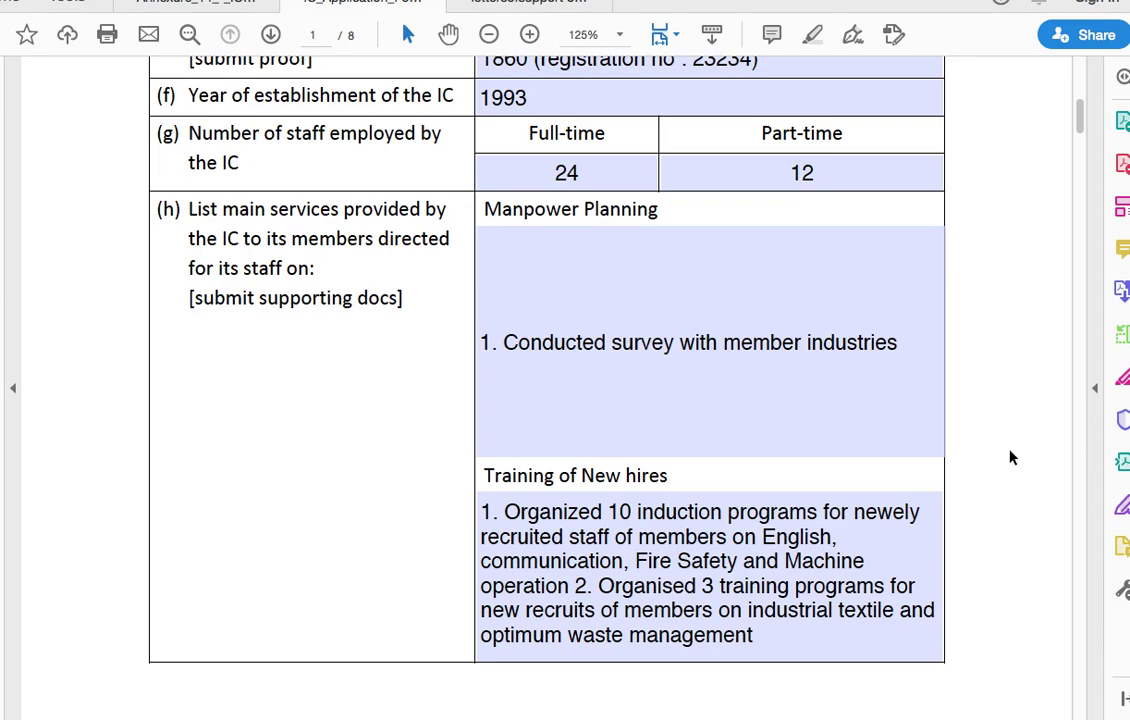
scroll(1010, 457, "down", 5)
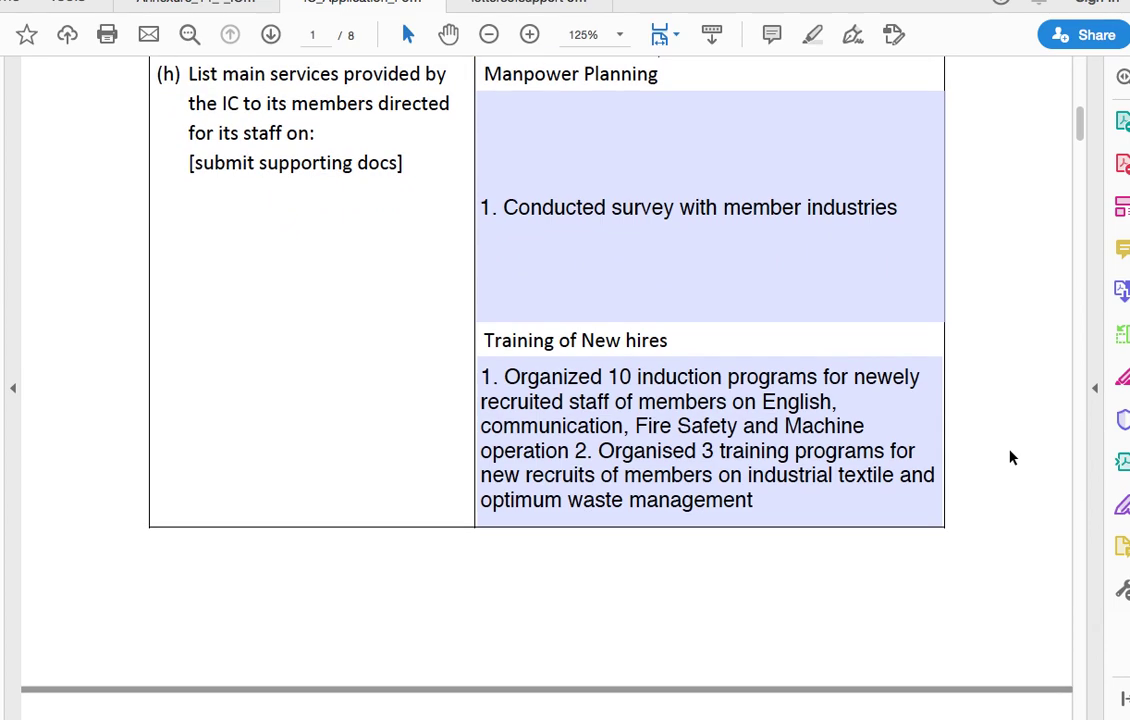
scroll(1010, 457, "down", 2)
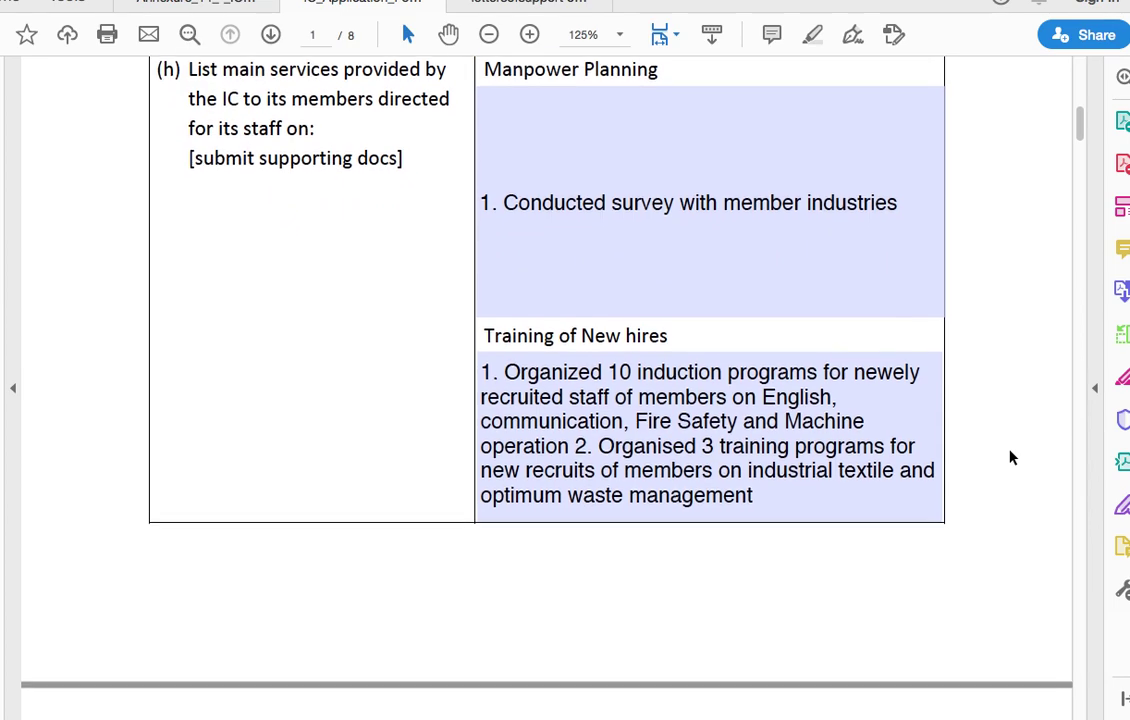
scroll(1010, 457, "down", 4)
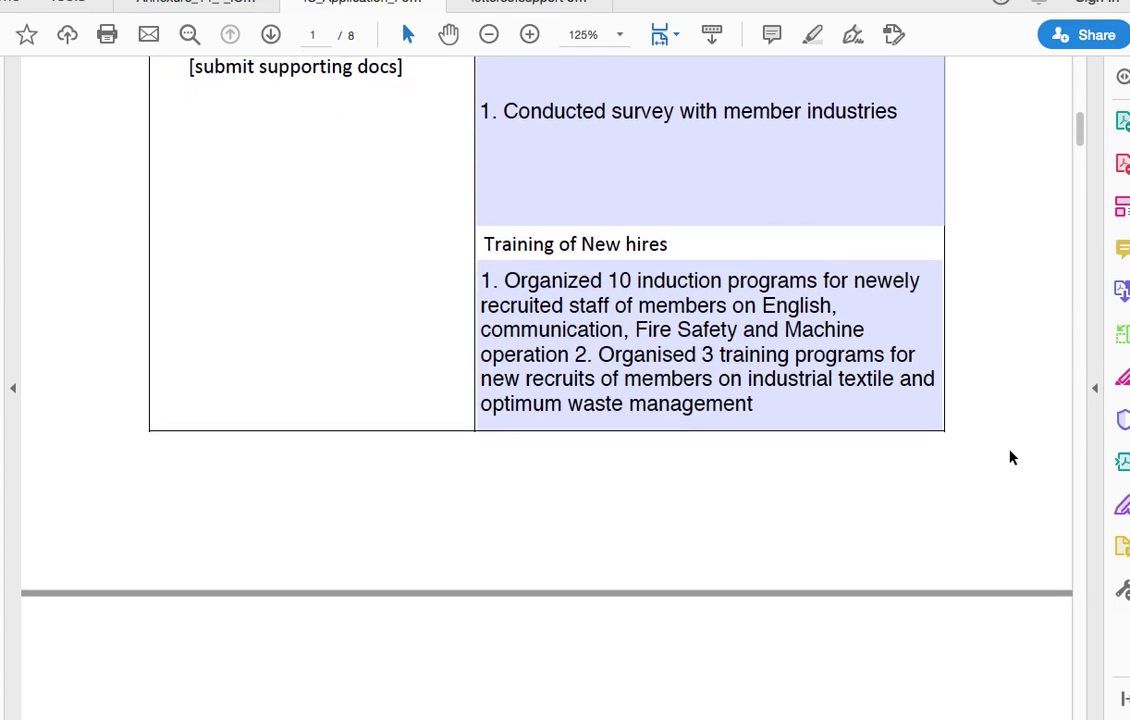
scroll(1010, 457, "down", 3)
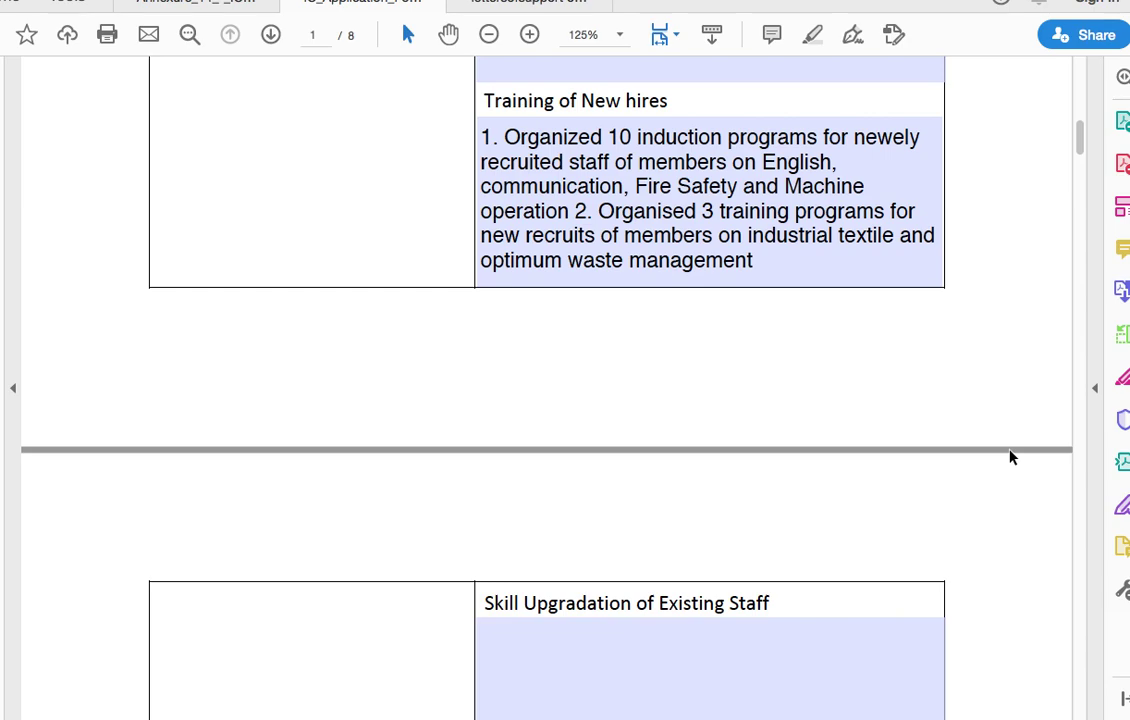
scroll(1010, 457, "down", 5)
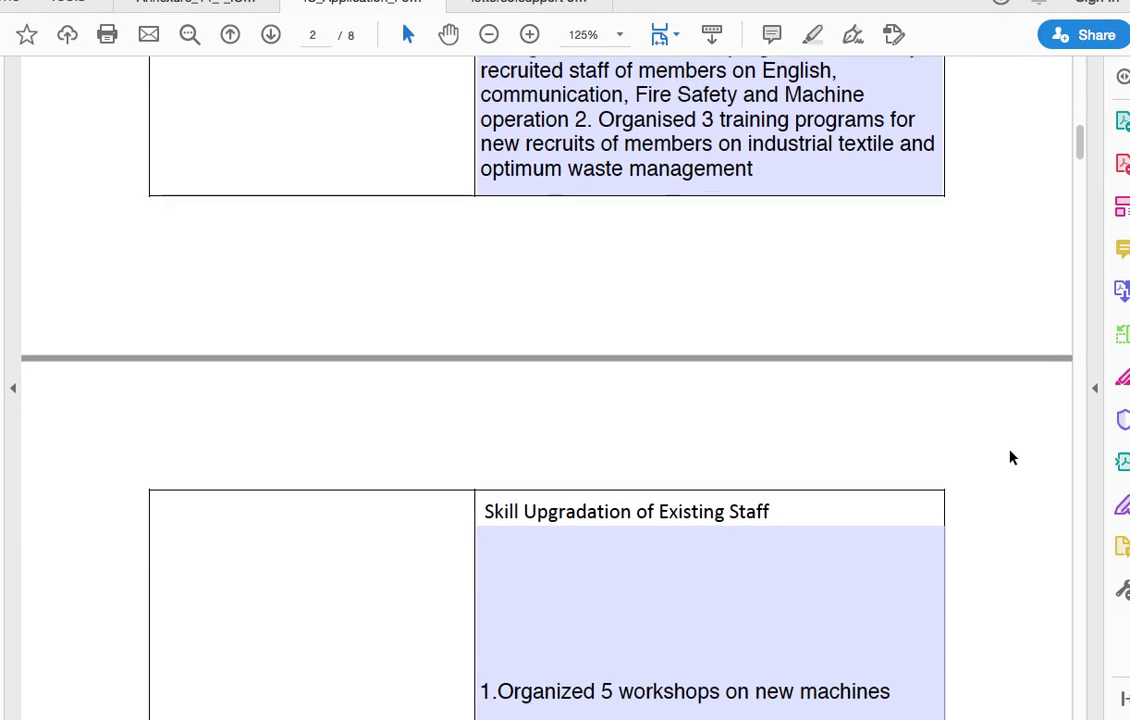
scroll(1010, 457, "down", 5)
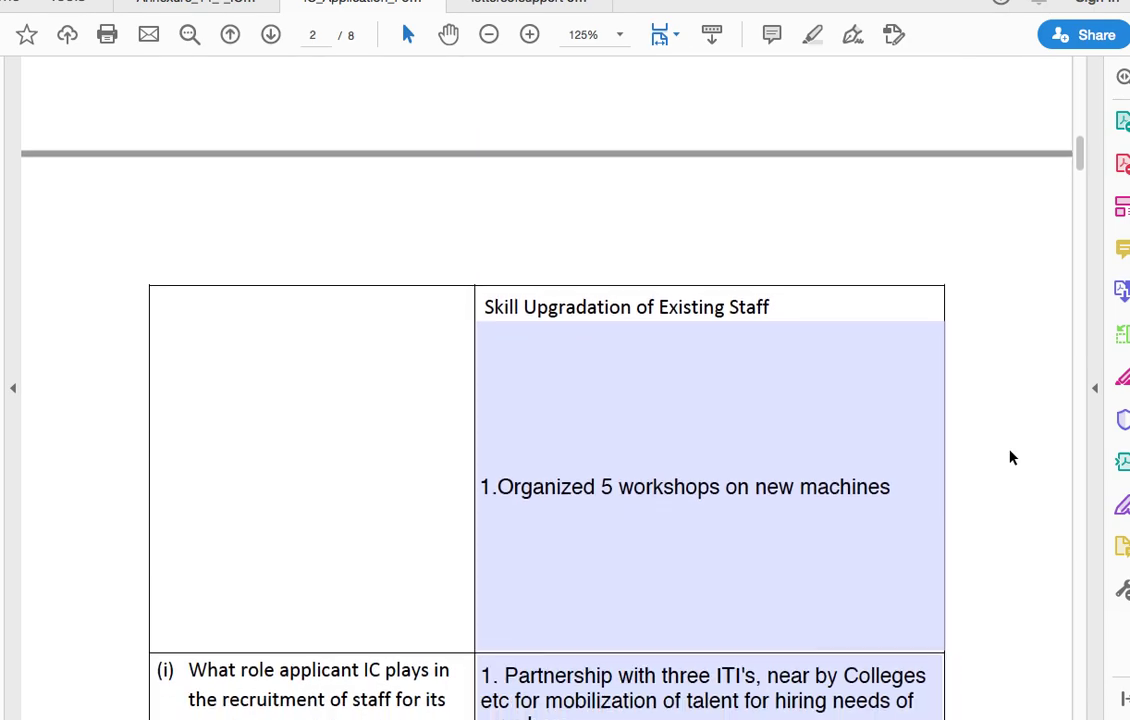
scroll(1010, 457, "down", 1)
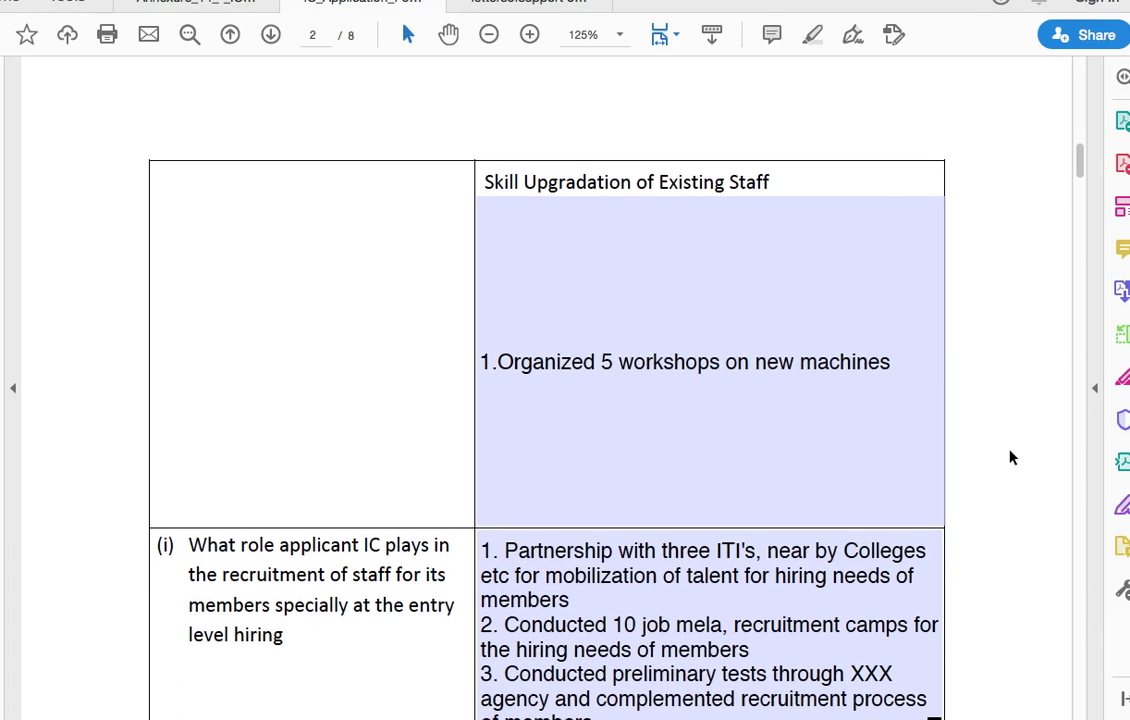
scroll(1010, 457, "down", 6)
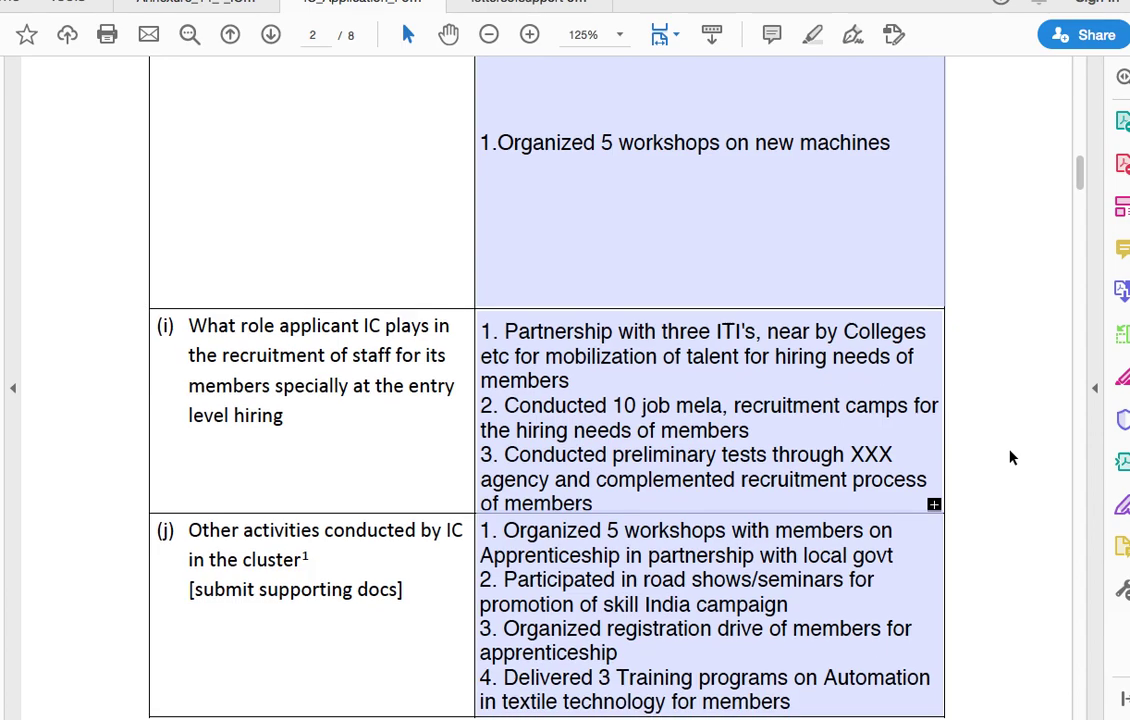
scroll(1010, 457, "down", 4)
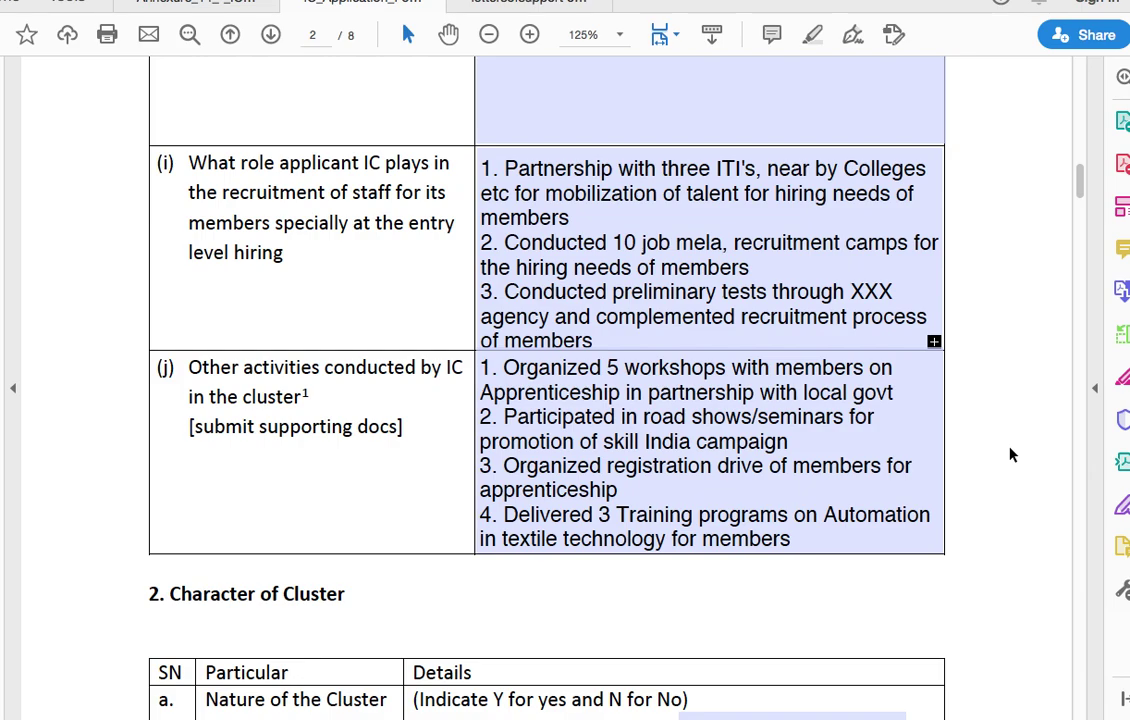
Step: Examine the completed Character of Cluster section, covering the nature of the cluster, employment scenario and geographical concentration
scroll(1010, 455, "down", 1)
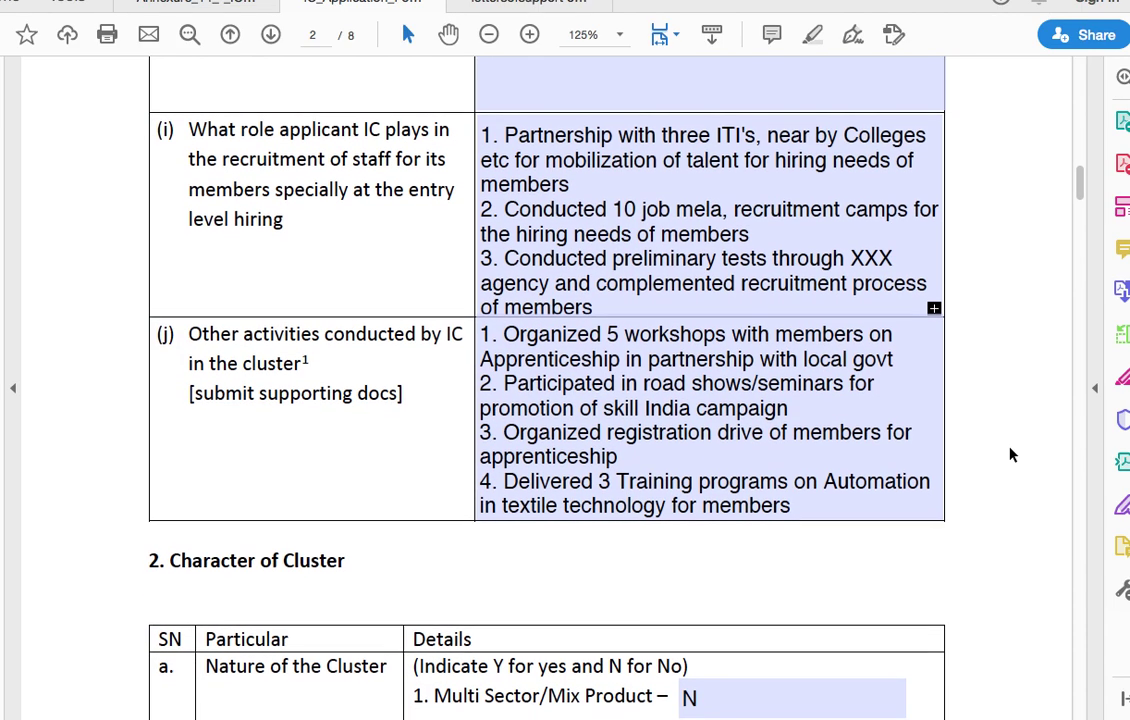
scroll(1010, 455, "down", 1)
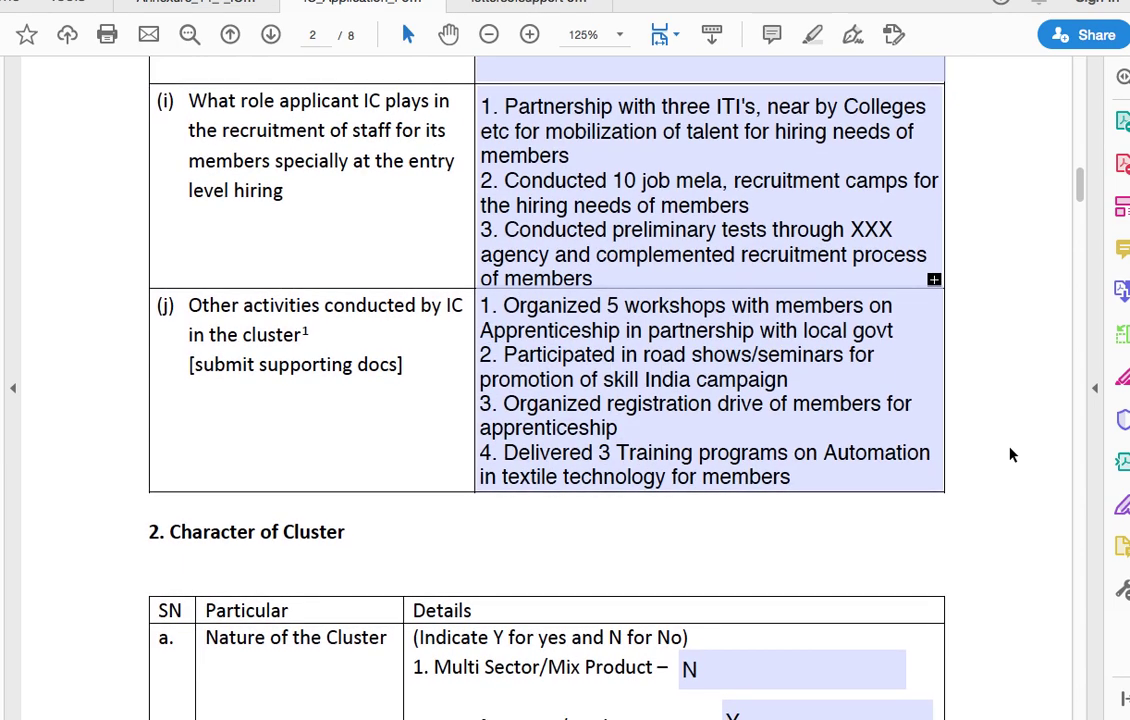
scroll(1010, 455, "down", 1)
scroll(1010, 455, "down", 3)
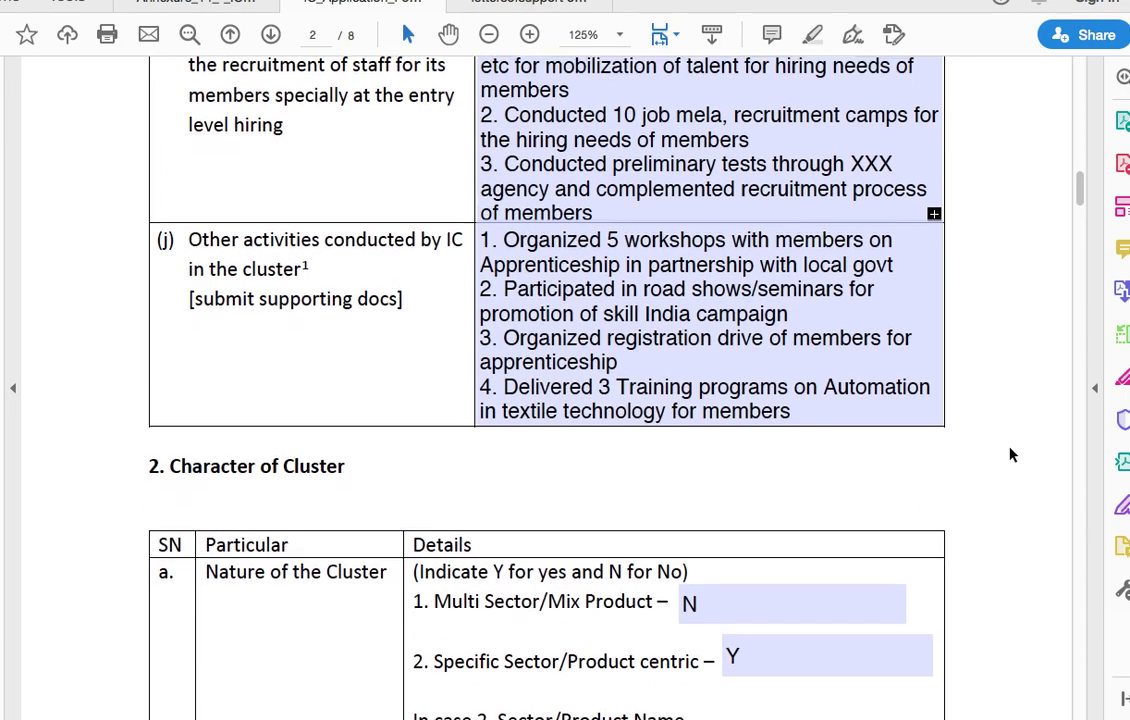
scroll(1010, 455, "down", 2)
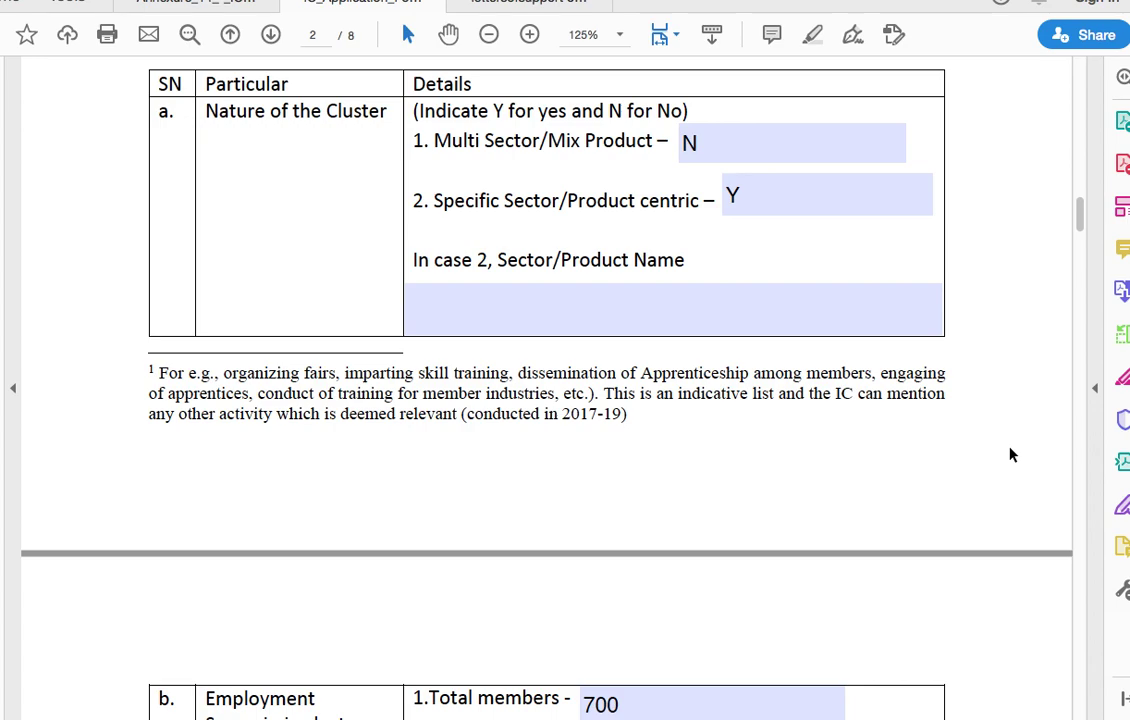
scroll(1011, 455, "down", 1)
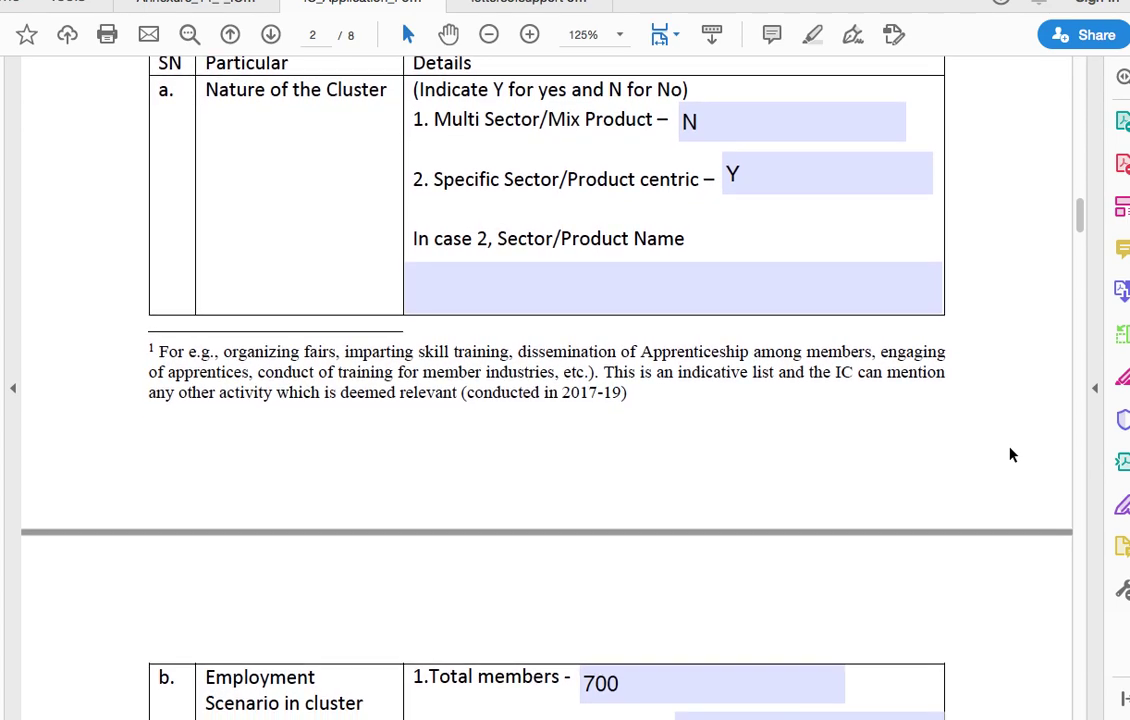
scroll(1011, 455, "down", 5)
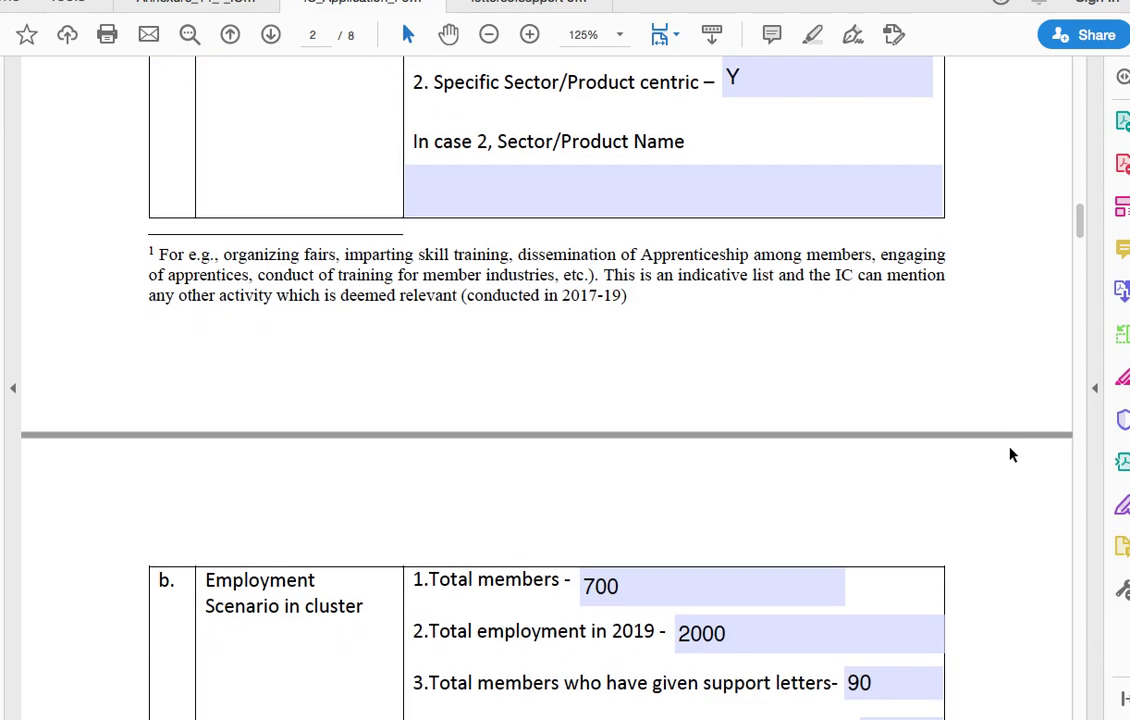
scroll(1011, 455, "down", 7)
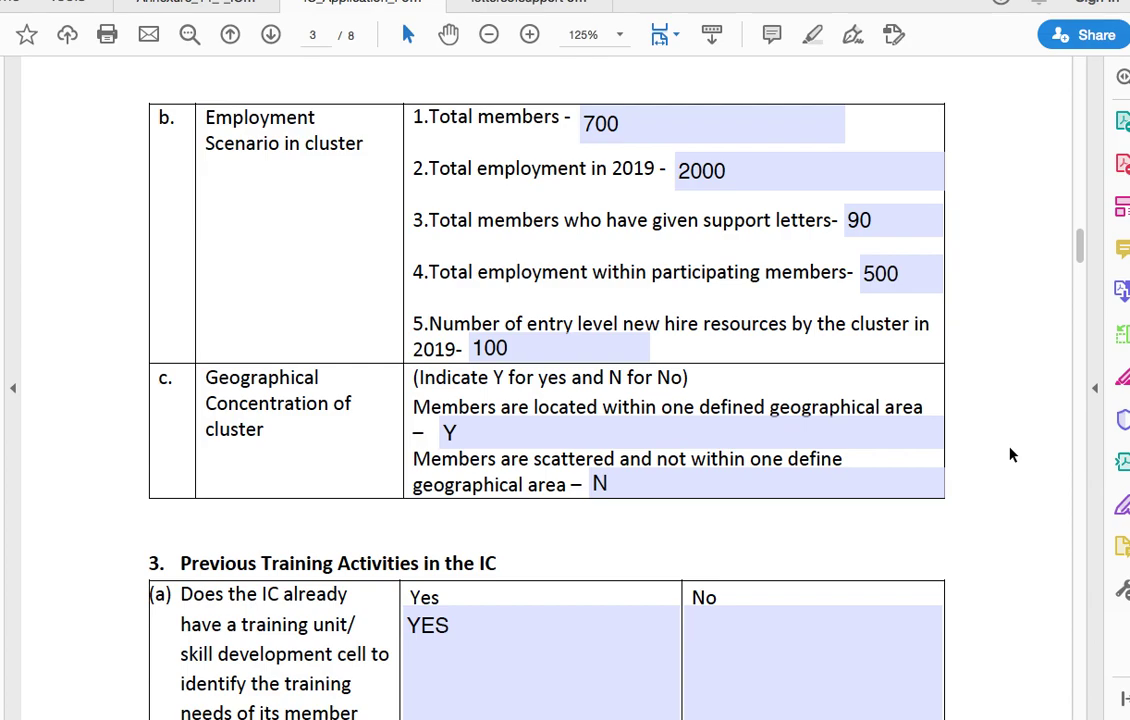
scroll(1010, 455, "down", 1)
scroll(1010, 455, "down", 1)
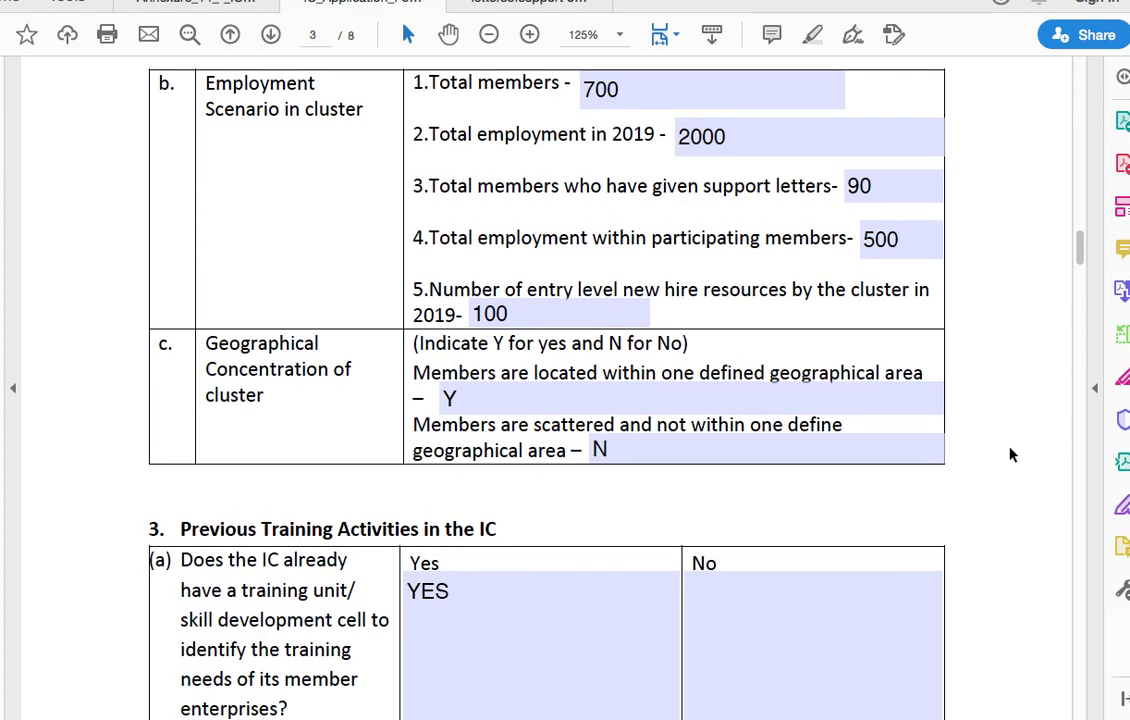
Step: Examine the completed Previous Training Activities section, covering the training unit, people trained, training centre equipment and members' training infrastructure
scroll(1010, 455, "down", 2)
scroll(1010, 455, "down", 4)
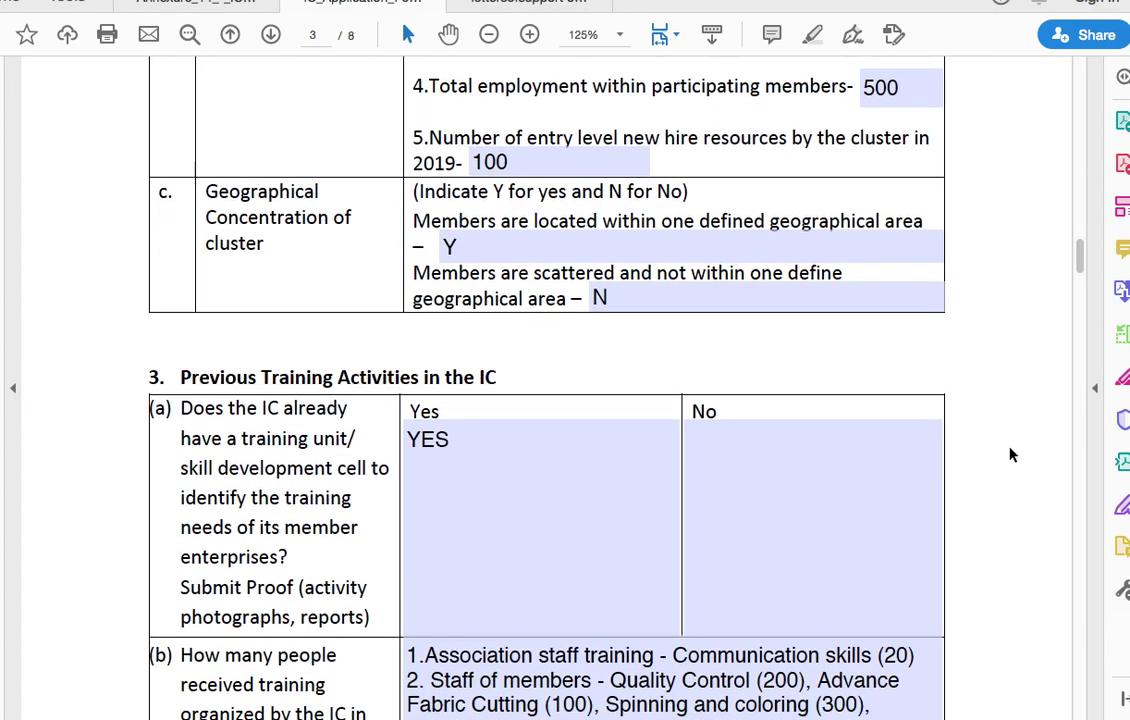
scroll(1010, 455, "down", 4)
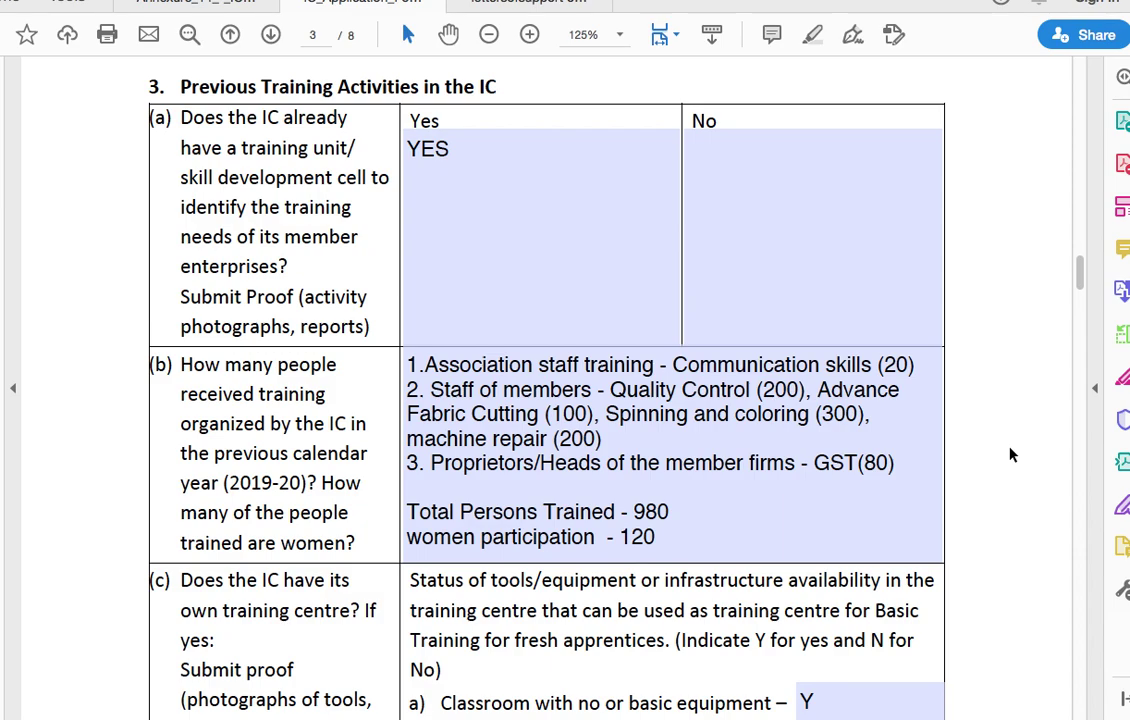
scroll(1010, 455, "down", 5)
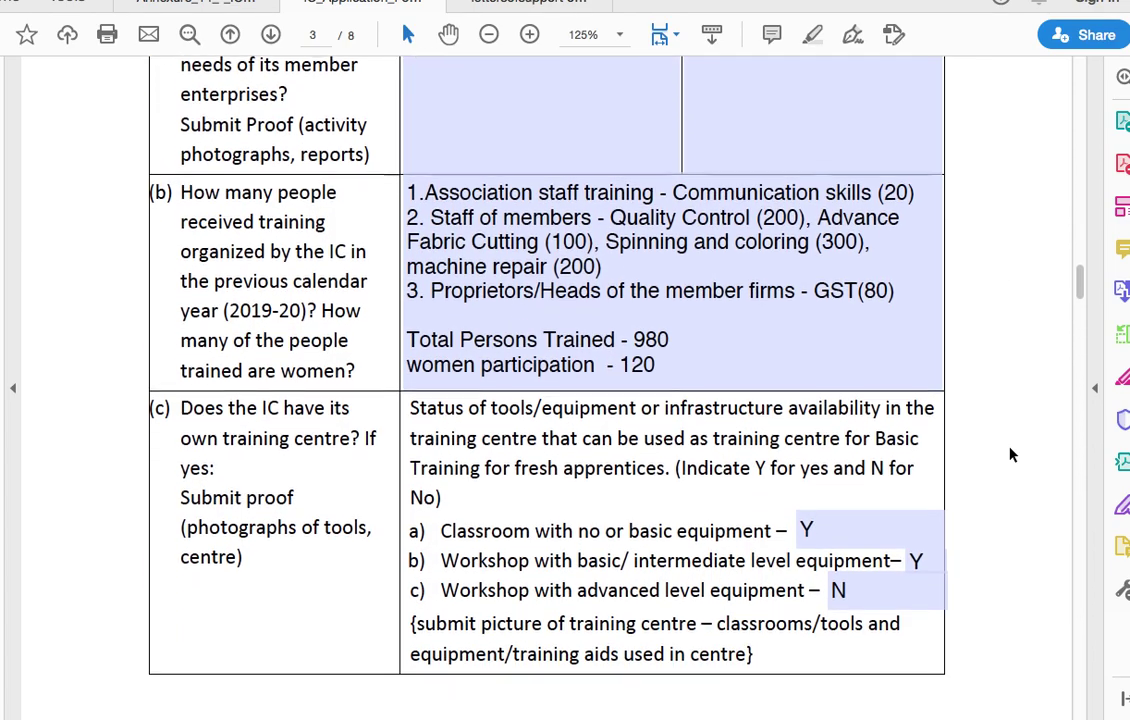
scroll(1010, 455, "down", 5)
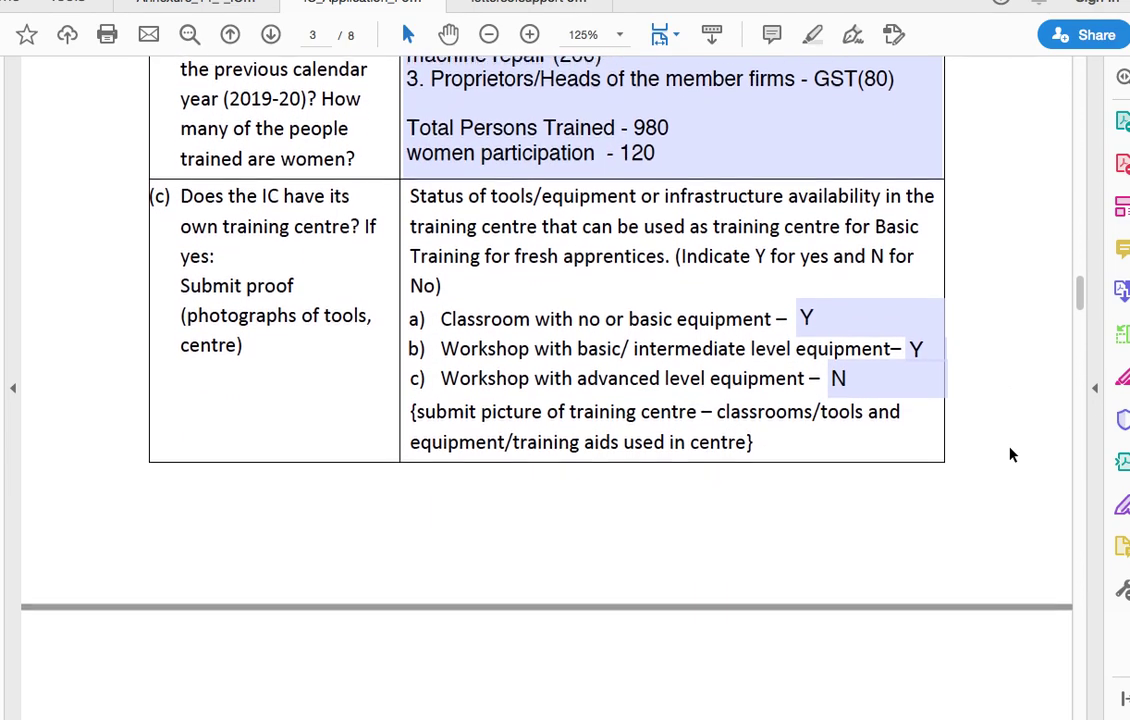
scroll(1010, 455, "down", 2)
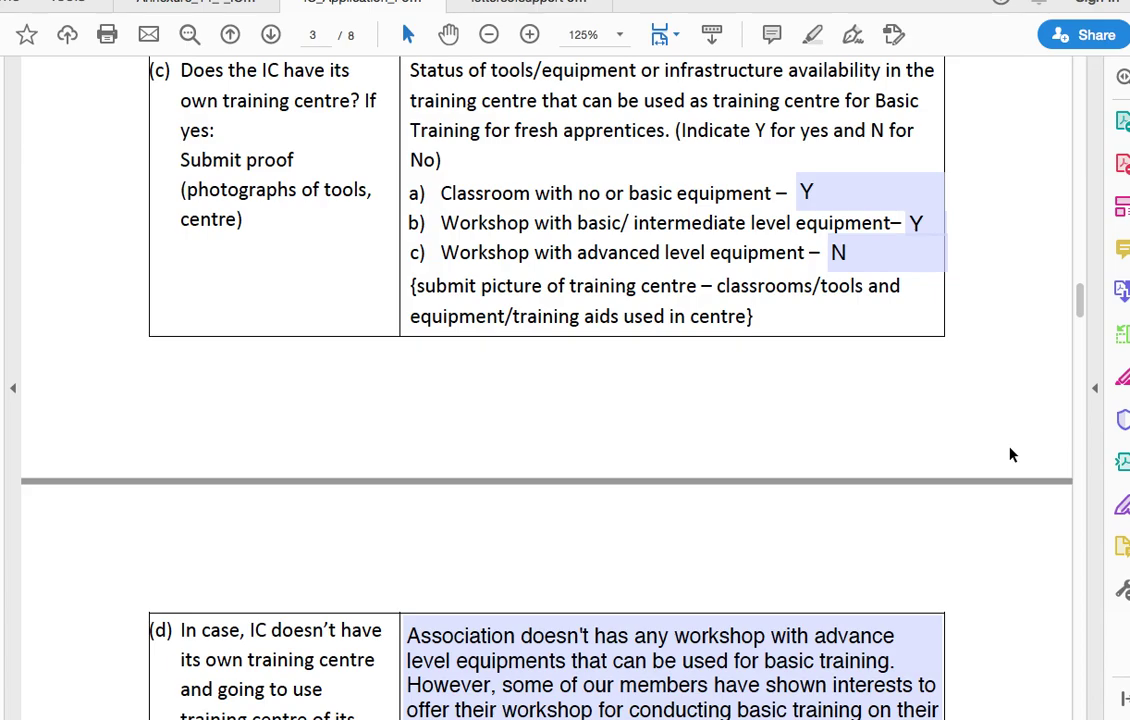
scroll(1010, 455, "down", 3)
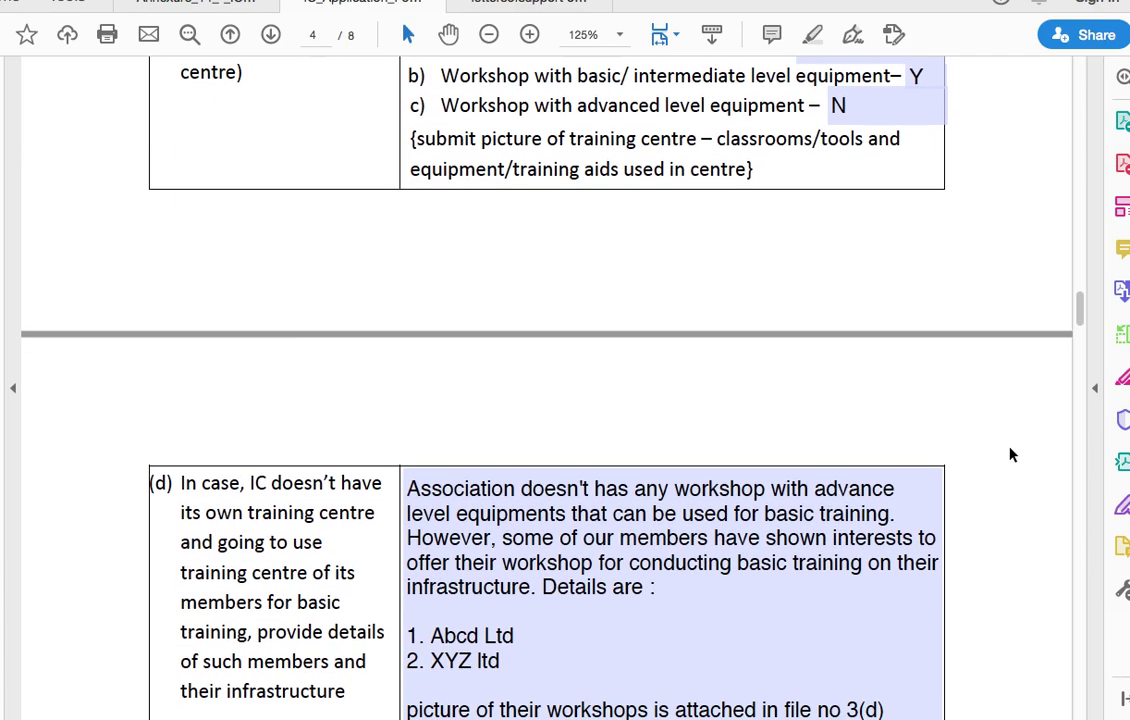
scroll(1010, 455, "down", 5)
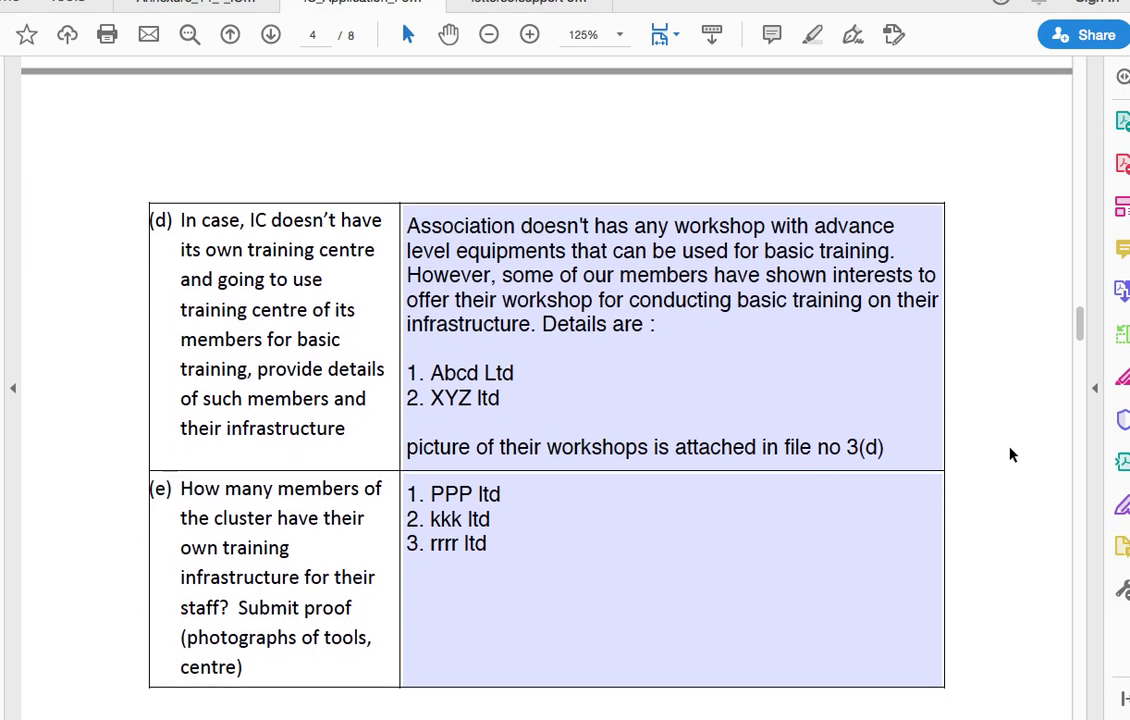
scroll(1010, 455, "down", 1)
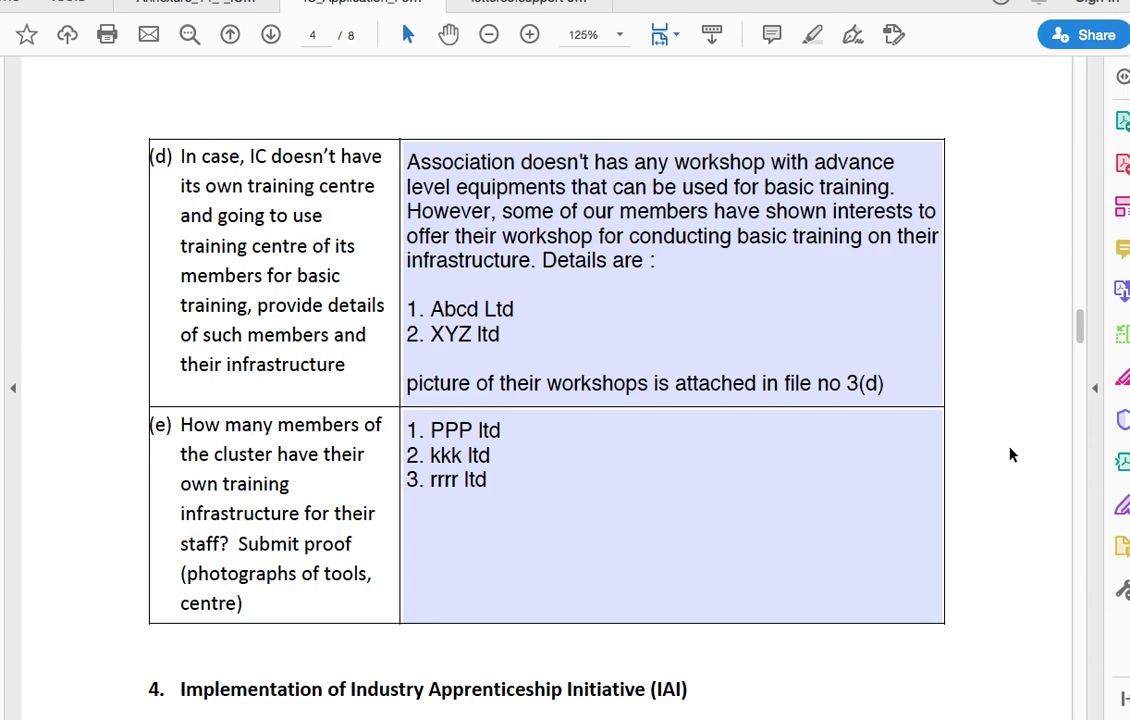
scroll(1010, 455, "down", 3)
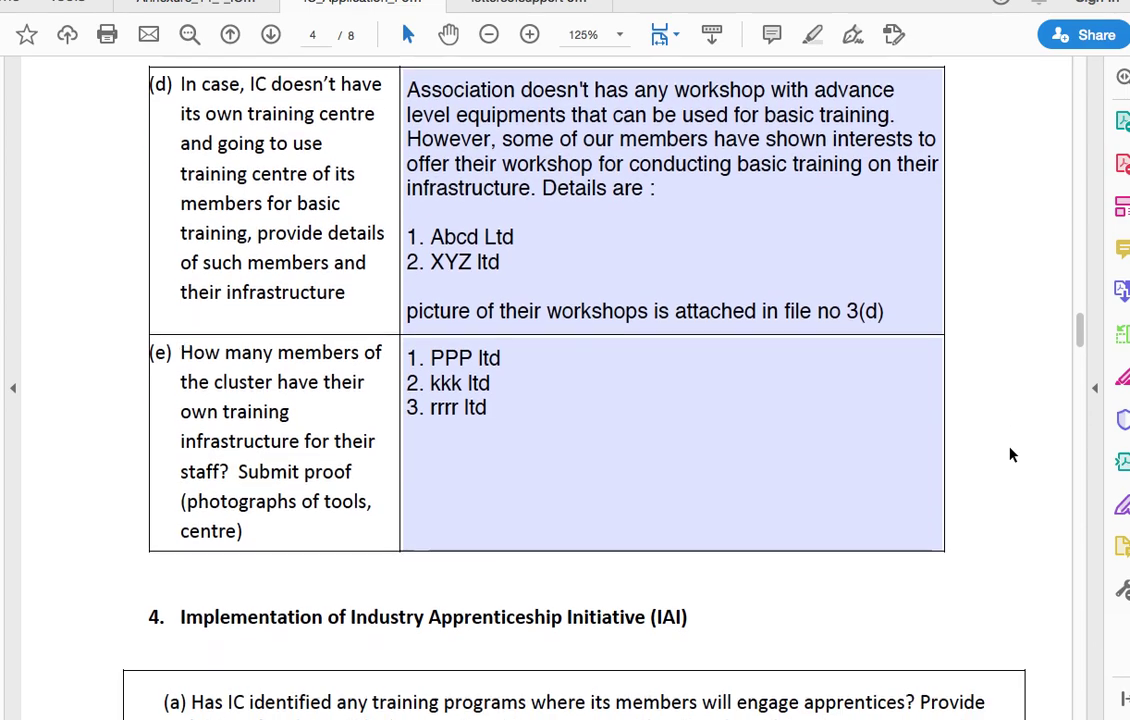
Step: Review the identified apprenticeship programs table in the IAI implementation section, from its column headings to the Trade 1 entry
scroll(1010, 455, "down", 7)
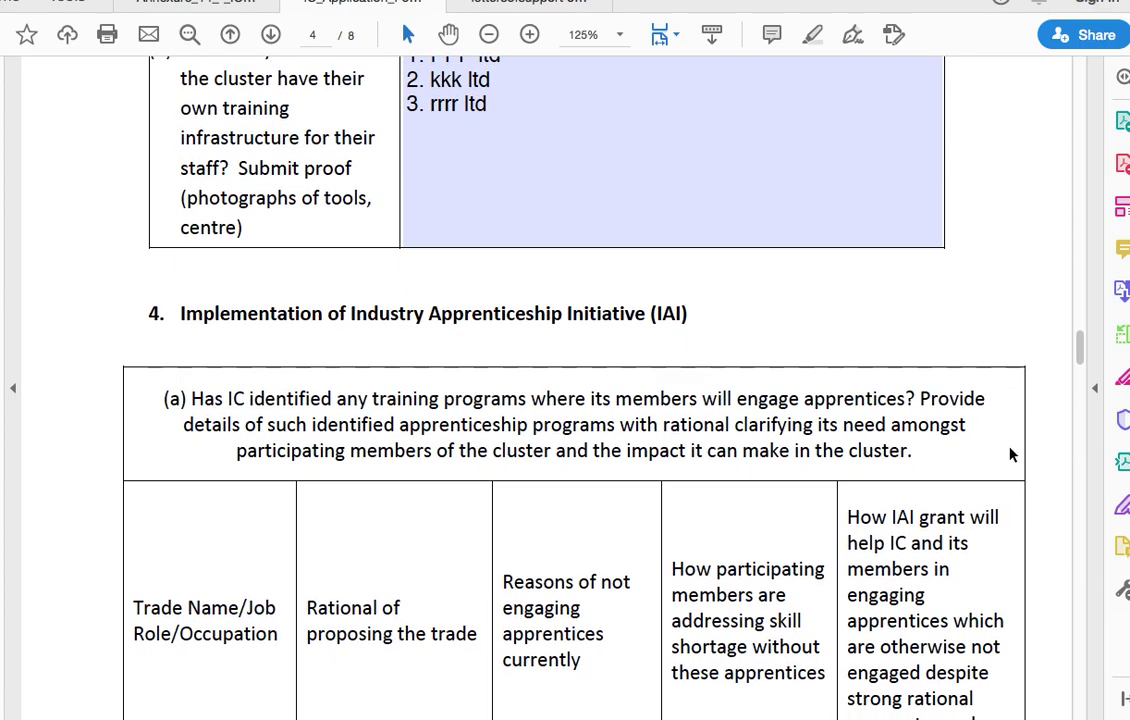
scroll(1010, 450, "down", 1)
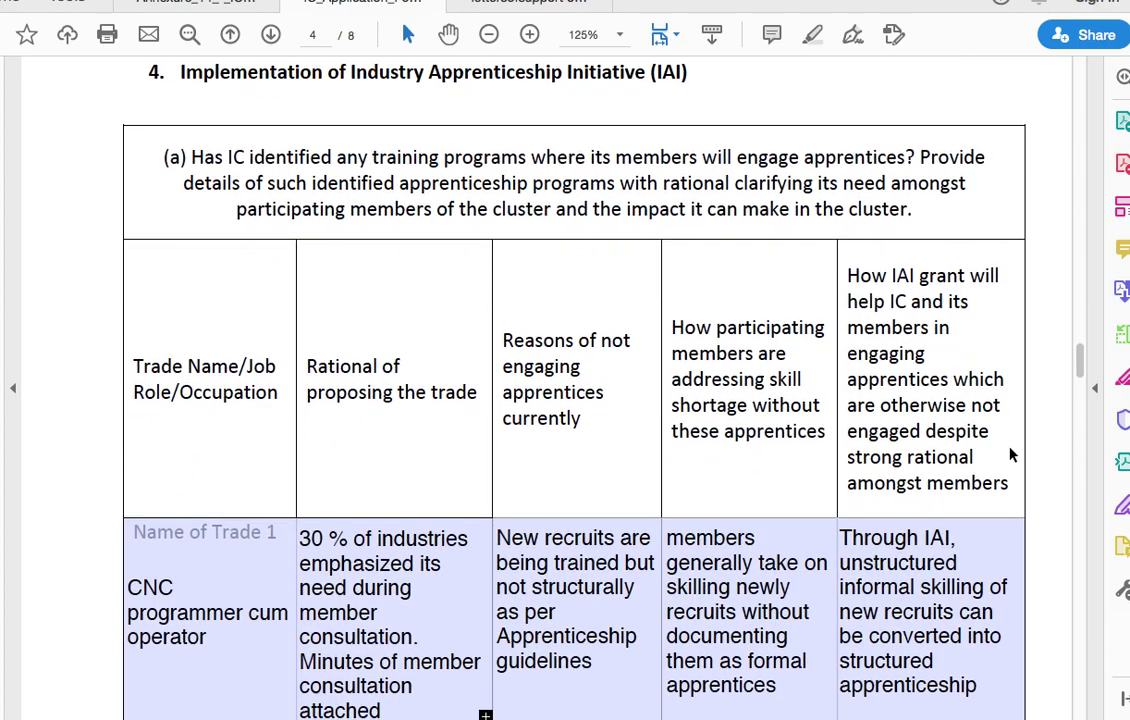
scroll(1010, 455, "up", 1)
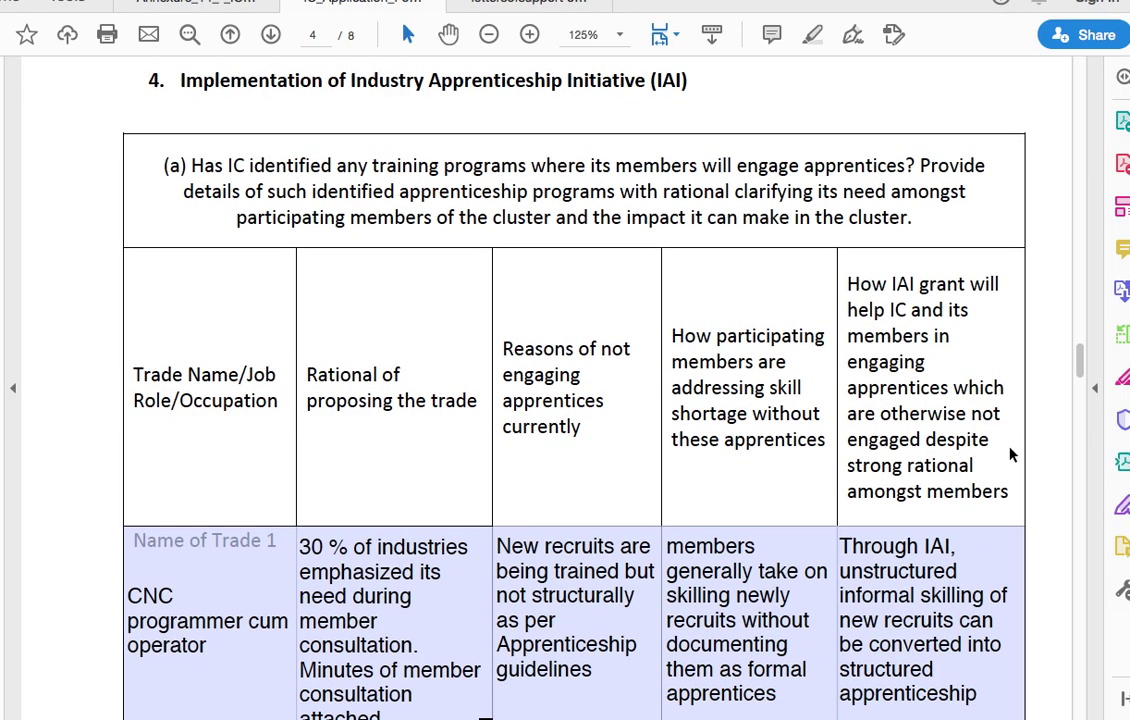
scroll(1010, 455, "down", 2)
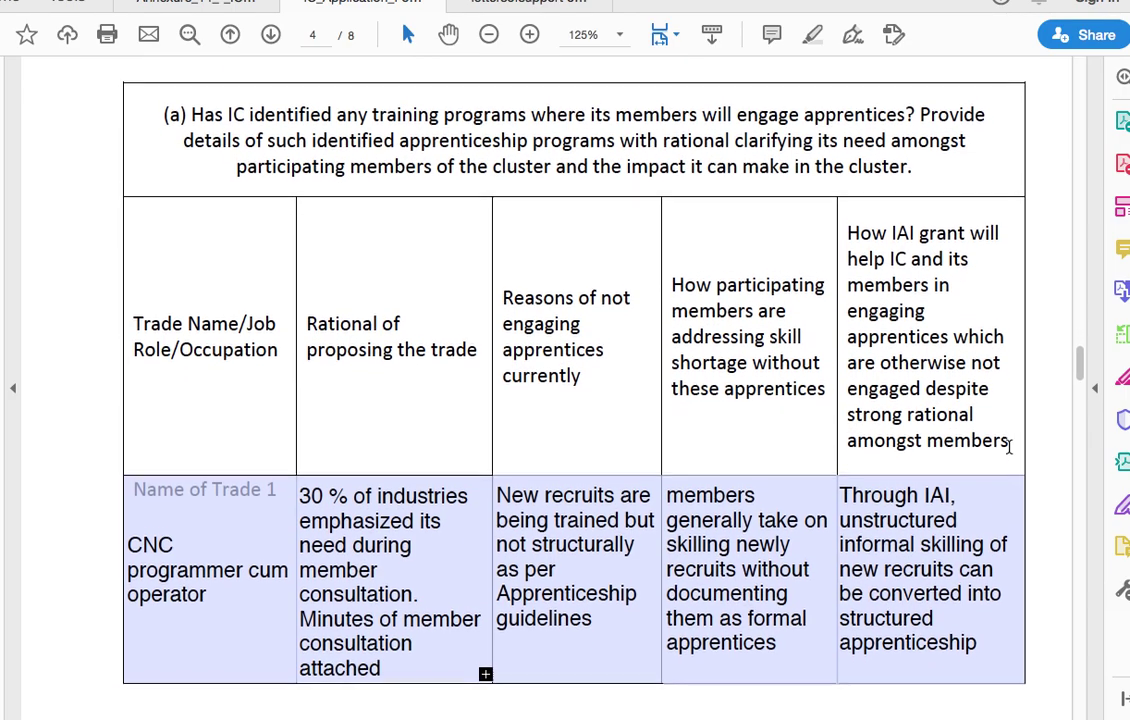
scroll(1008, 447, "down", 3)
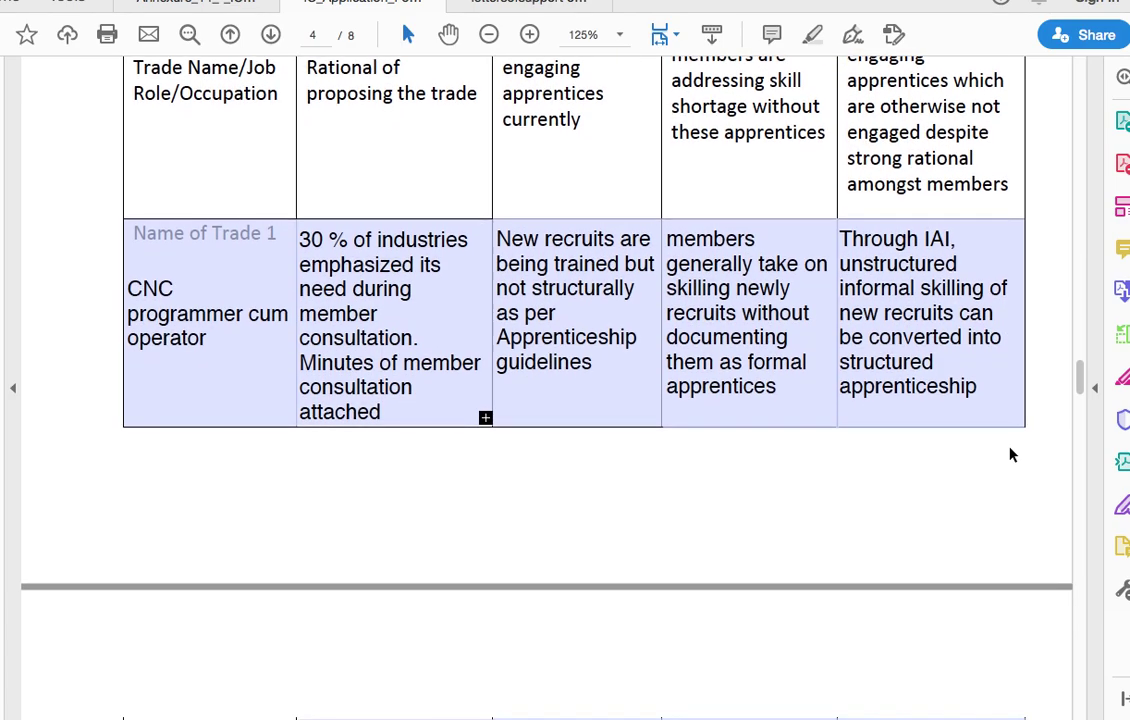
scroll(1010, 455, "down", 1)
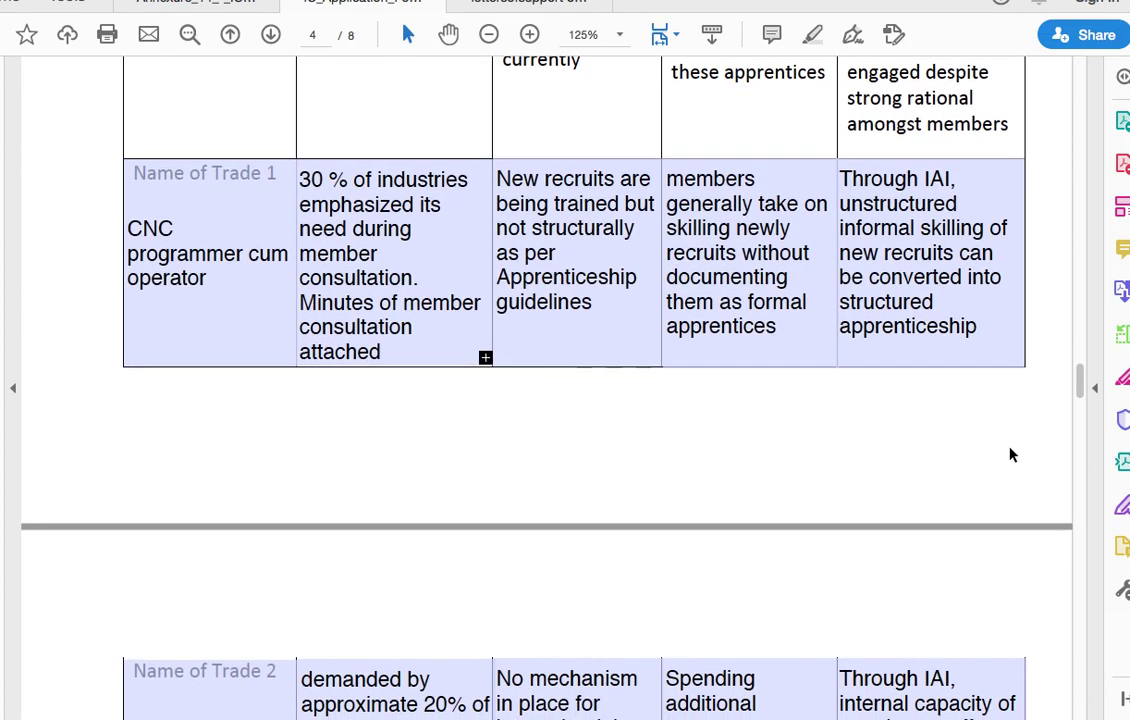
scroll(1010, 455, "down", 2)
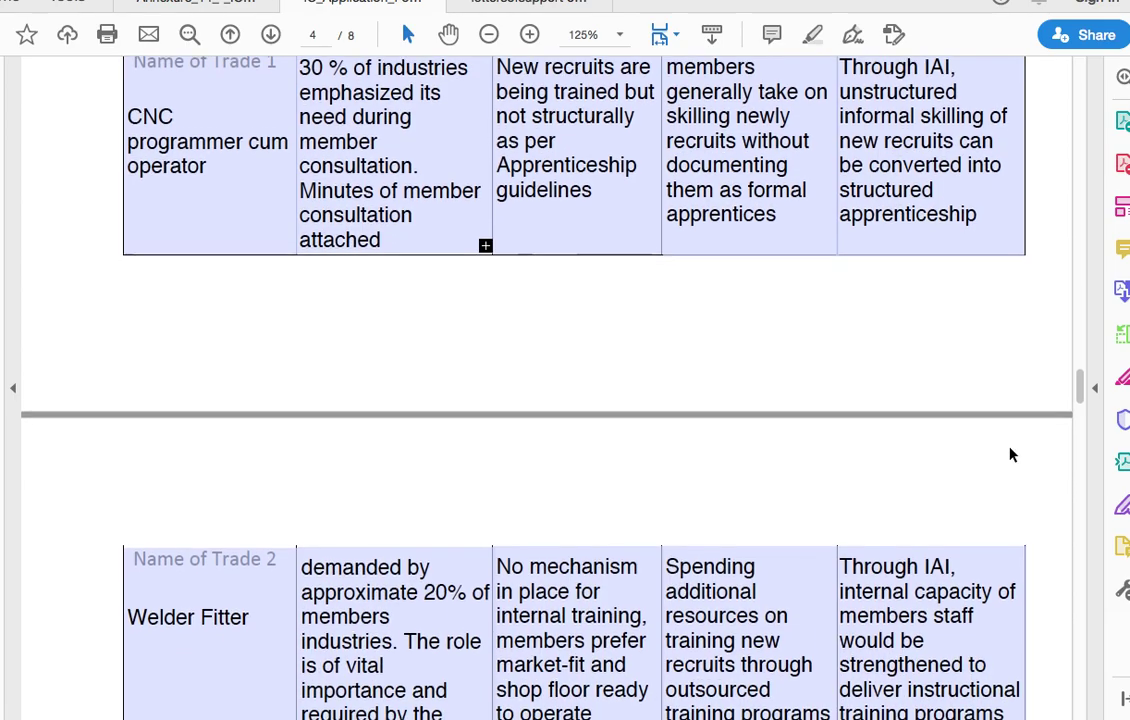
Step: Read the completed rationale, reasons, skill shortage and IAI grant answers for Trades 2 to 4 in the apprenticeship programs table
scroll(1010, 455, "down", 6)
scroll(1009, 447, "down", 3)
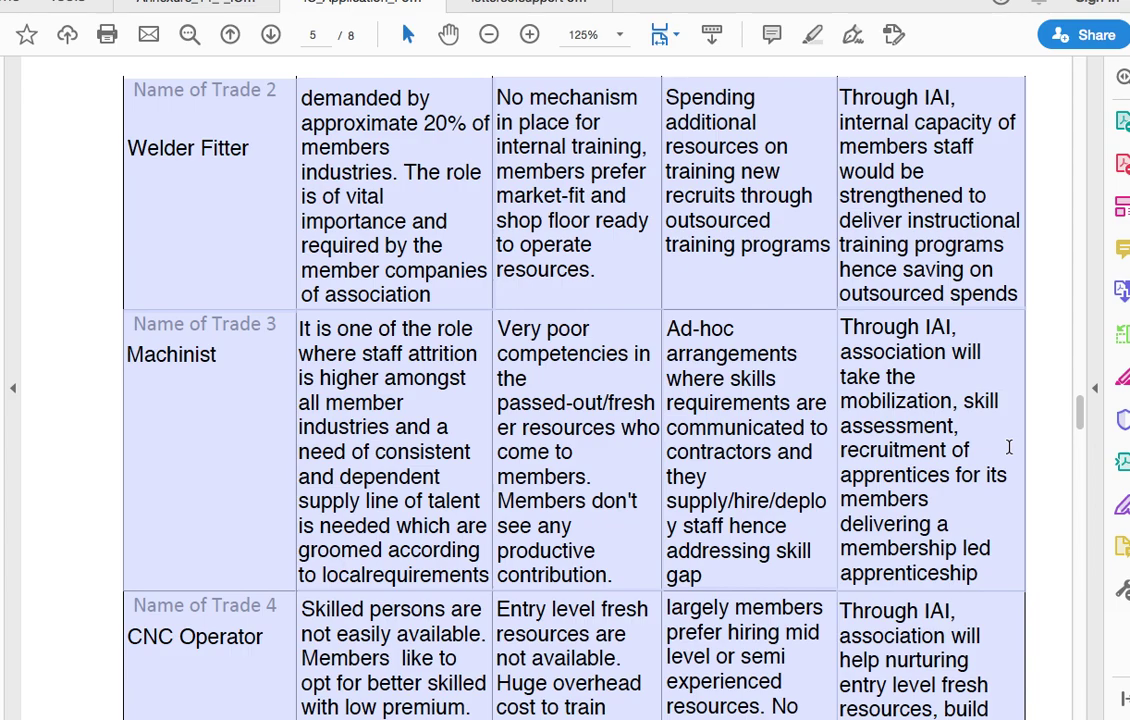
scroll(1009, 447, "down", 3)
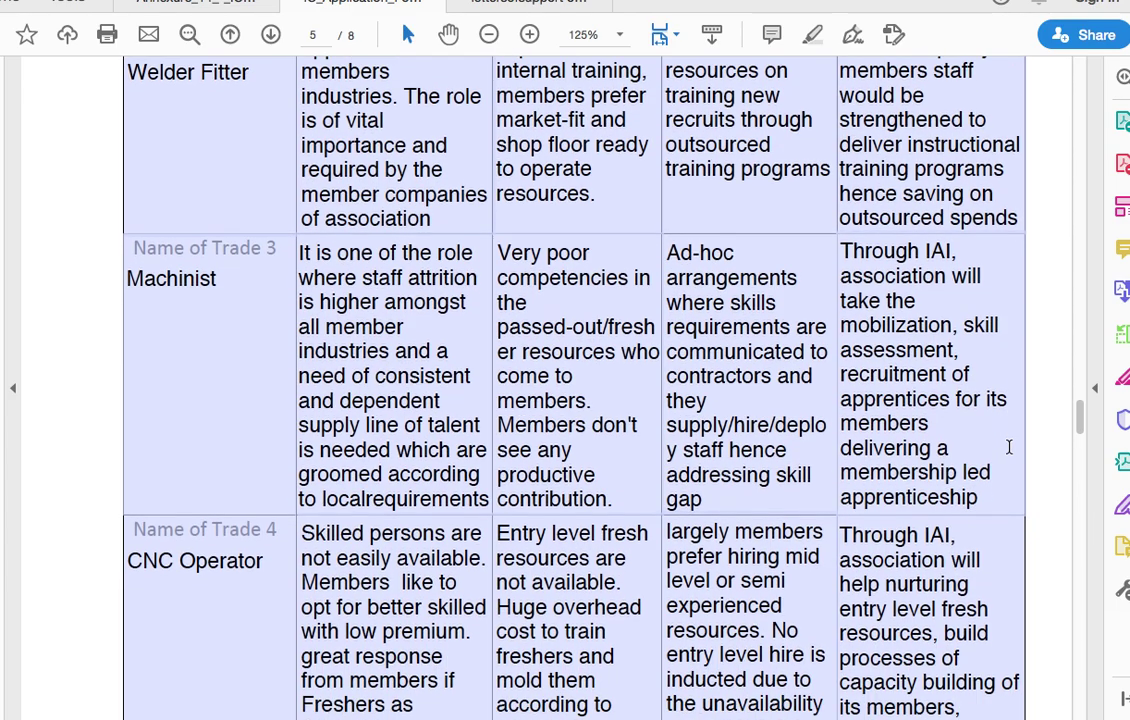
scroll(1009, 447, "down", 3)
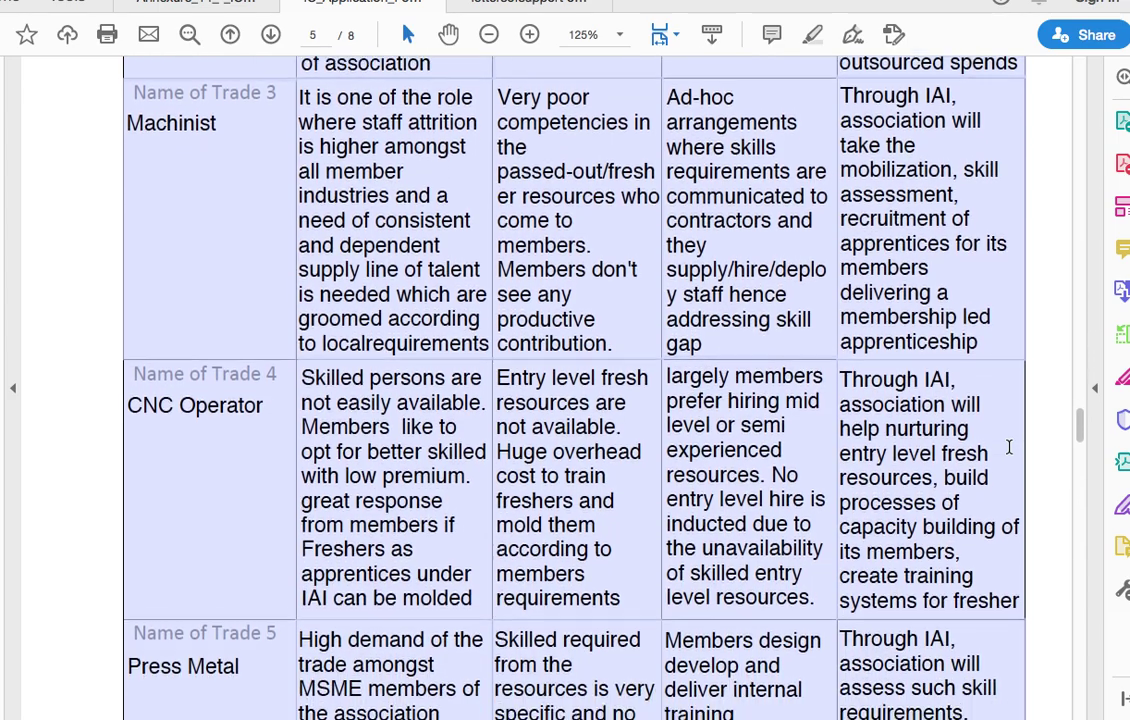
scroll(1009, 447, "down", 2)
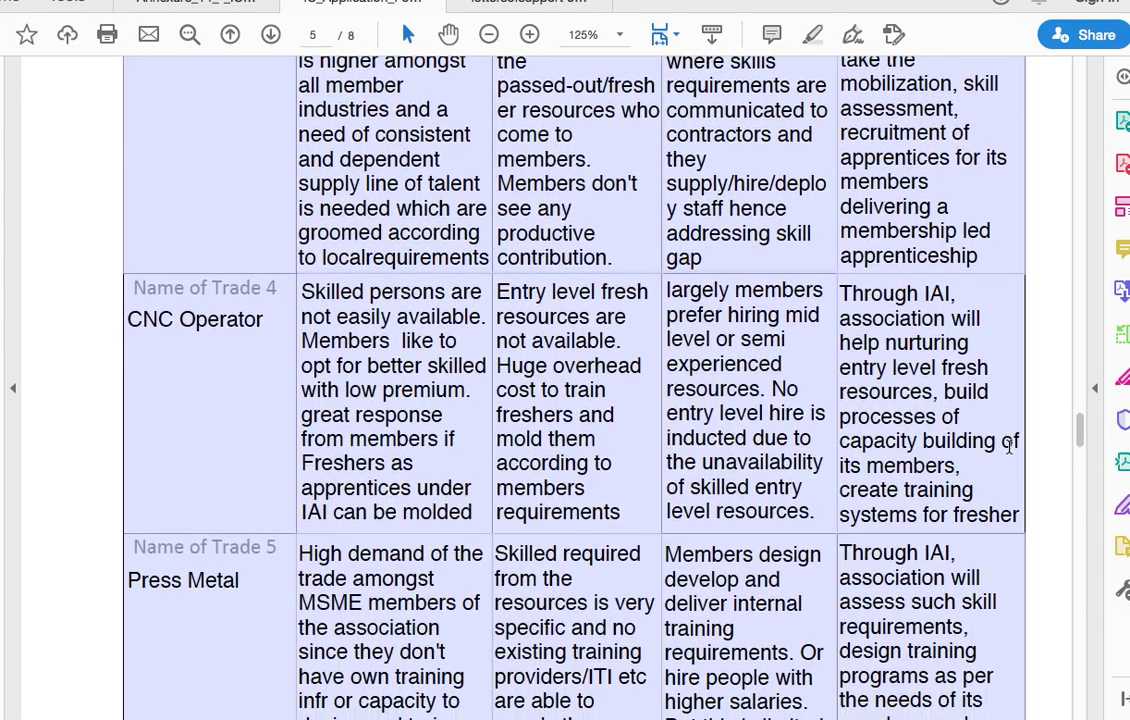
scroll(1009, 447, "up", 1)
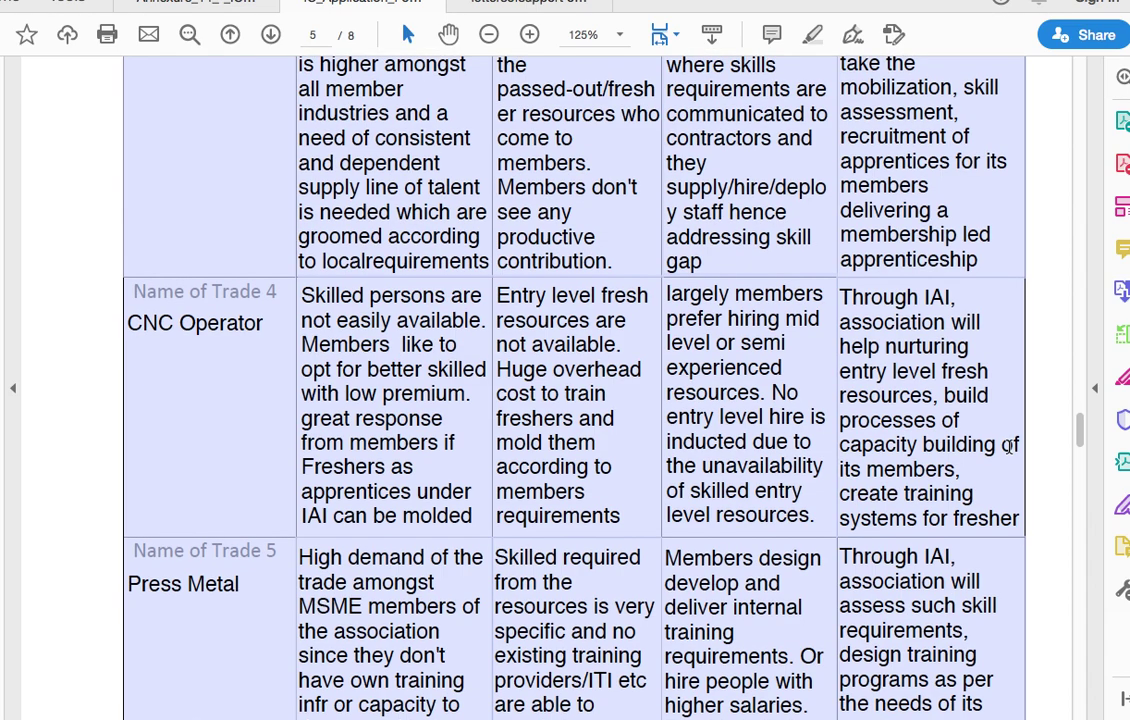
scroll(1009, 447, "down", 1)
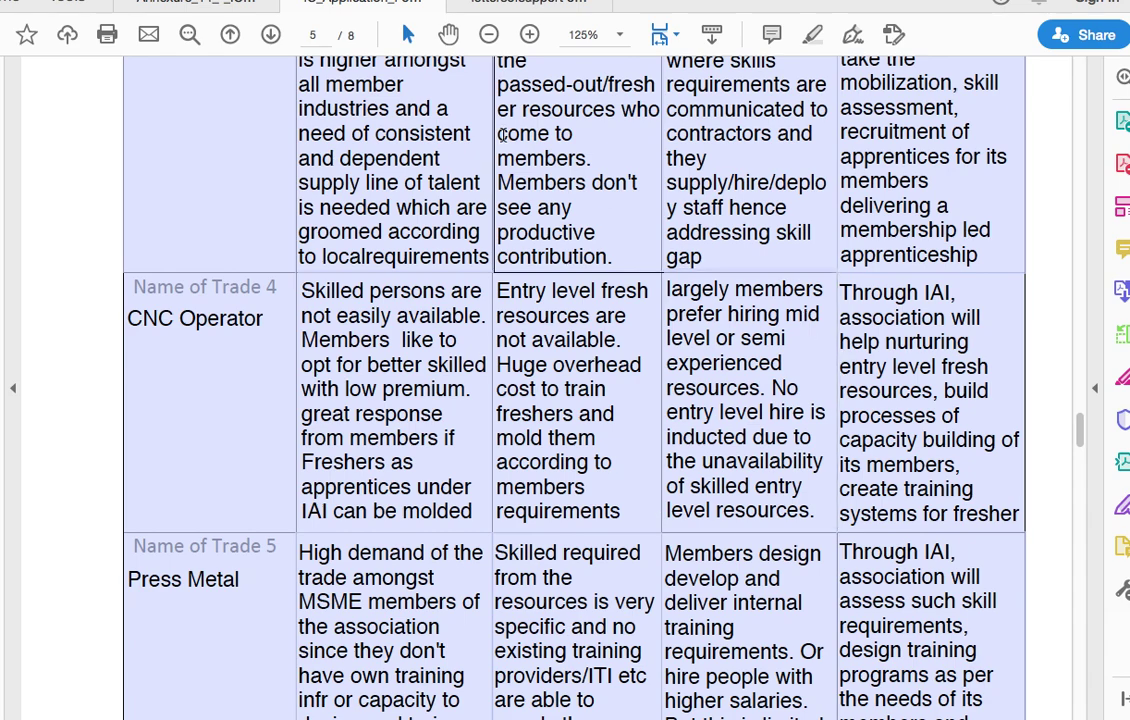
Step: Switch to the Annexure 14 form being filled and enter "dsadasdasd" and "sdsadasd" on separate lines in the Name of Trade 1 field
left_click(212, 5)
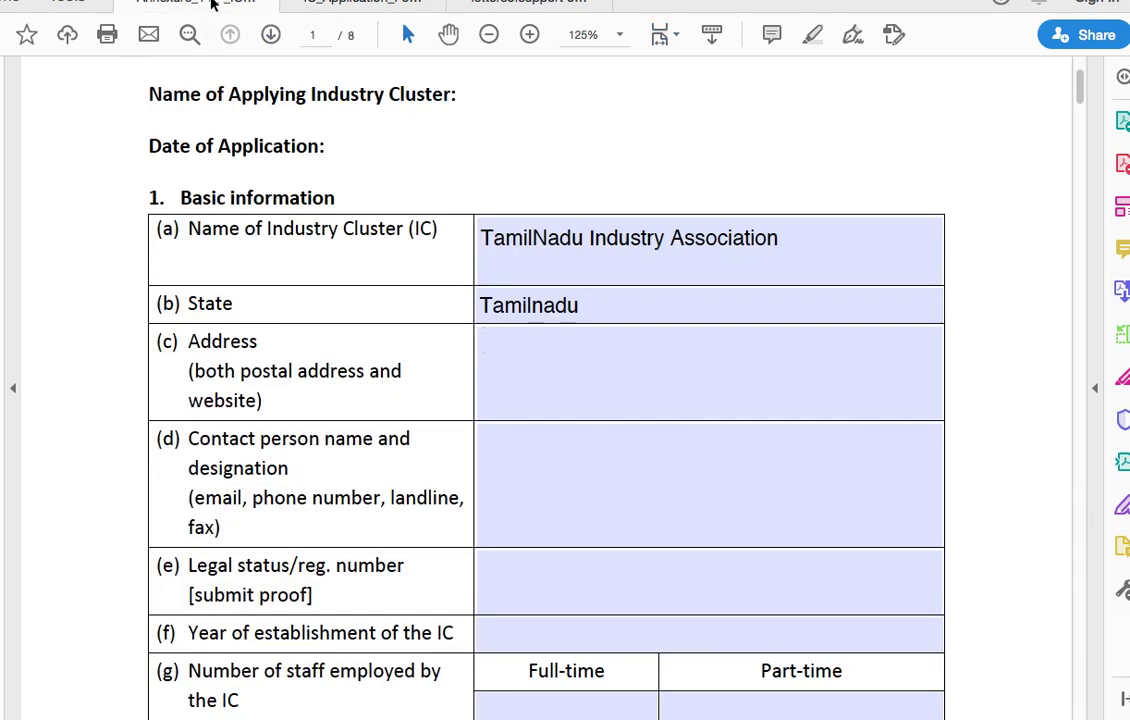
scroll(499, 460, "down", 3)
scroll(499, 497, "down", 20)
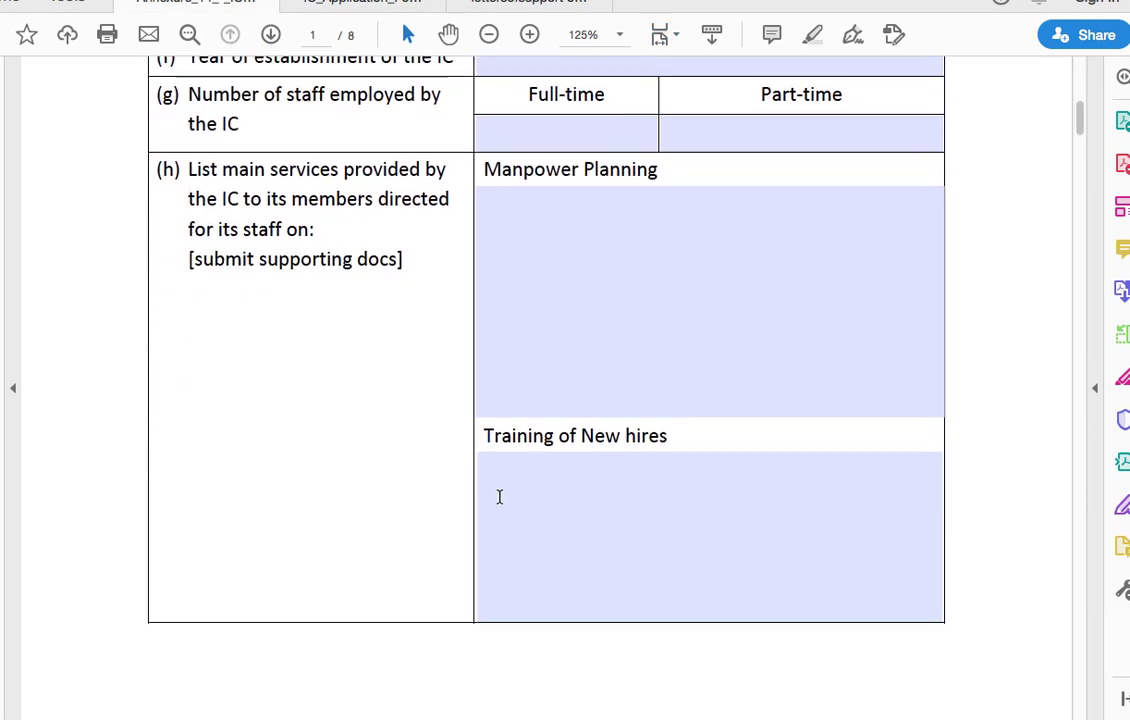
scroll(499, 497, "down", 20)
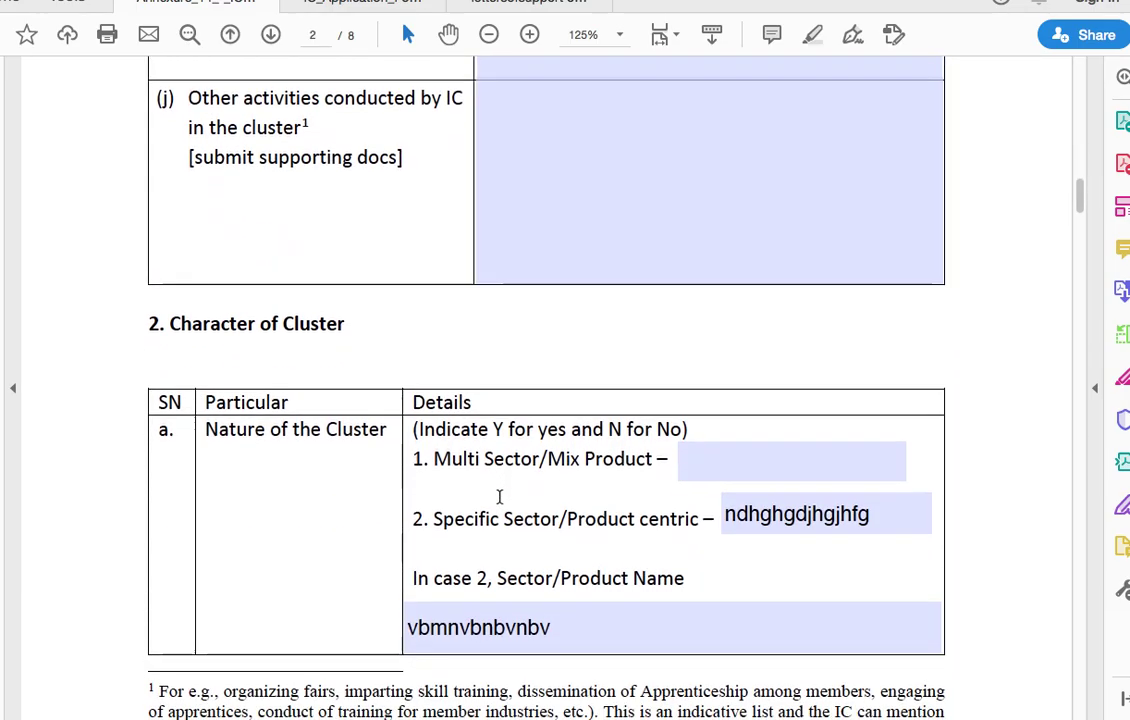
scroll(499, 497, "down", 20)
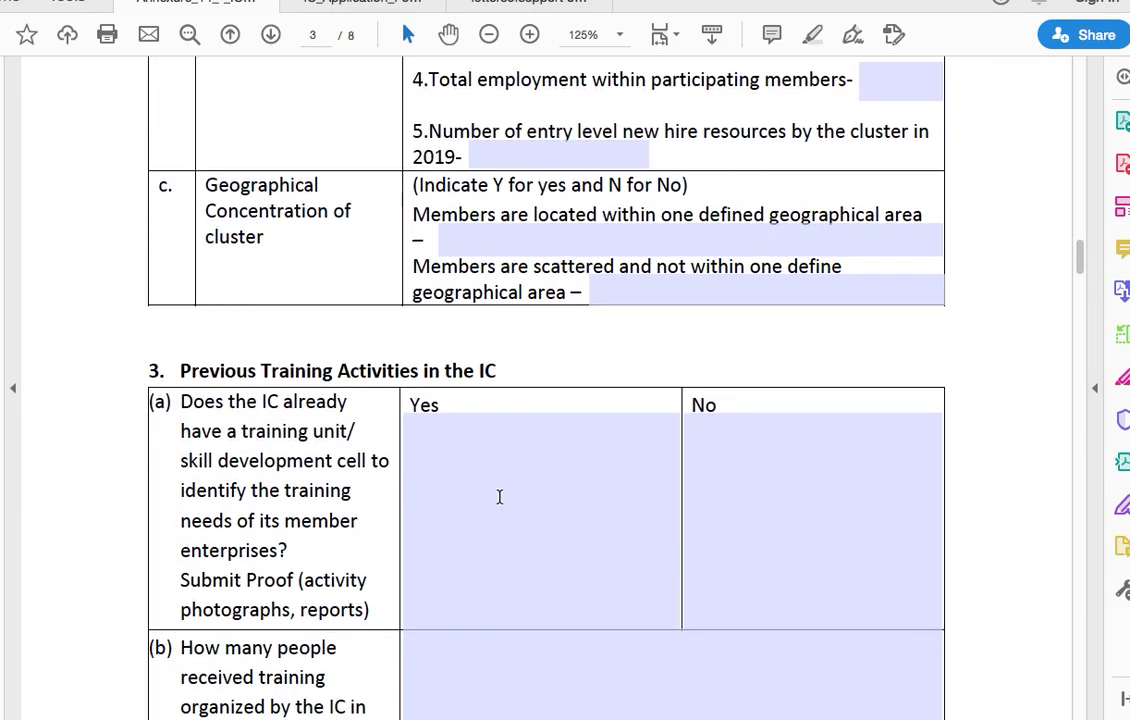
scroll(499, 497, "down", 20)
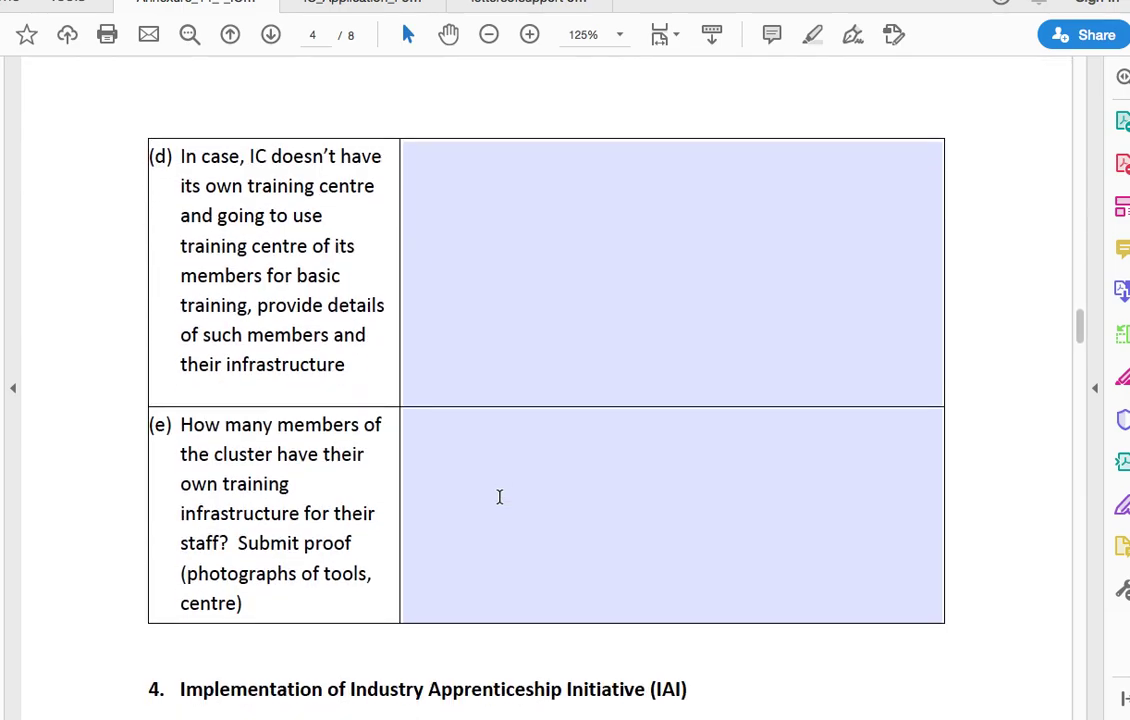
scroll(499, 497, "down", 3)
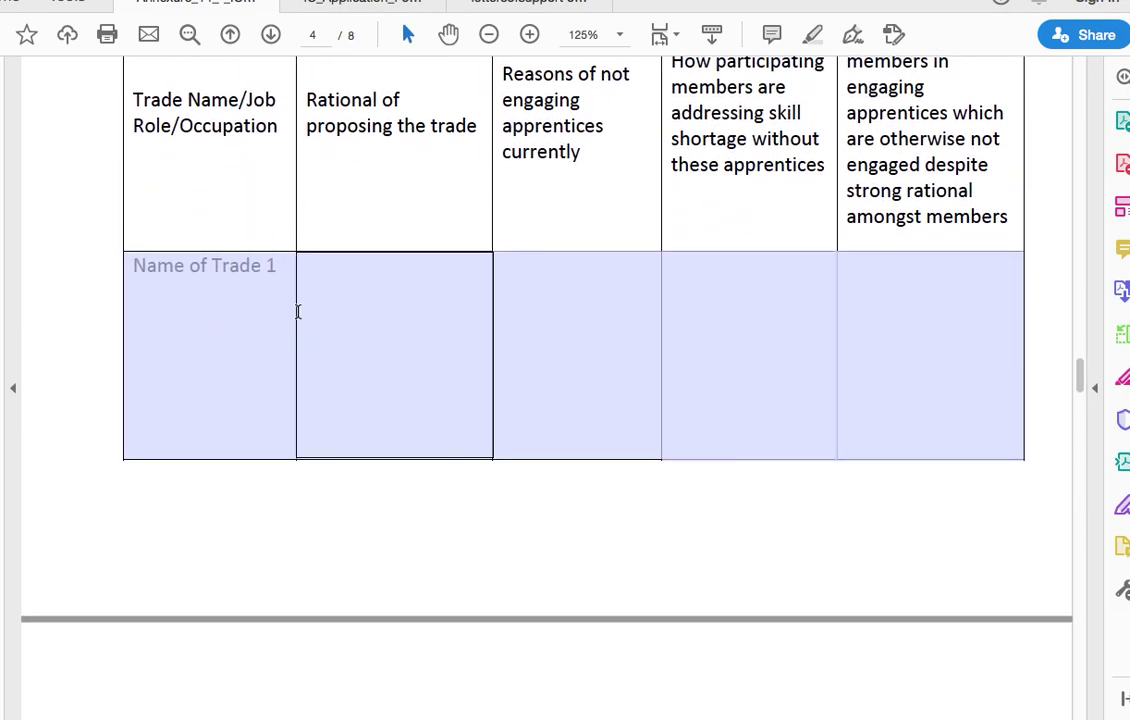
left_click(250, 313)
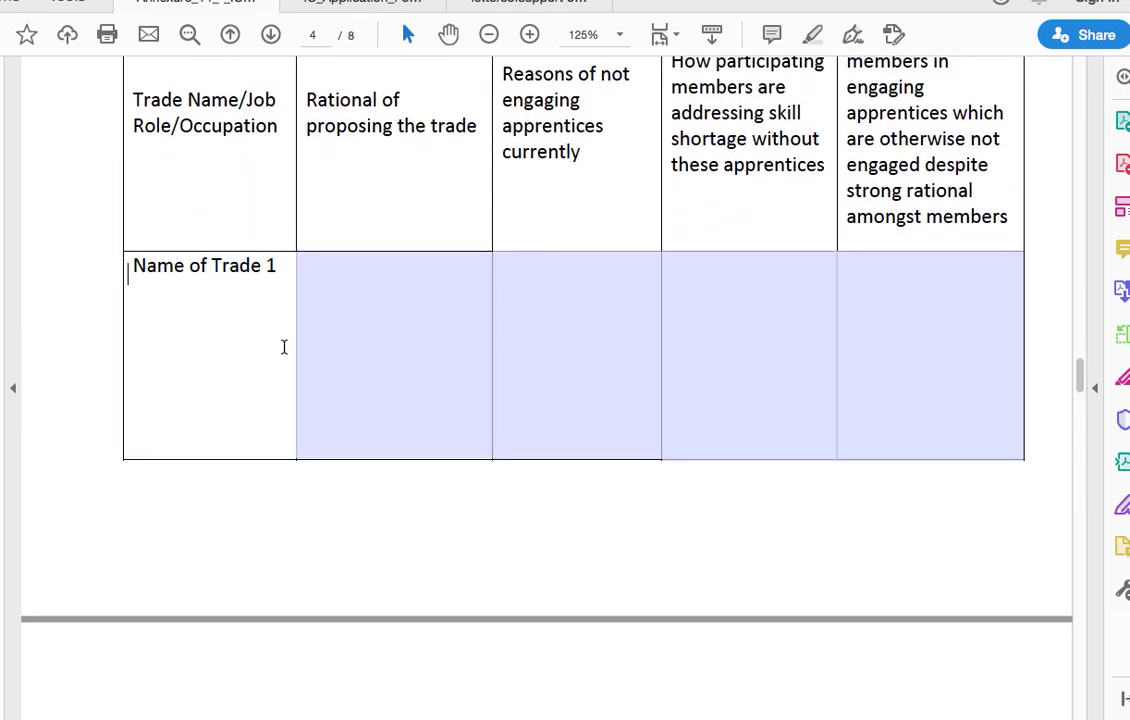
type("dsadasdasd")
key("Return")
type("sdsadasd")
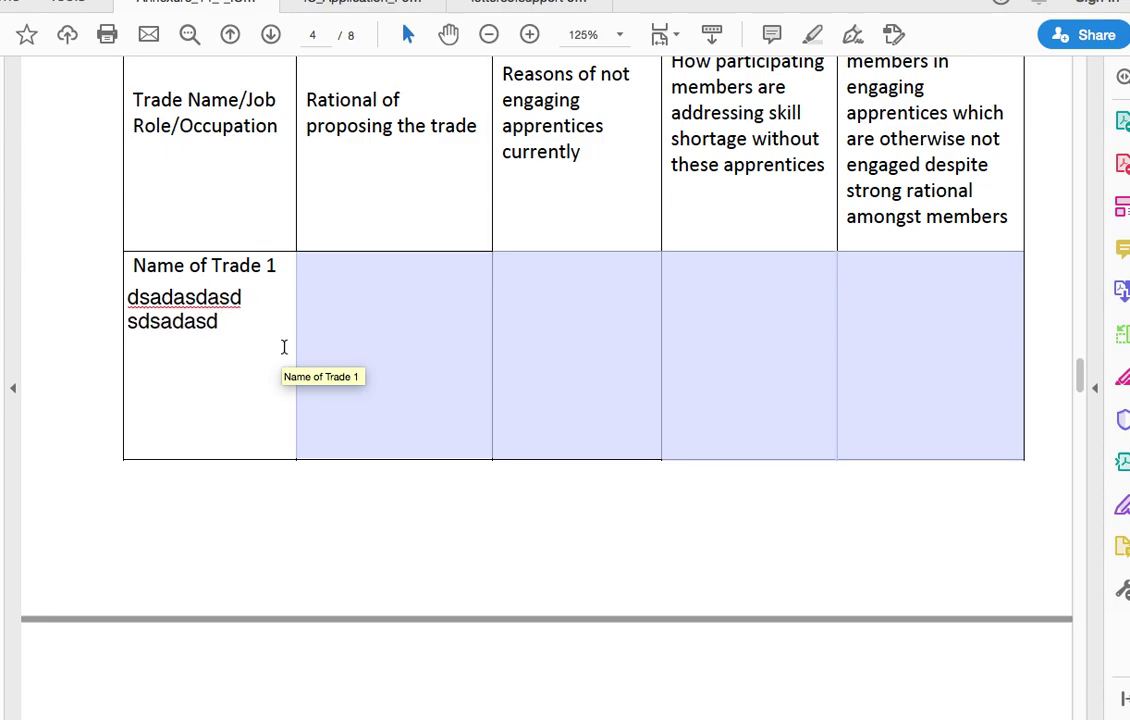
Step: Return to the completed IC application form and examine the remaining trade entries through Trade 5, Press Metal
left_click(345, 4)
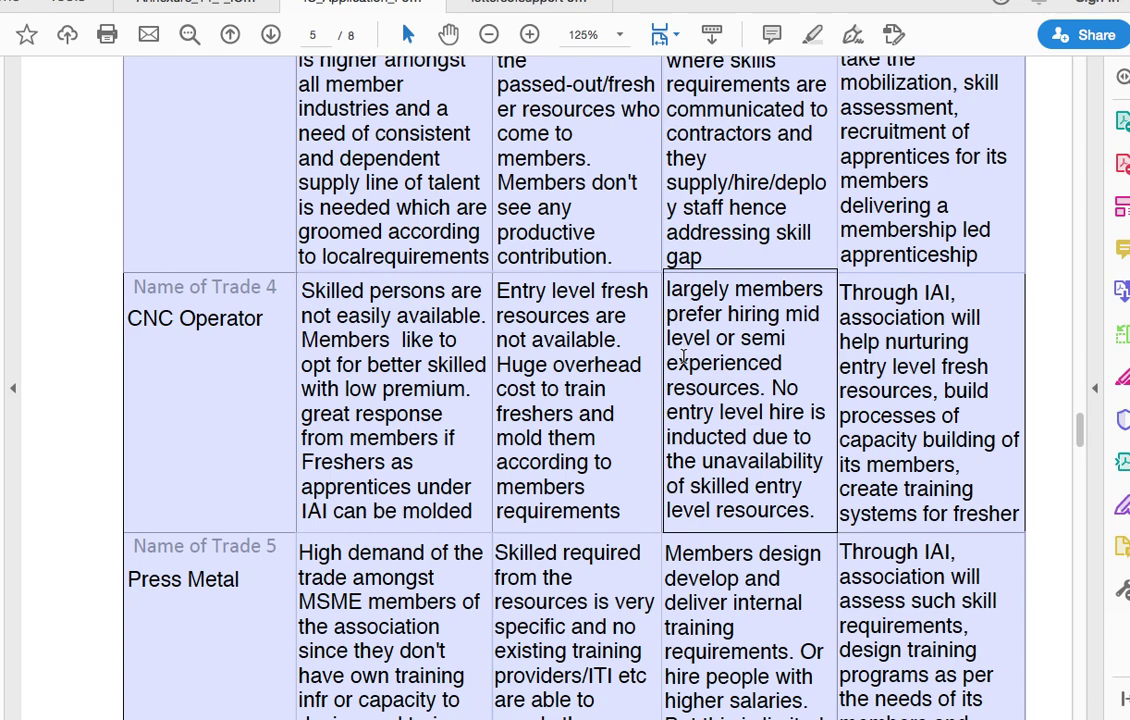
scroll(683, 358, "down", 1)
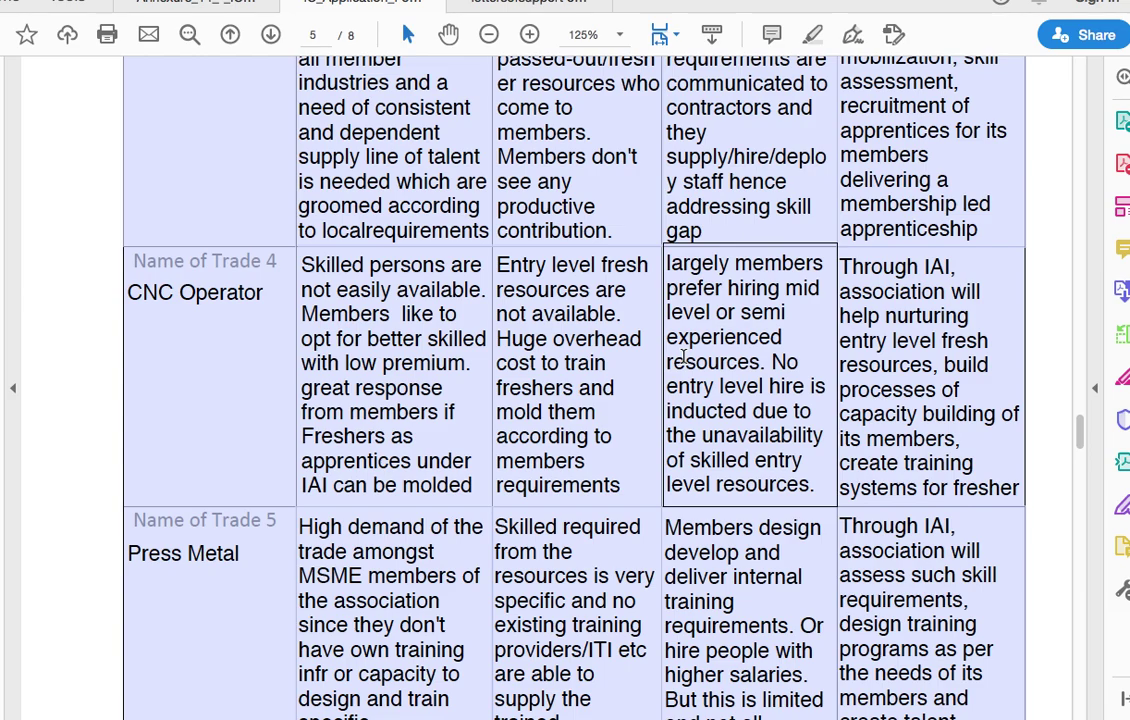
scroll(683, 357, "down", 3)
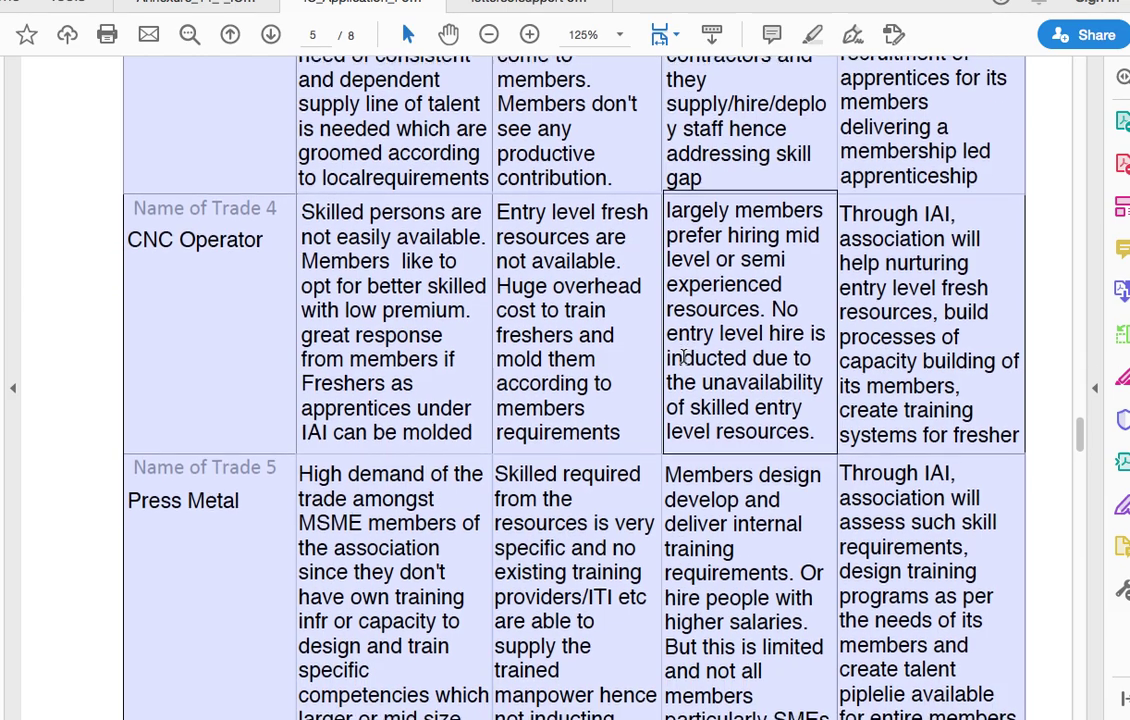
scroll(683, 357, "down", 2)
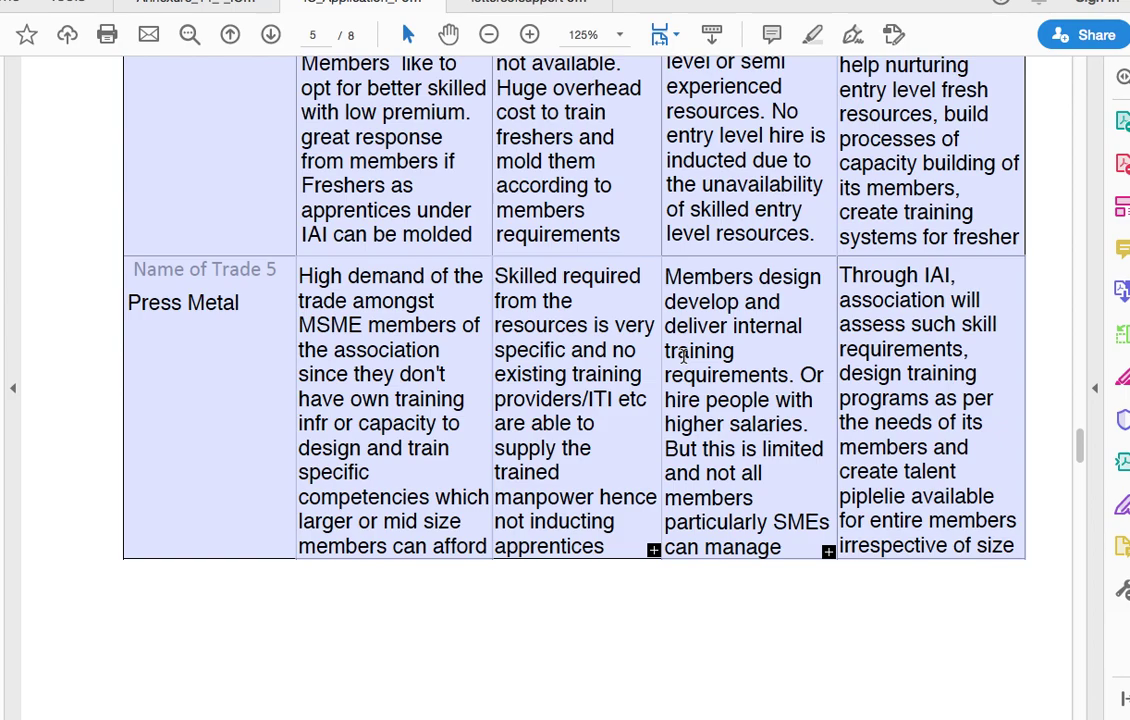
scroll(683, 357, "down", 3)
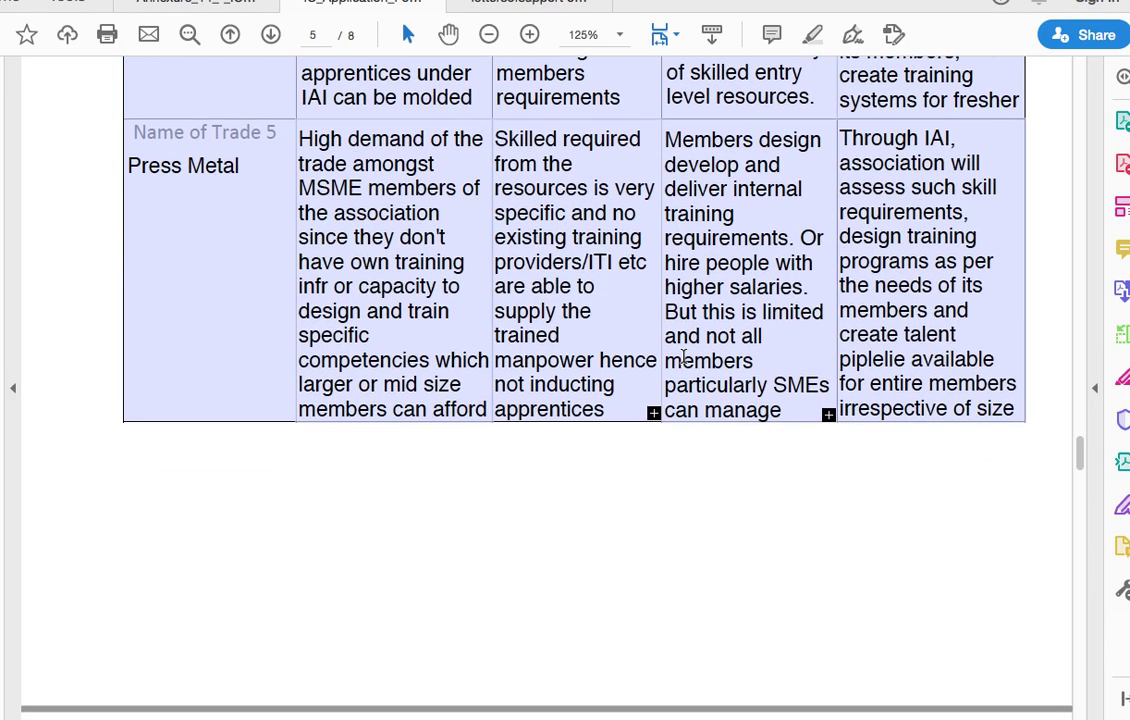
Step: Read the completed answer to question (b) on the employment prospects of apprentices trained by participating IC members
scroll(683, 357, "down", 1)
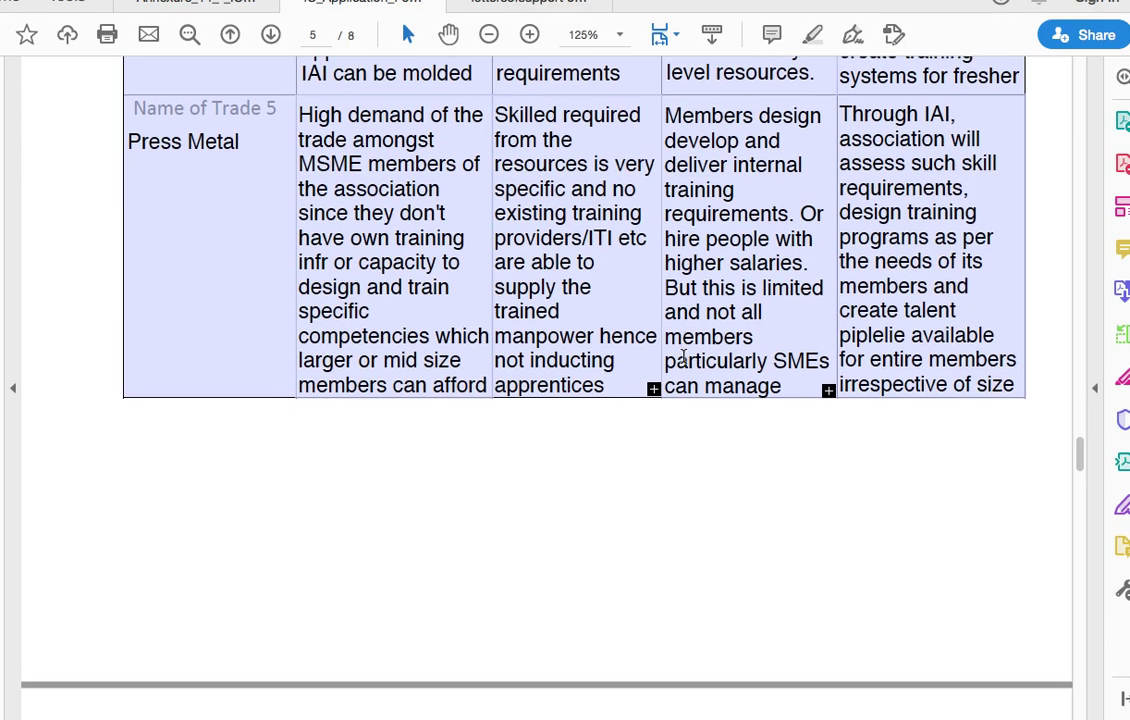
scroll(683, 357, "down", 8)
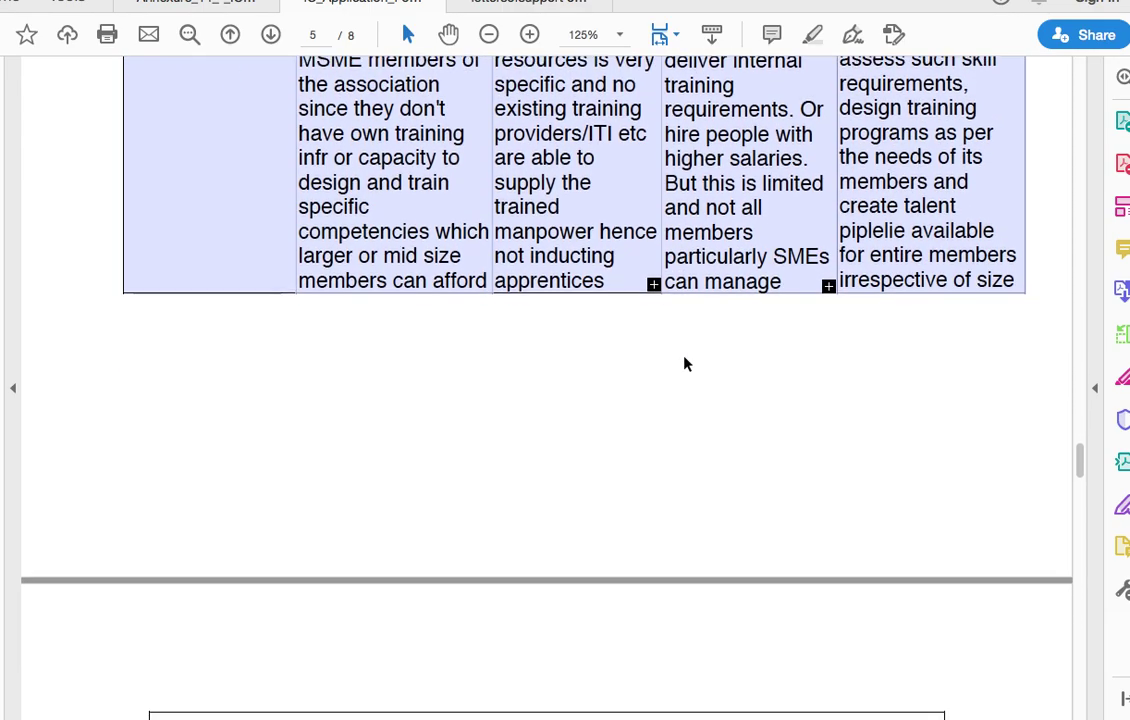
scroll(685, 364, "down", 6)
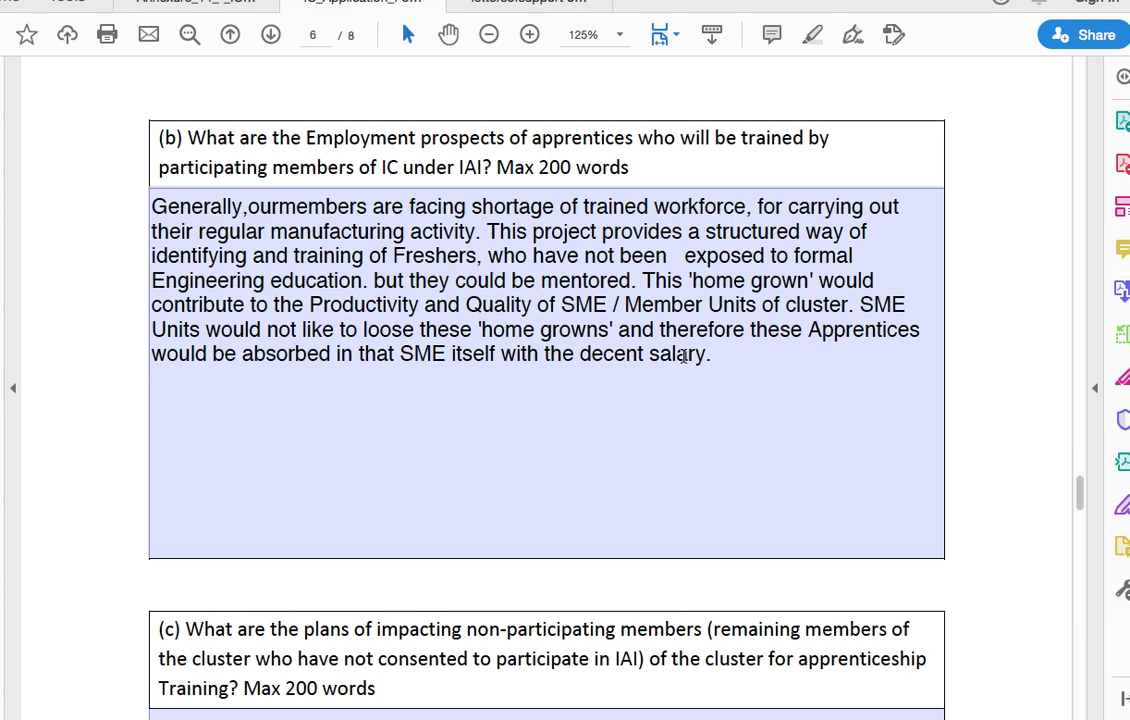
scroll(684, 356, "down", 2)
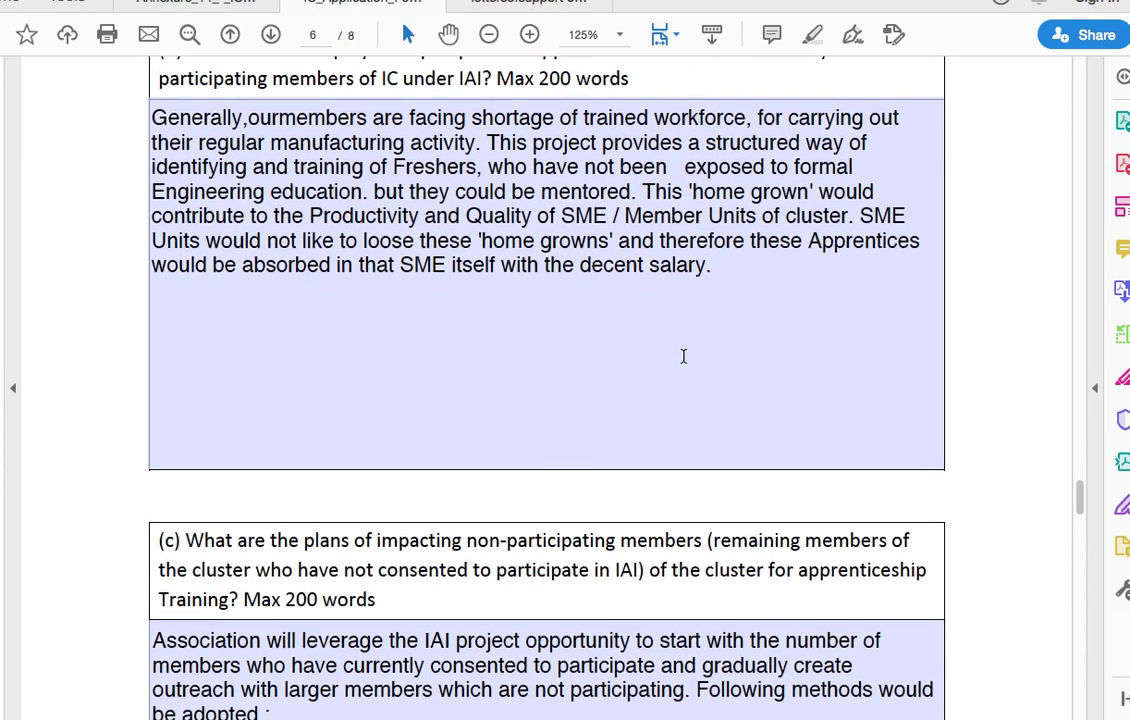
Step: Read the completed answer to question (c) on plans for impacting non-participating members of the cluster
scroll(684, 356, "down", 1)
scroll(684, 356, "down", 1)
scroll(684, 356, "down", 7)
scroll(684, 356, "down", 2)
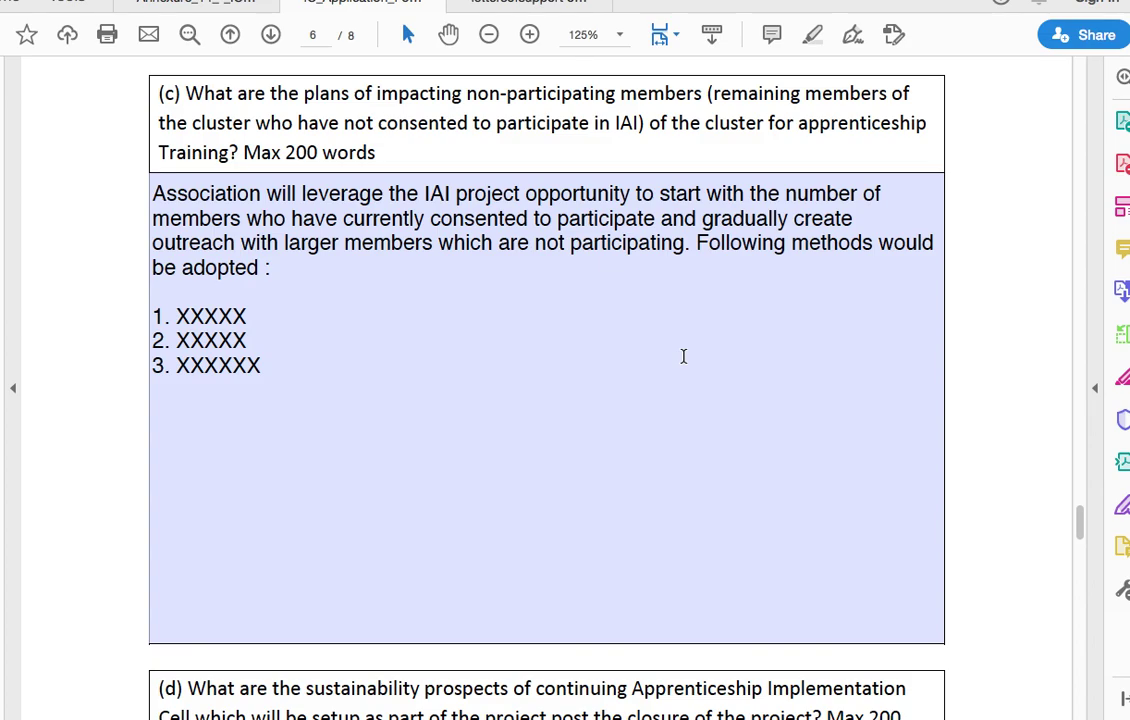
scroll(684, 356, "down", 5)
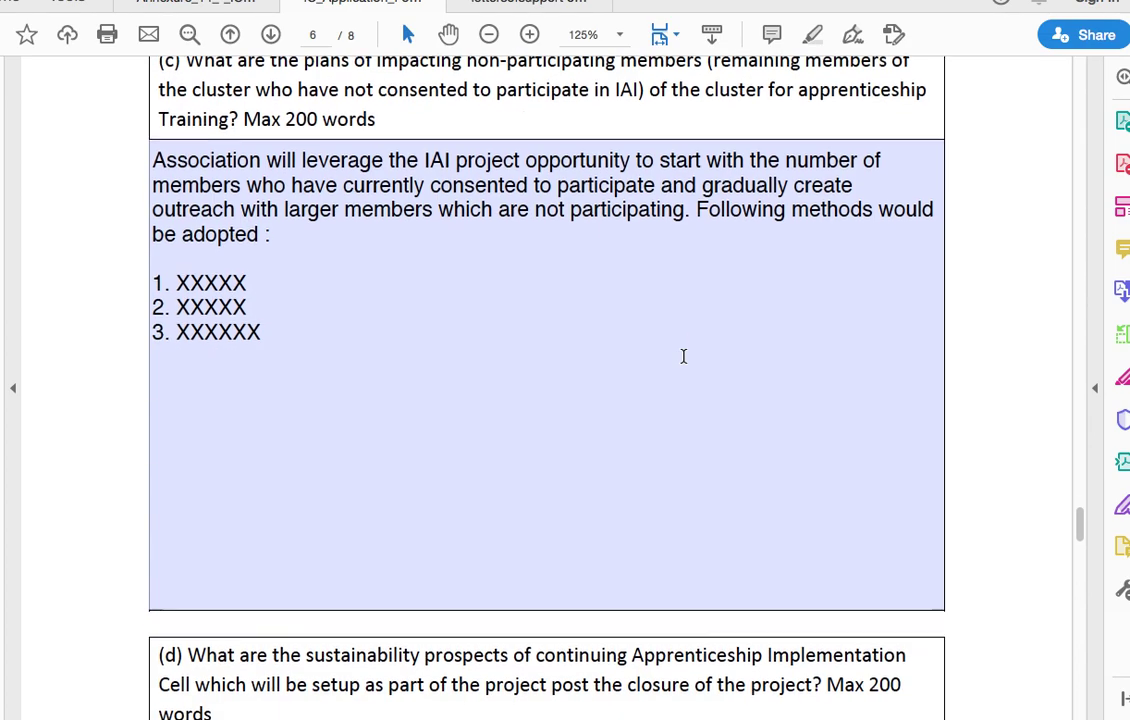
scroll(684, 356, "down", 5)
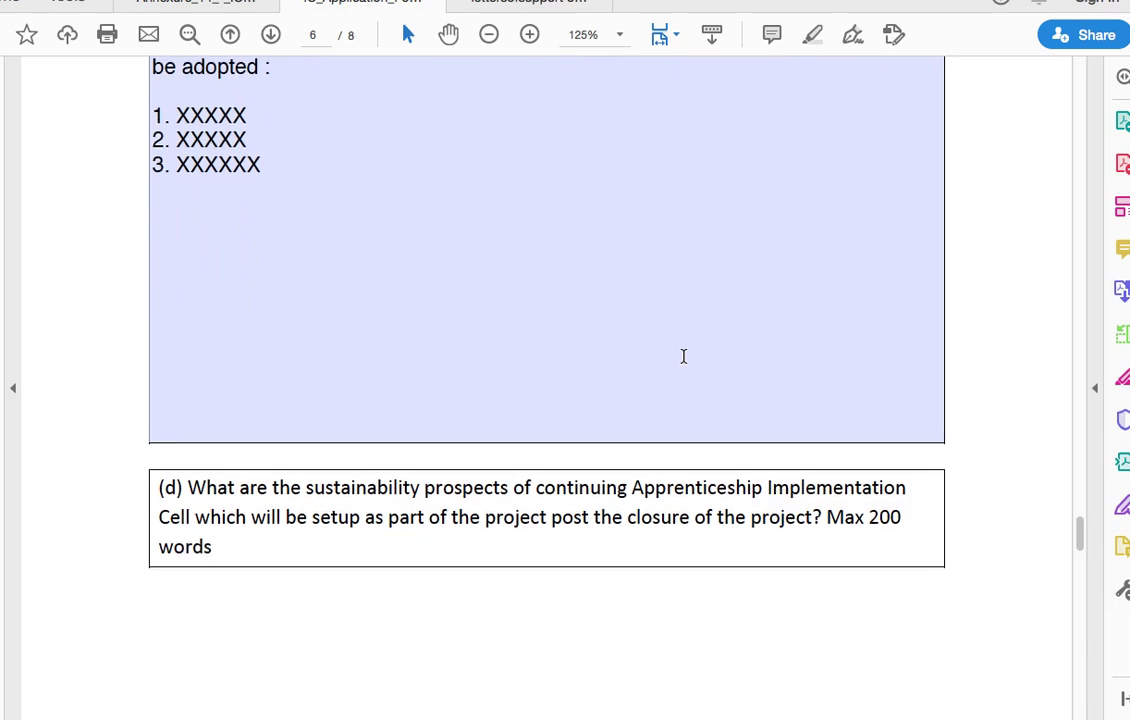
Step: Review question (d) on sustaining the Apprenticeship Implementation Cell after project closure, together with its completed answer on the following page
scroll(684, 358, "down", 5)
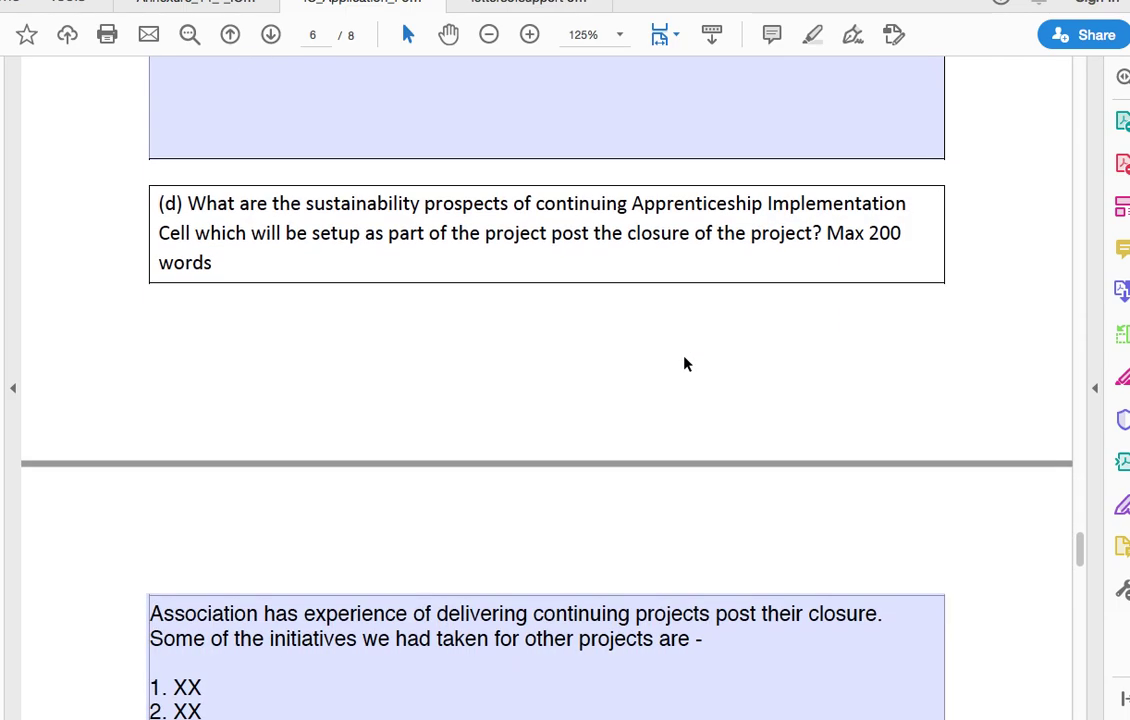
scroll(684, 364, "down", 2)
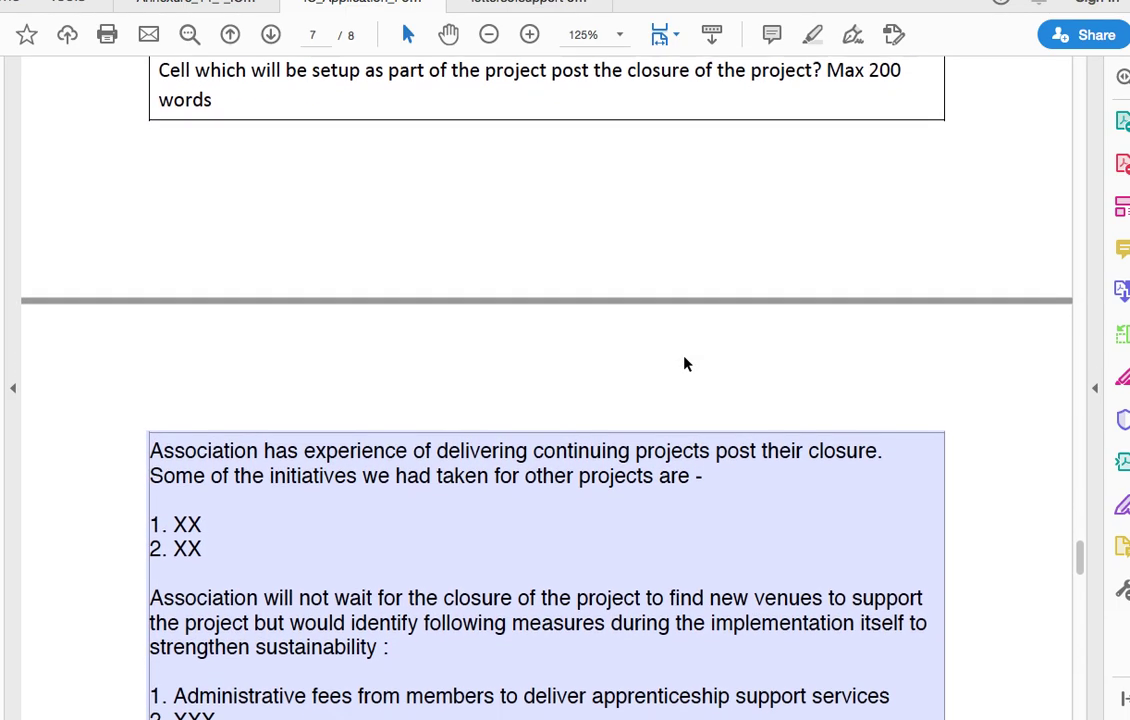
scroll(684, 364, "up", 3)
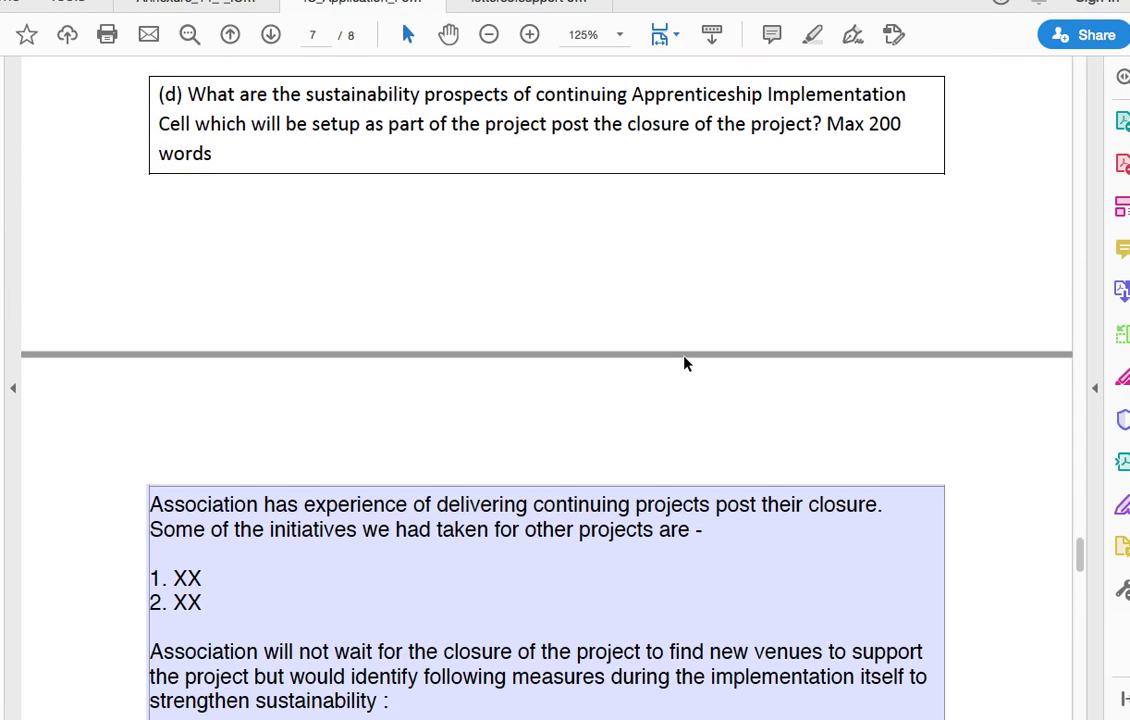
scroll(684, 364, "down", 1)
scroll(684, 364, "down", 5)
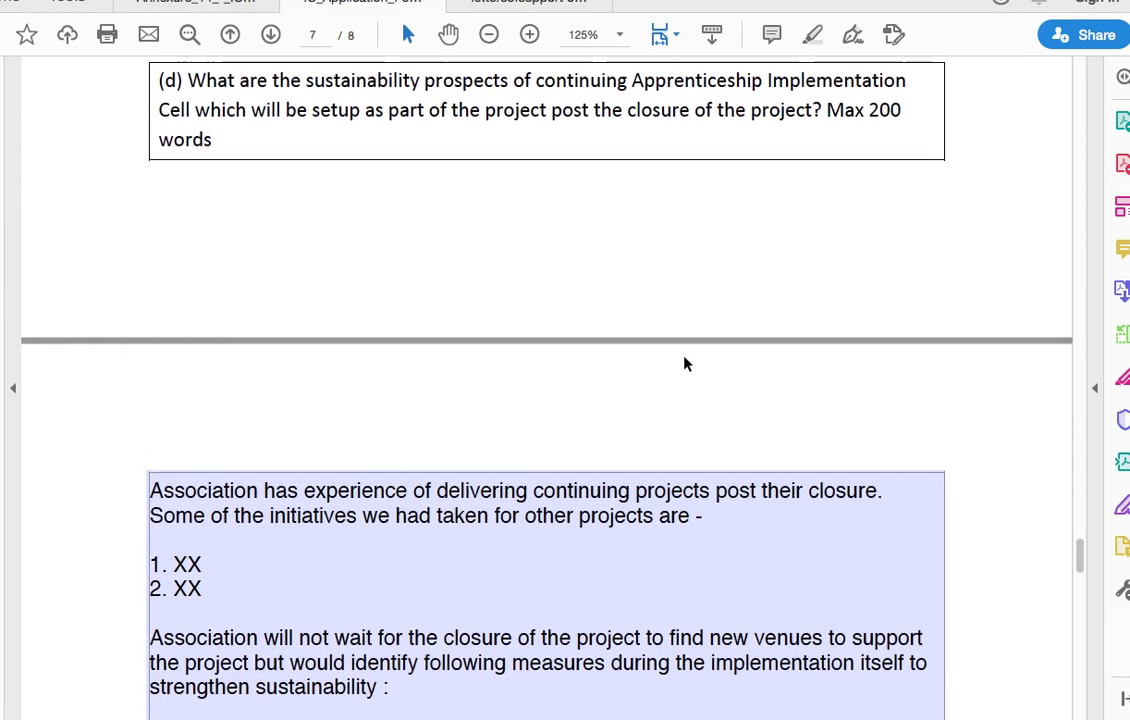
scroll(684, 357, "down", 5)
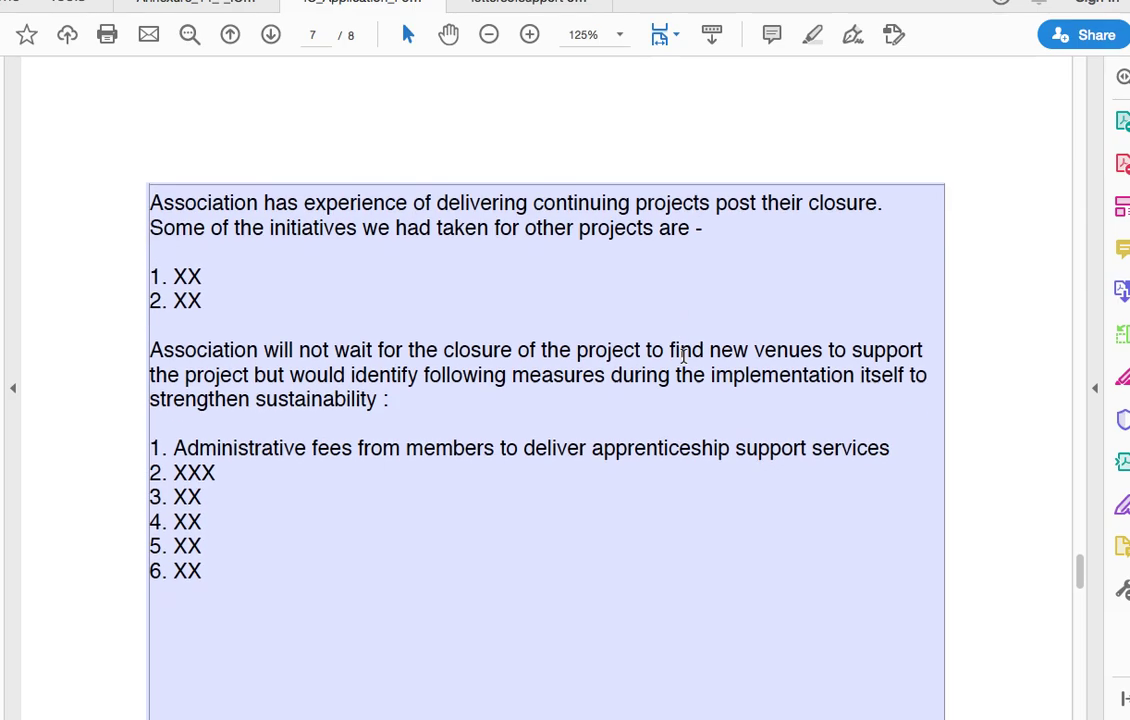
scroll(684, 357, "up", 1)
scroll(684, 357, "down", 3)
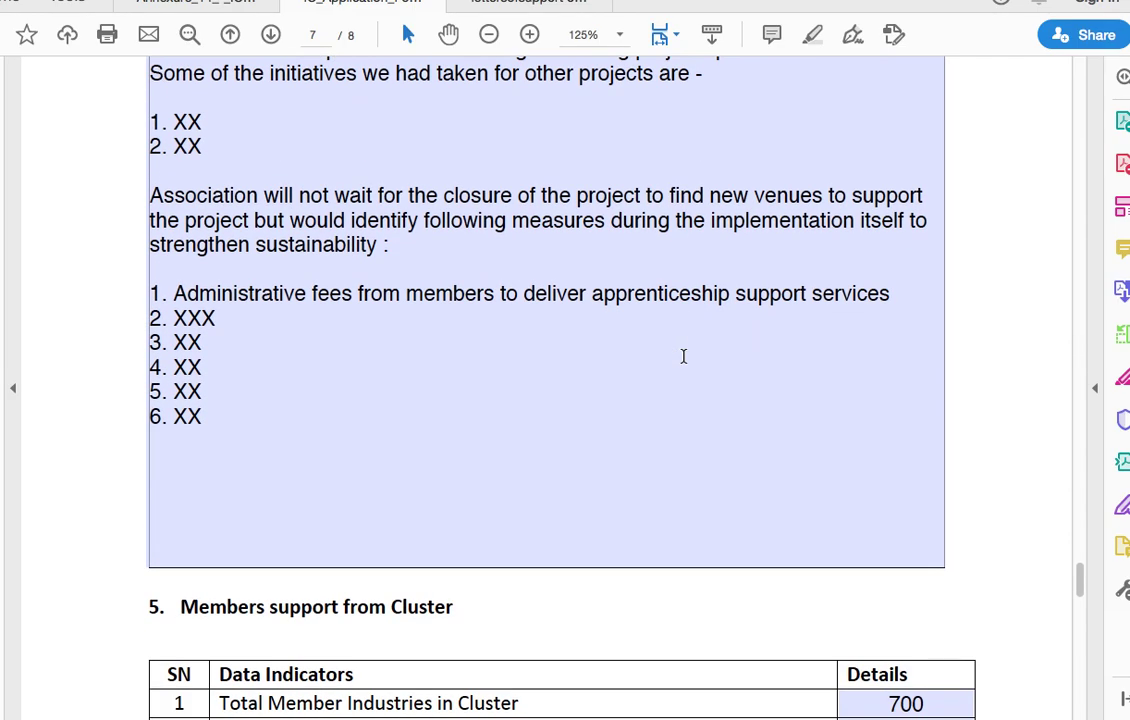
scroll(684, 357, "up", 1)
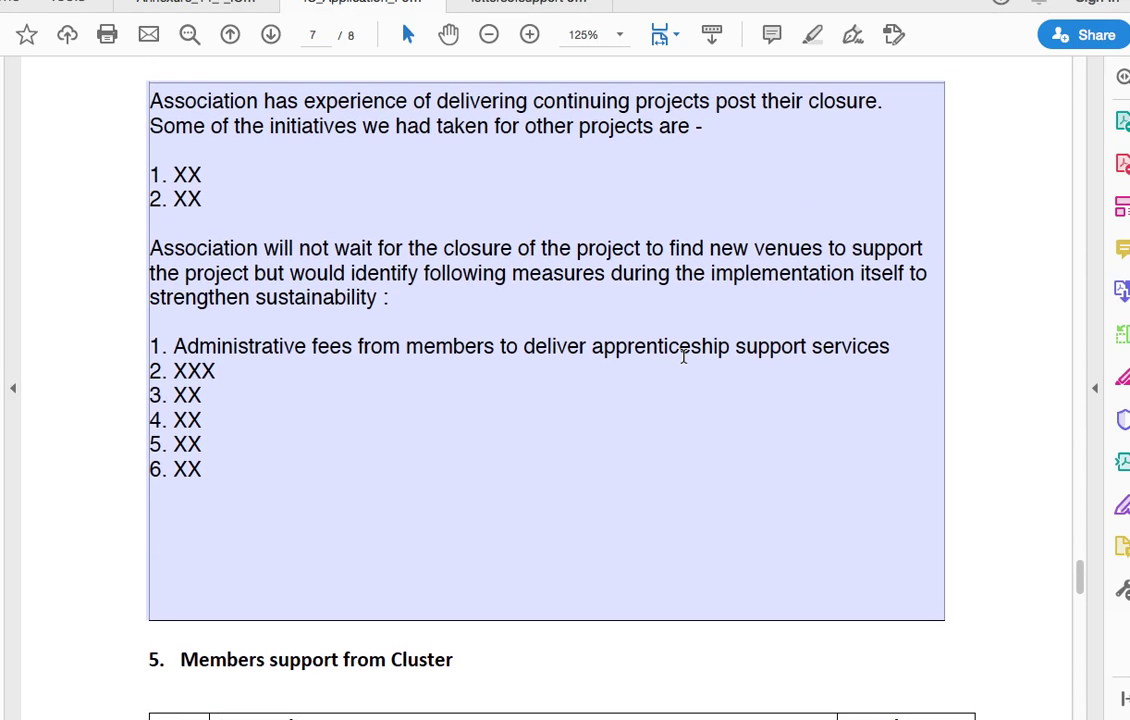
scroll(684, 357, "down", 2)
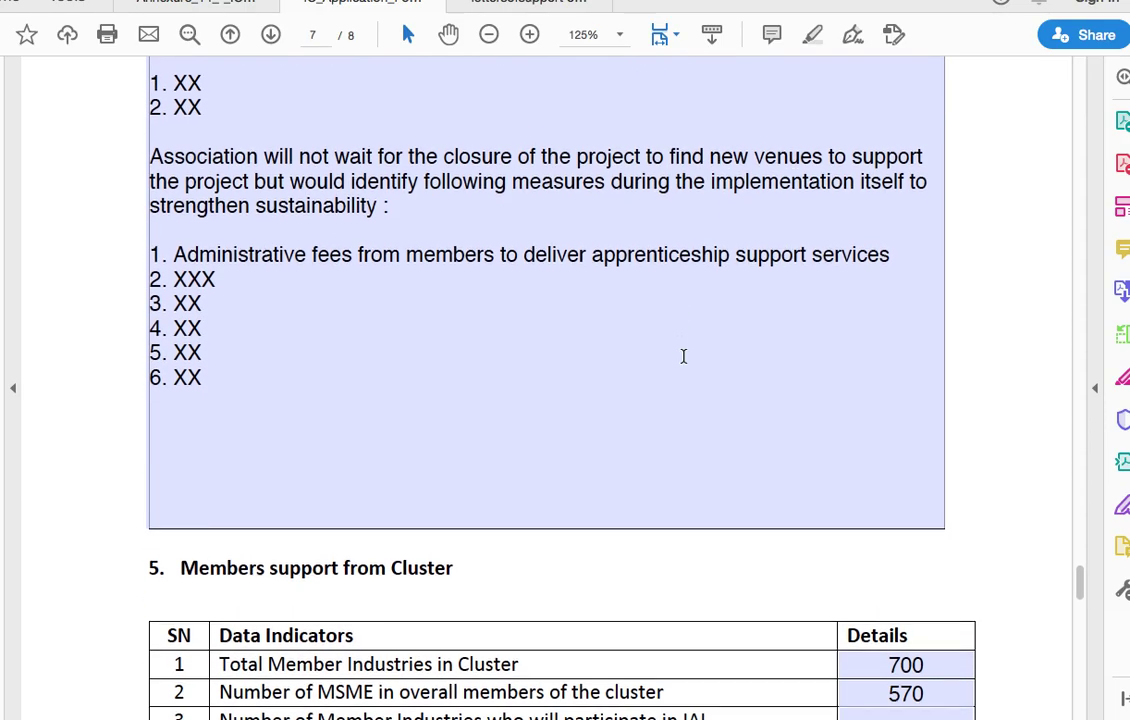
Step: Examine the seven data indicators and their completed details in the Members support from Cluster table
scroll(684, 357, "down", 2)
scroll(684, 357, "down", 1)
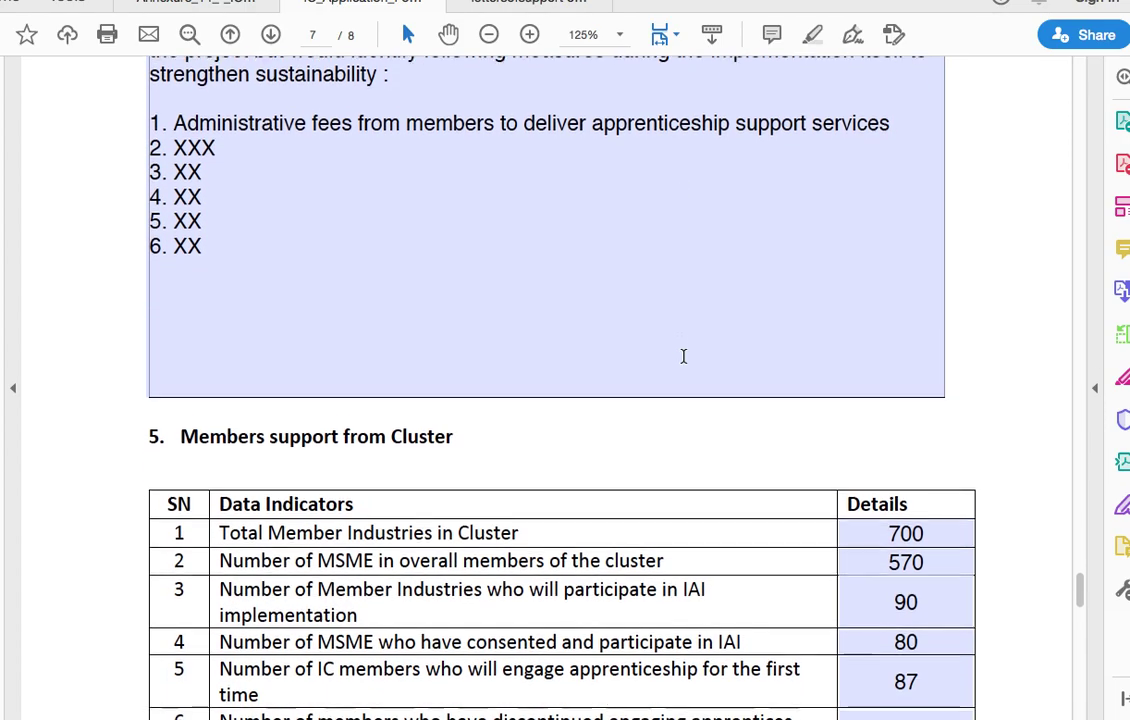
scroll(684, 357, "down", 2)
scroll(685, 363, "down", 5)
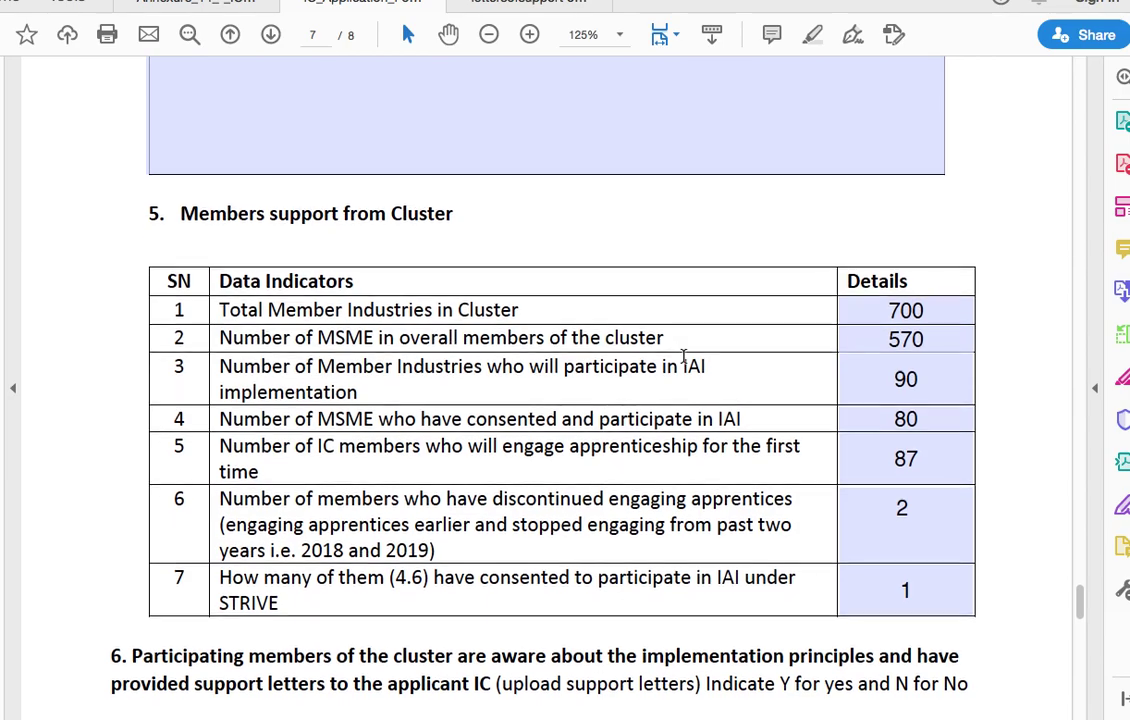
scroll(685, 356, "up", 1)
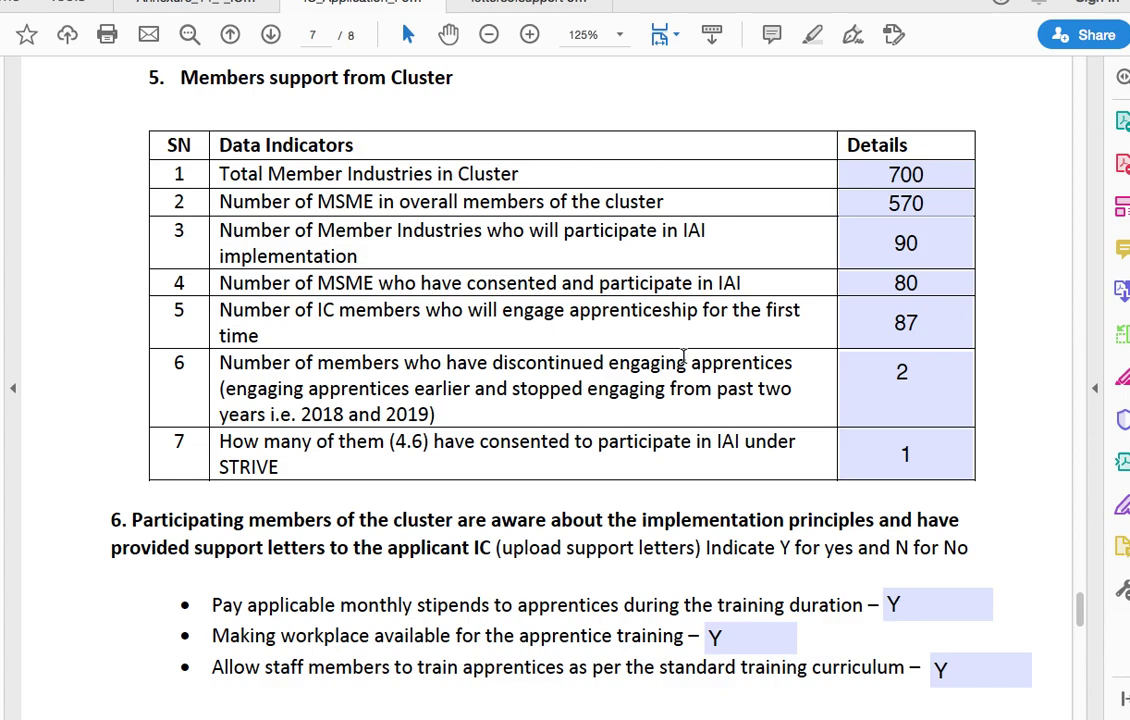
scroll(685, 356, "down", 1)
scroll(685, 356, "down", 2)
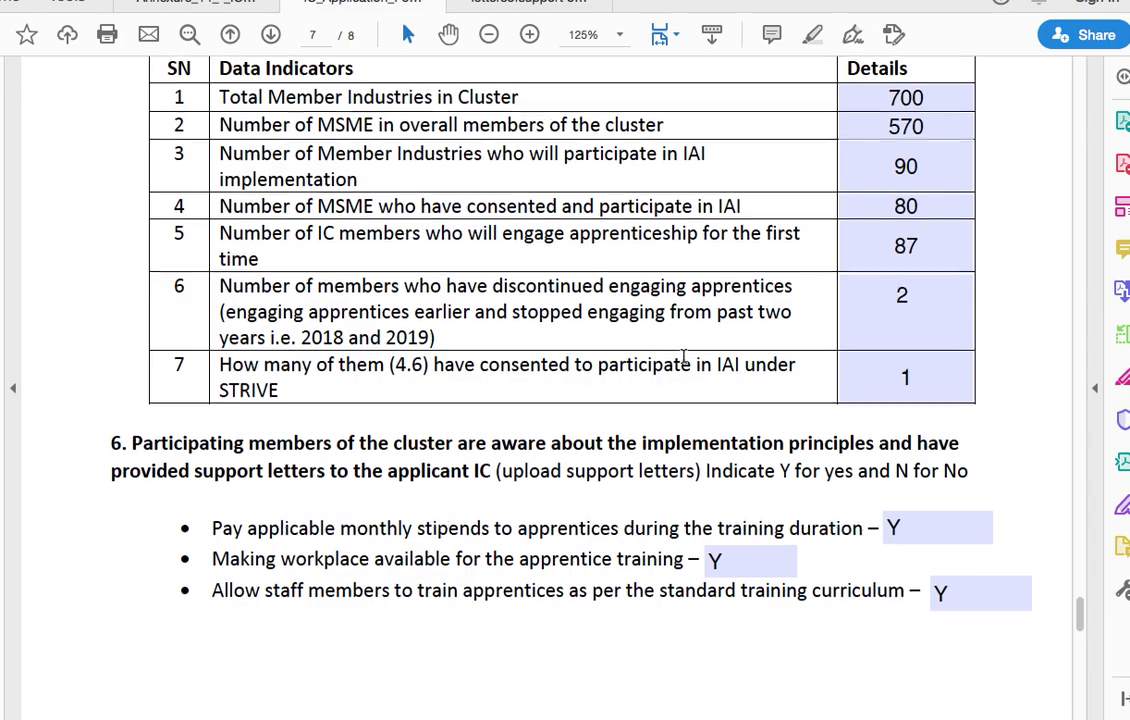
scroll(685, 356, "down", 3)
scroll(683, 356, "up", 3)
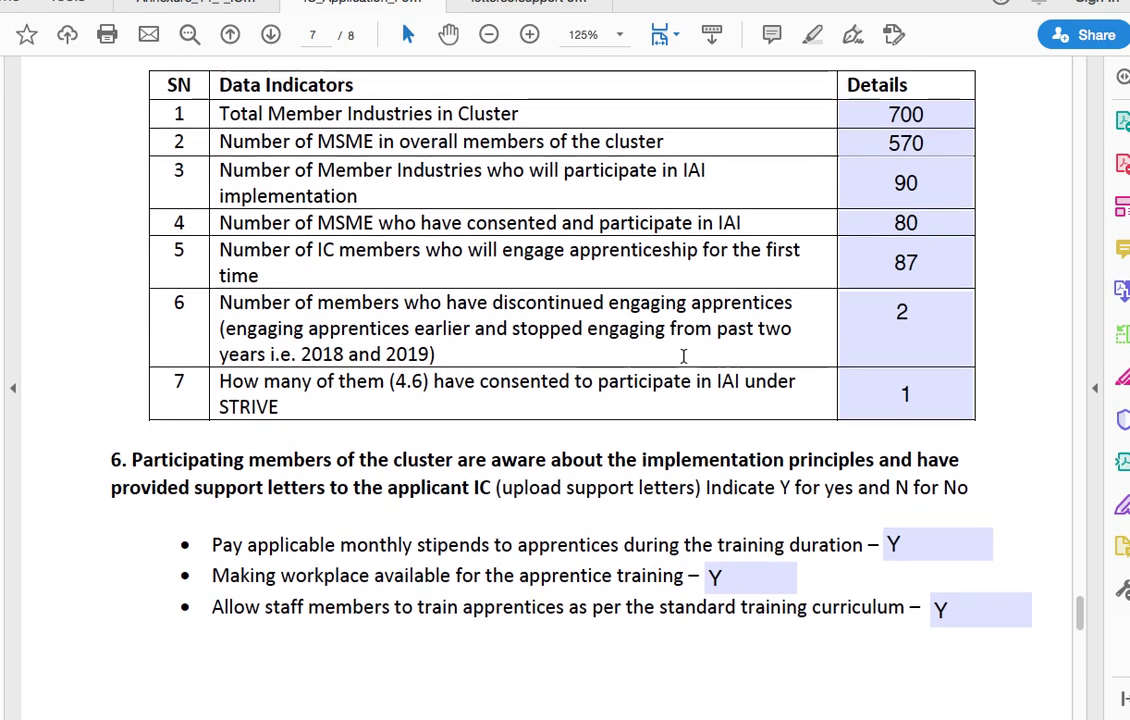
scroll(683, 356, "up", 1)
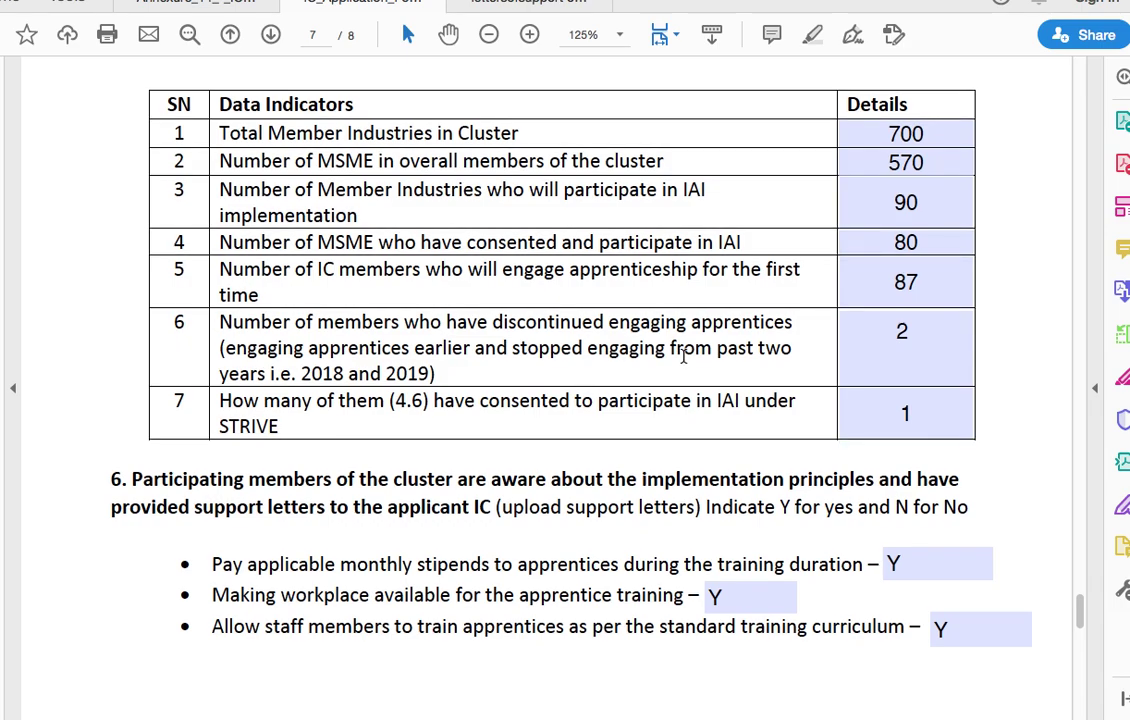
scroll(683, 356, "down", 1)
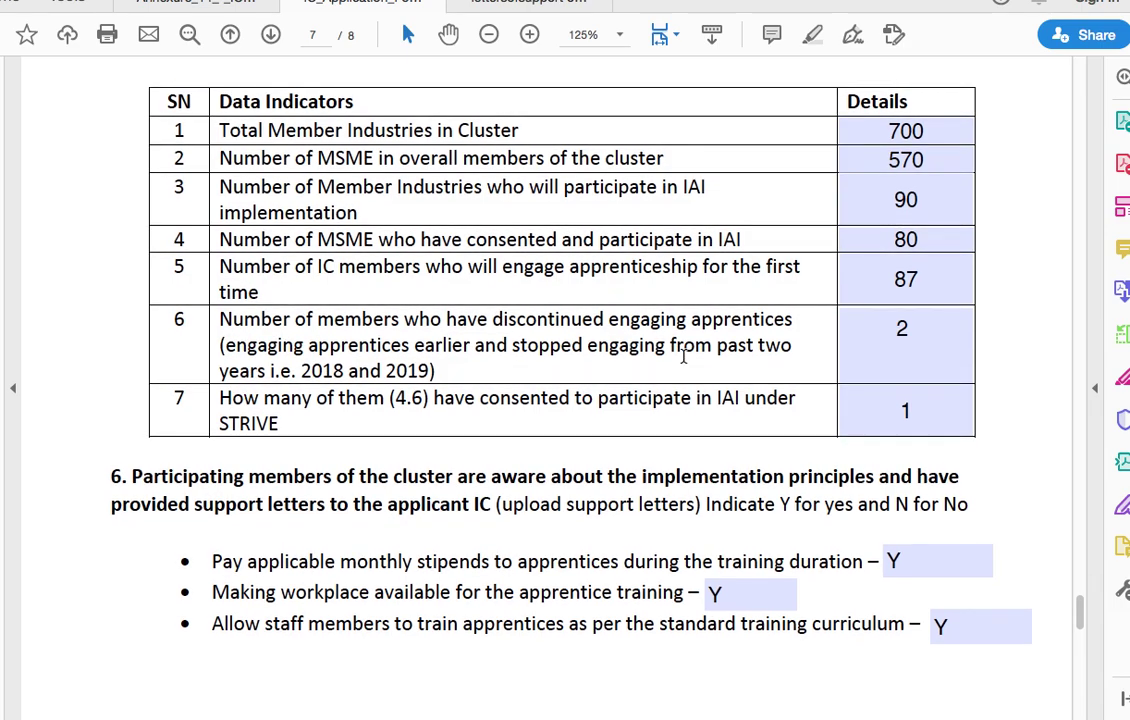
scroll(683, 356, "down", 2)
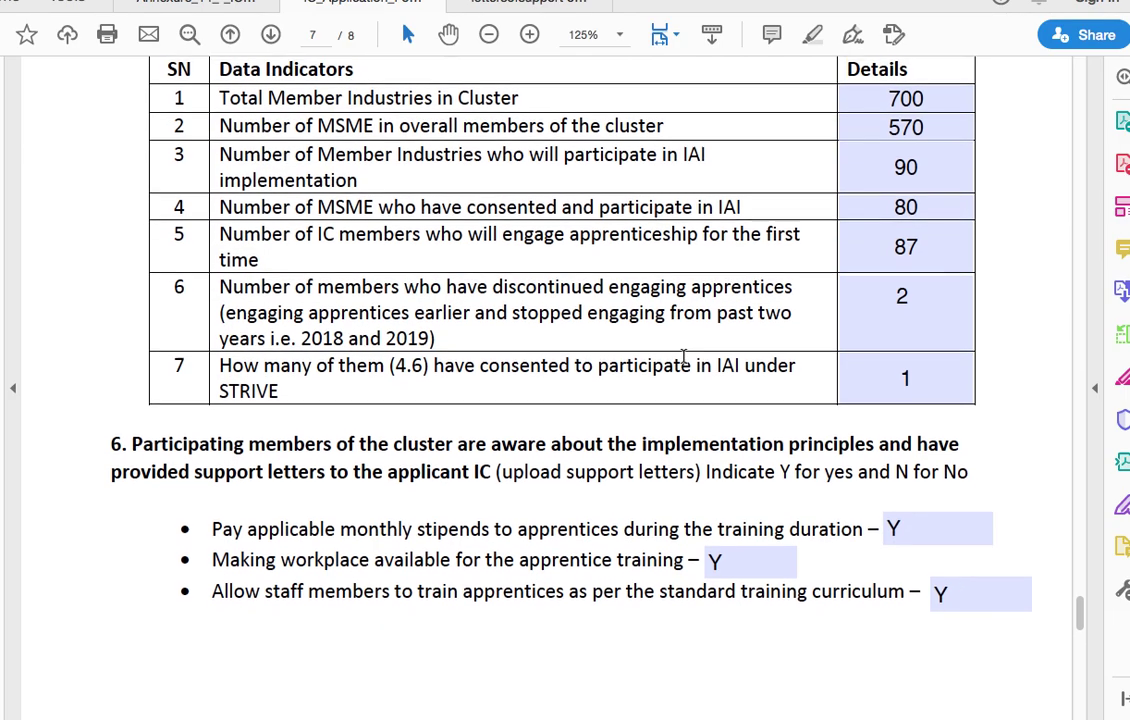
Step: Review section 6 on support letters, including the Y/N entries for stipends, workplace availability and staff training of apprentices
scroll(683, 356, "down", 4)
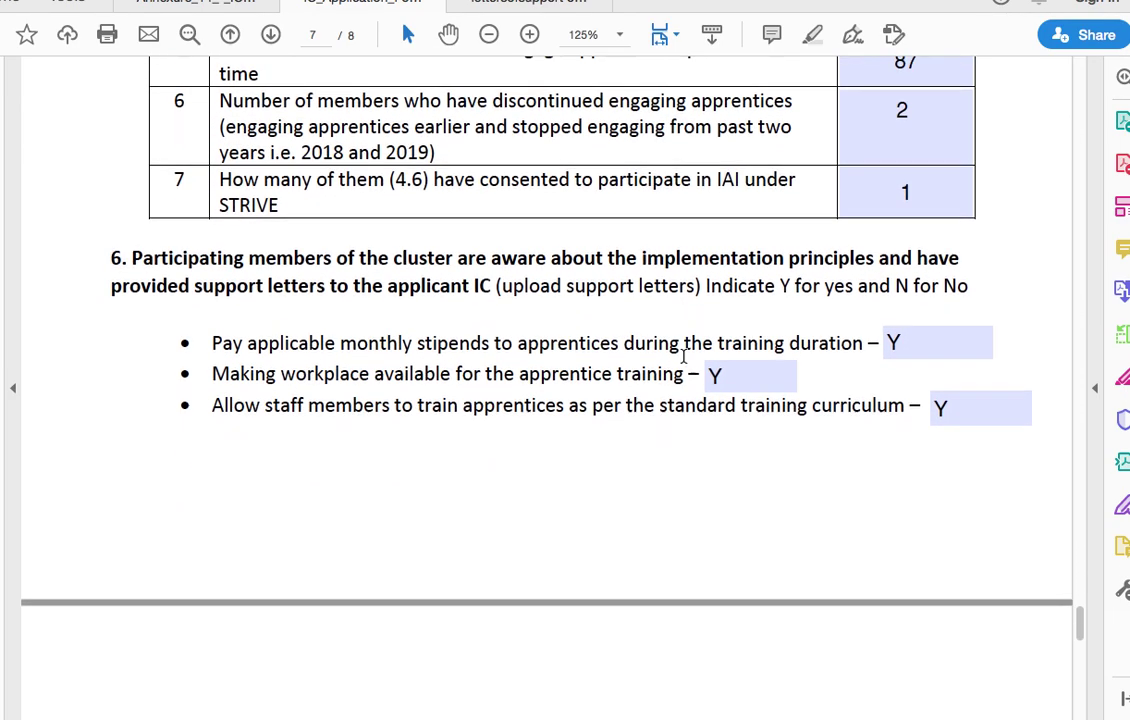
scroll(684, 356, "up", 1)
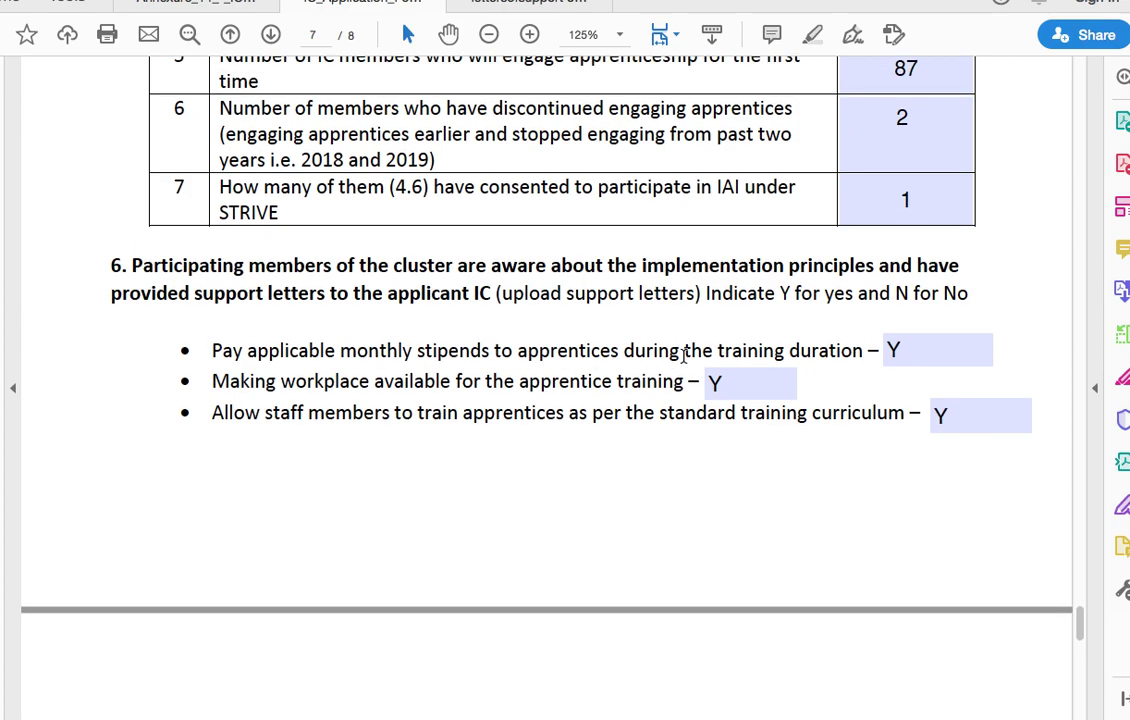
scroll(683, 356, "up", 1)
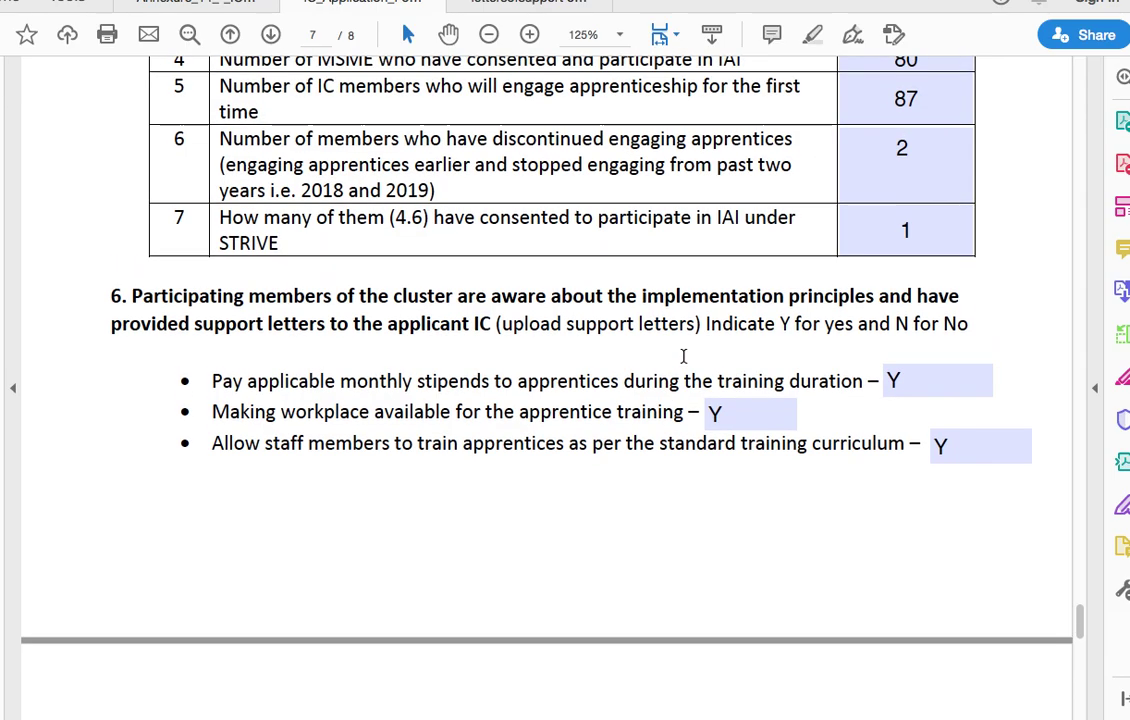
Step: Go back to Previous Training Activities in the IC and examine question (c) on the training centre and its required photographic proof
left_click(906, 155)
scroll(909, 165, "up", 4)
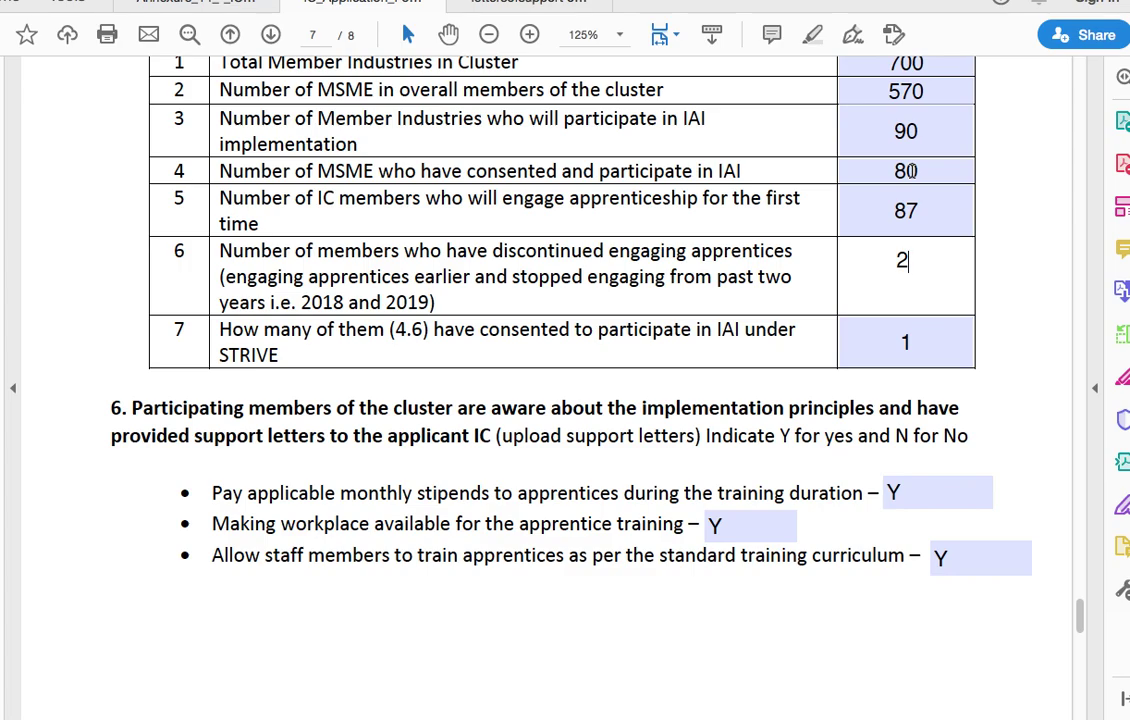
scroll(911, 171, "up", 9)
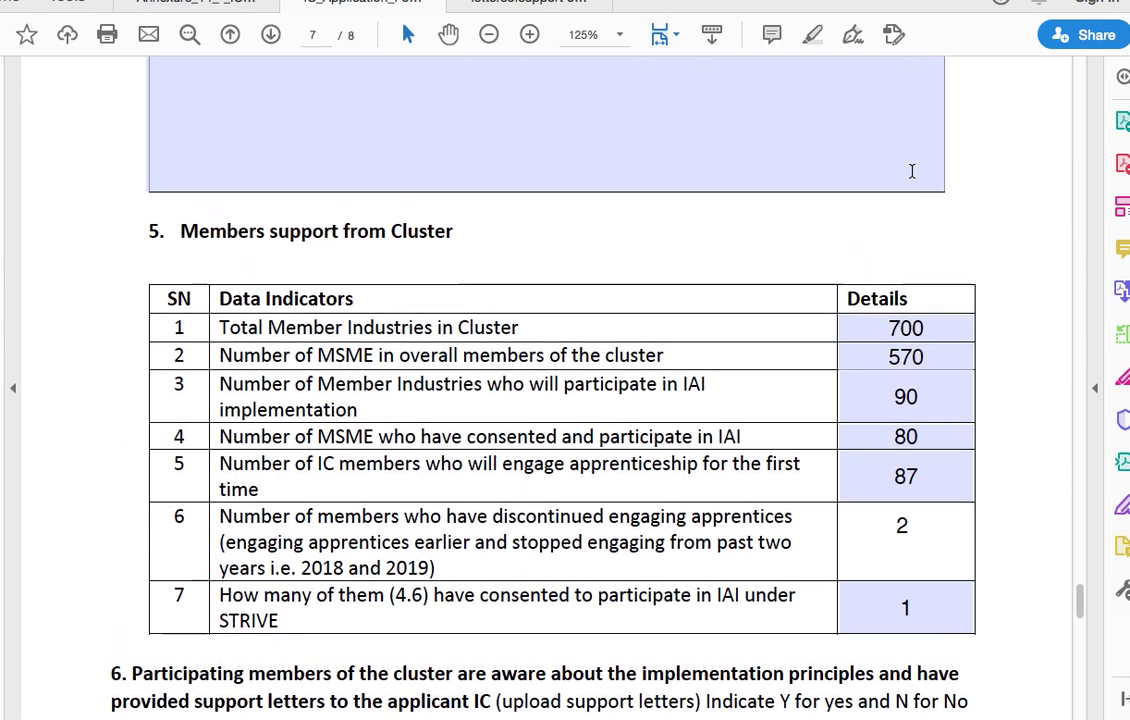
scroll(911, 171, "up", 15)
scroll(911, 171, "up", 20)
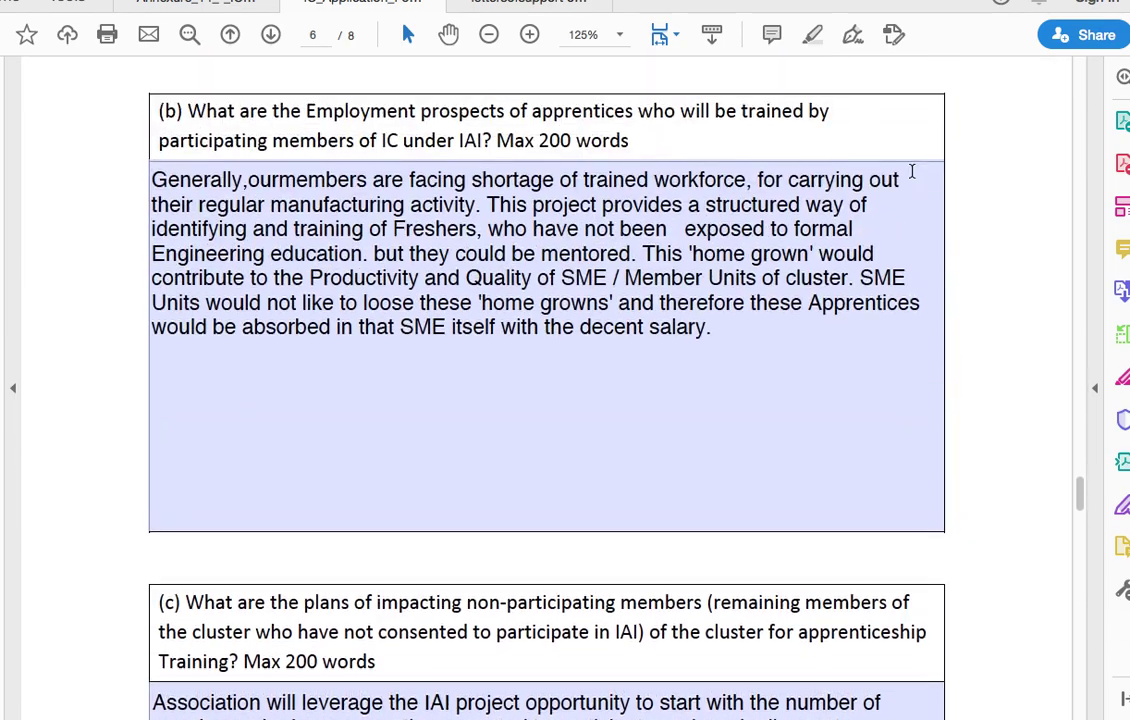
scroll(911, 171, "up", 20)
scroll(911, 171, "up", 20)
scroll(912, 178, "up", 20)
scroll(911, 171, "up", 20)
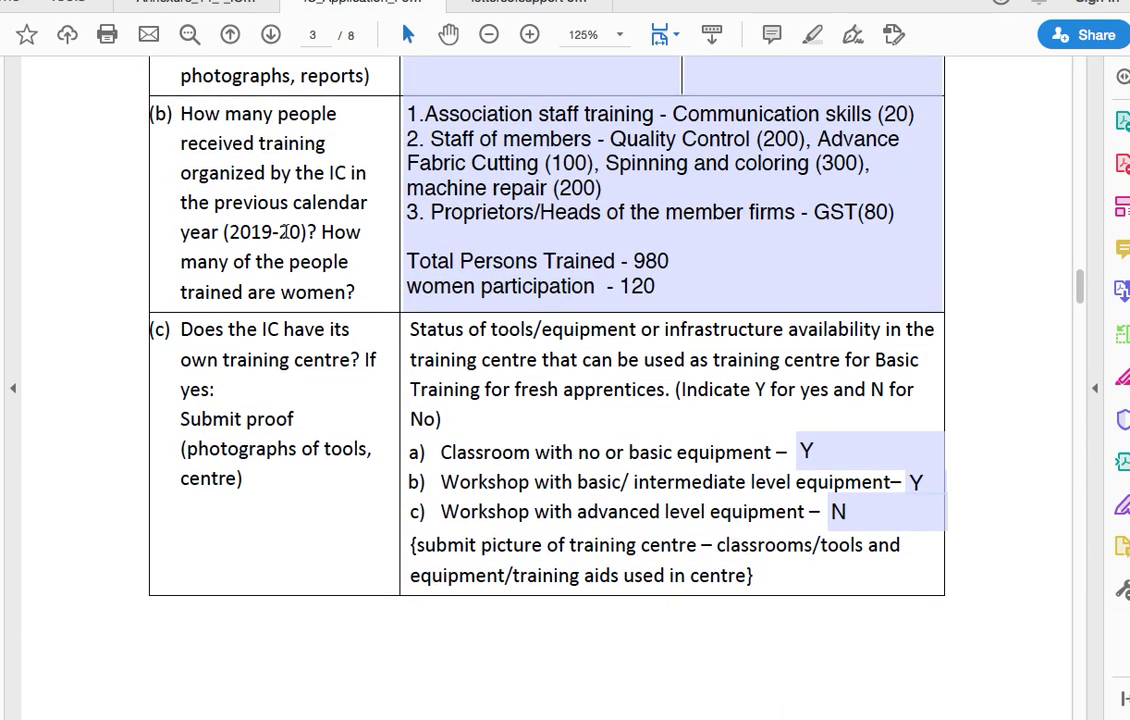
right_click(183, 329)
left_click(164, 329)
left_click_drag(181, 420, 267, 474)
left_click(270, 507)
Step: Check question (a) on the training unit and its required proof, continuing through questions (b) and (c) of the training activities section
scroll(160, 300, "up", 5)
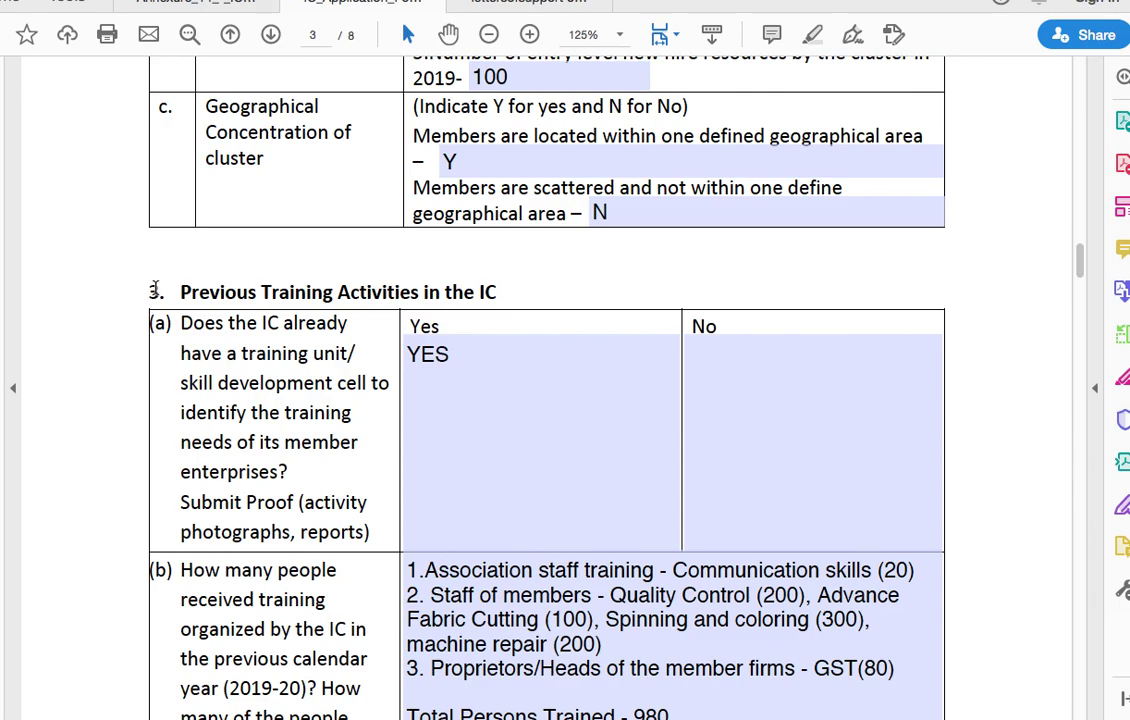
scroll(156, 297, "down", 2)
scroll(156, 297, "down", 4)
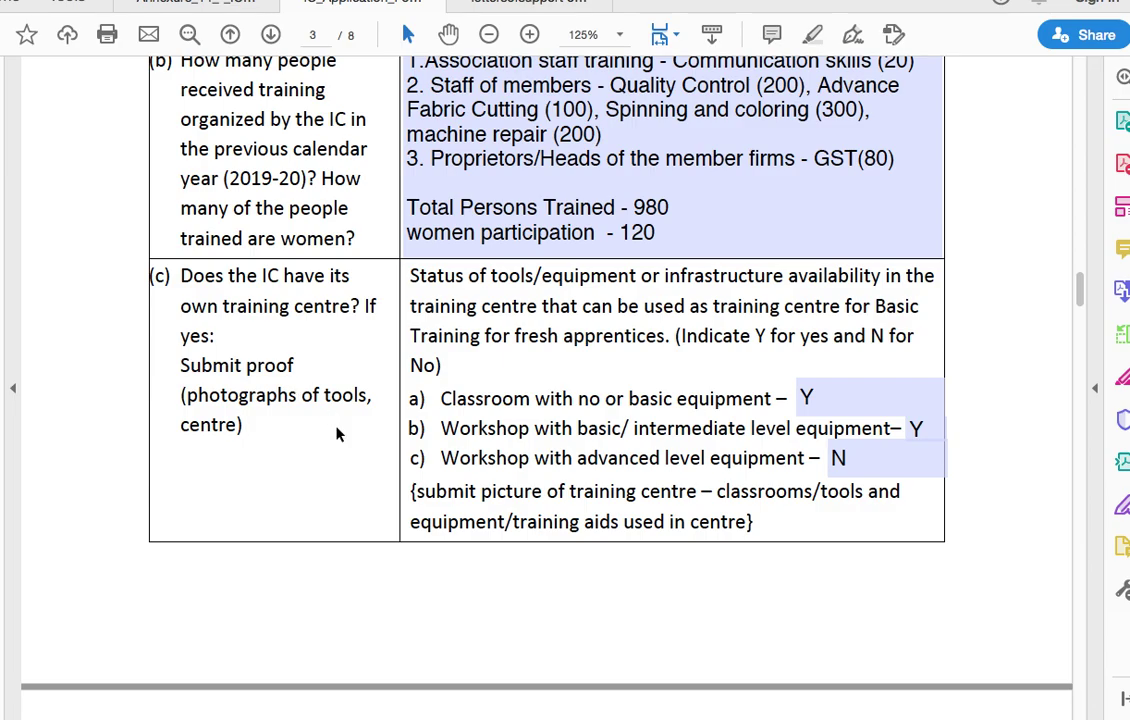
Step: Review training questions (d) and (e), continuing through the section 4(a) table of five proposed trades and their rationale
scroll(336, 432, "down", 4)
scroll(336, 432, "down", 6)
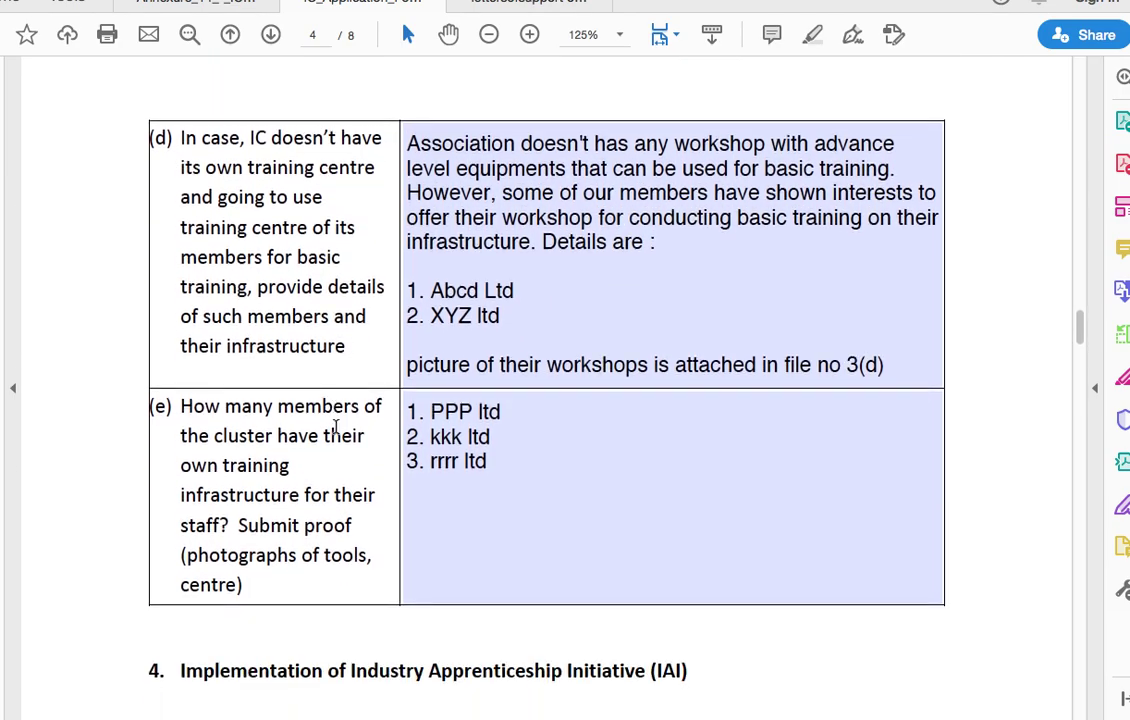
scroll(336, 428, "down", 8)
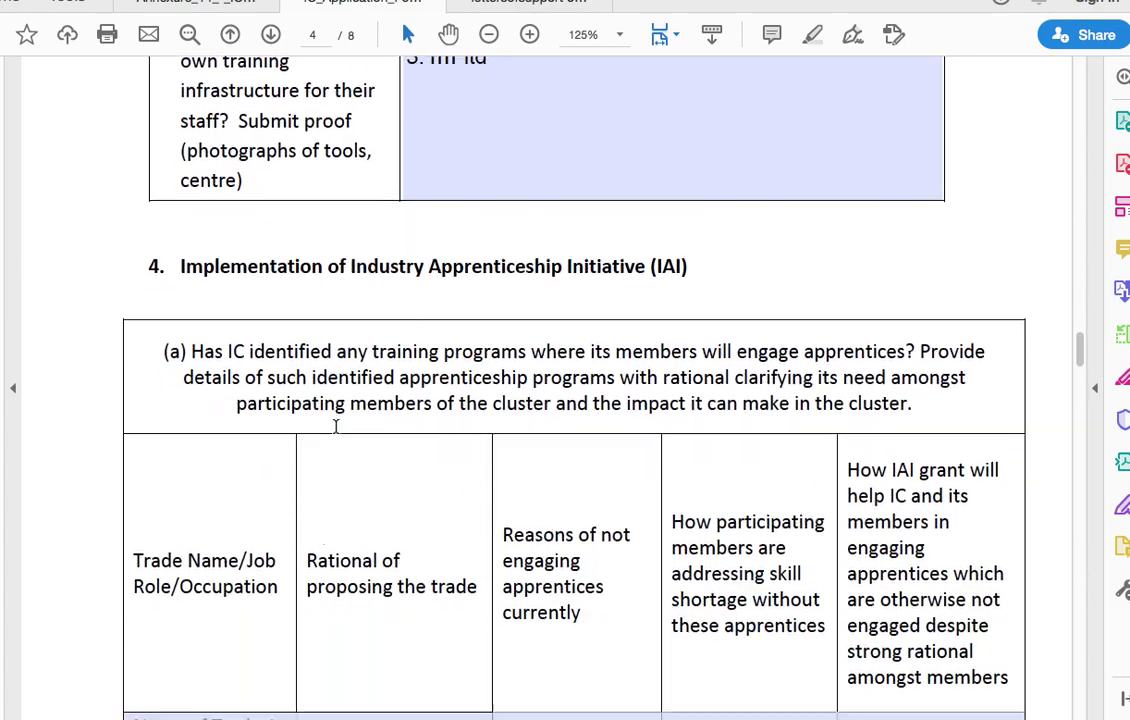
scroll(336, 427, "down", 8)
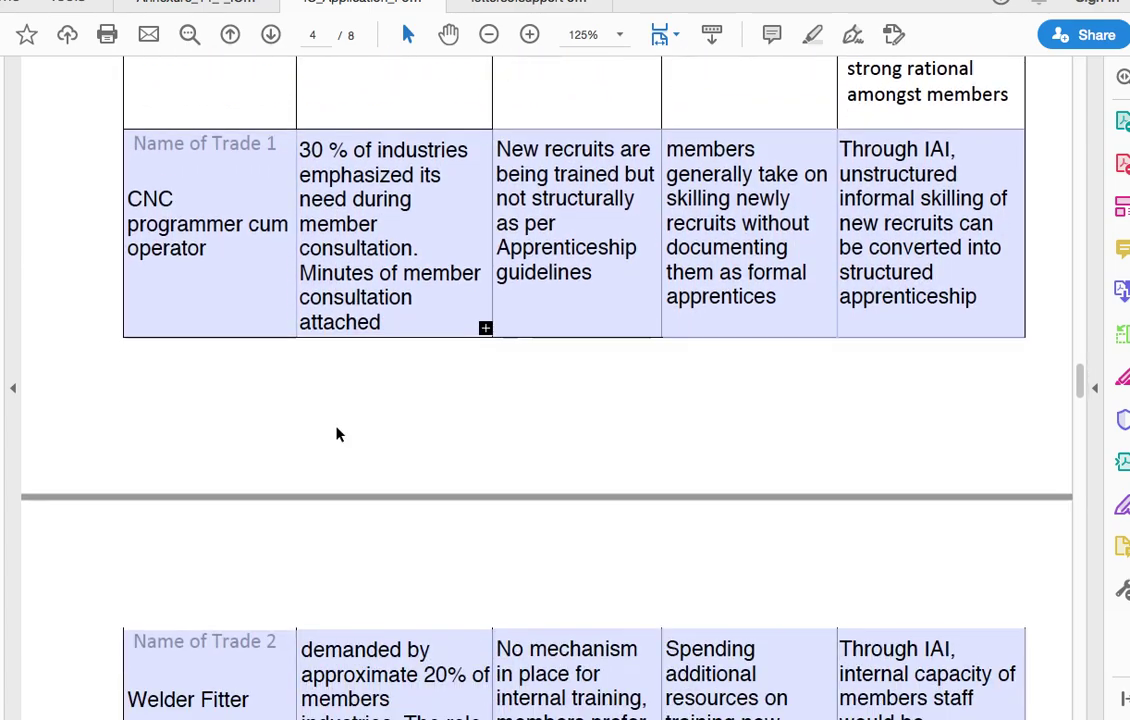
scroll(336, 427, "down", 2)
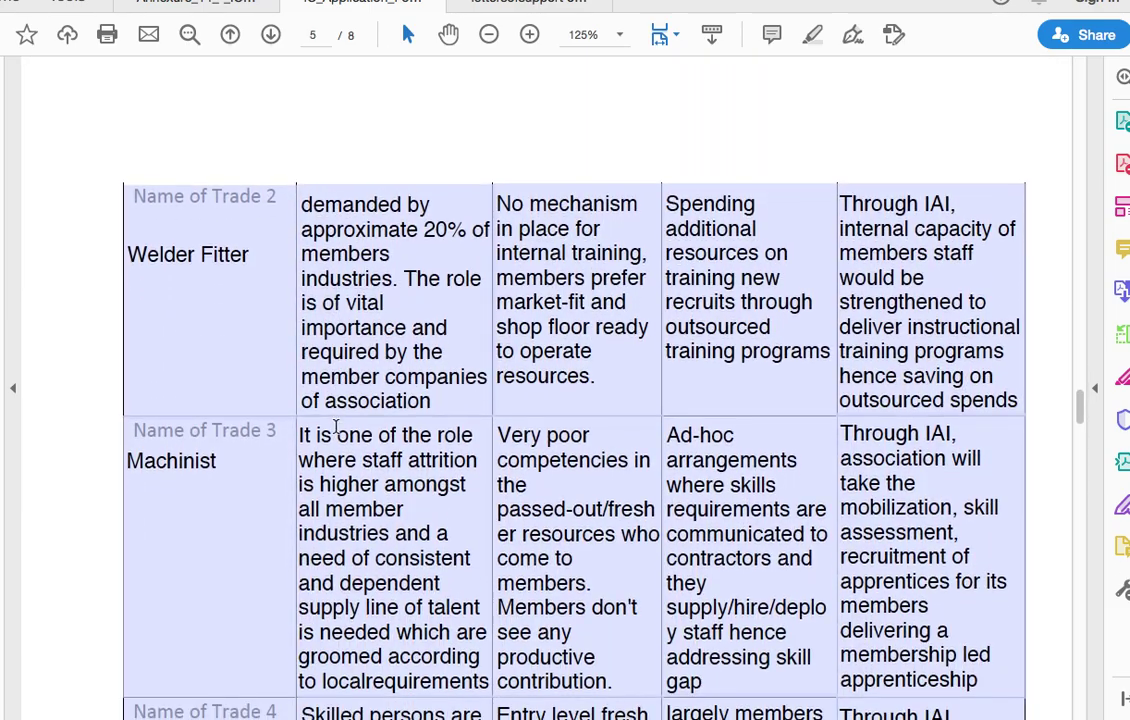
scroll(336, 428, "down", 8)
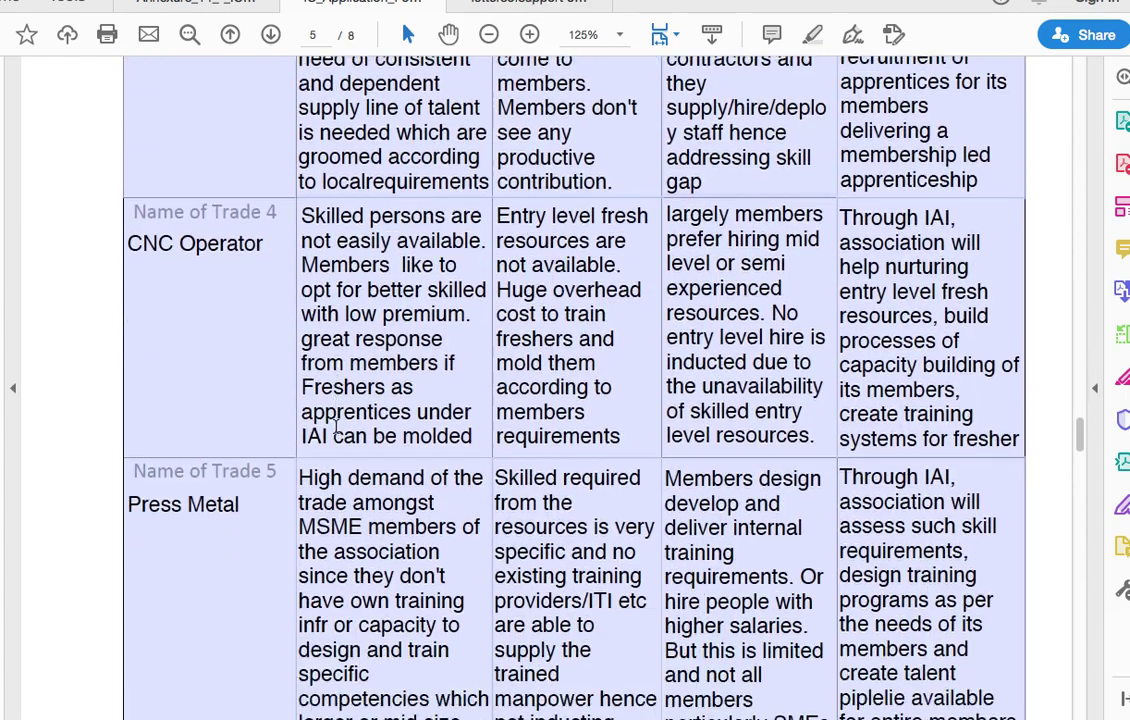
scroll(336, 424, "down", 6)
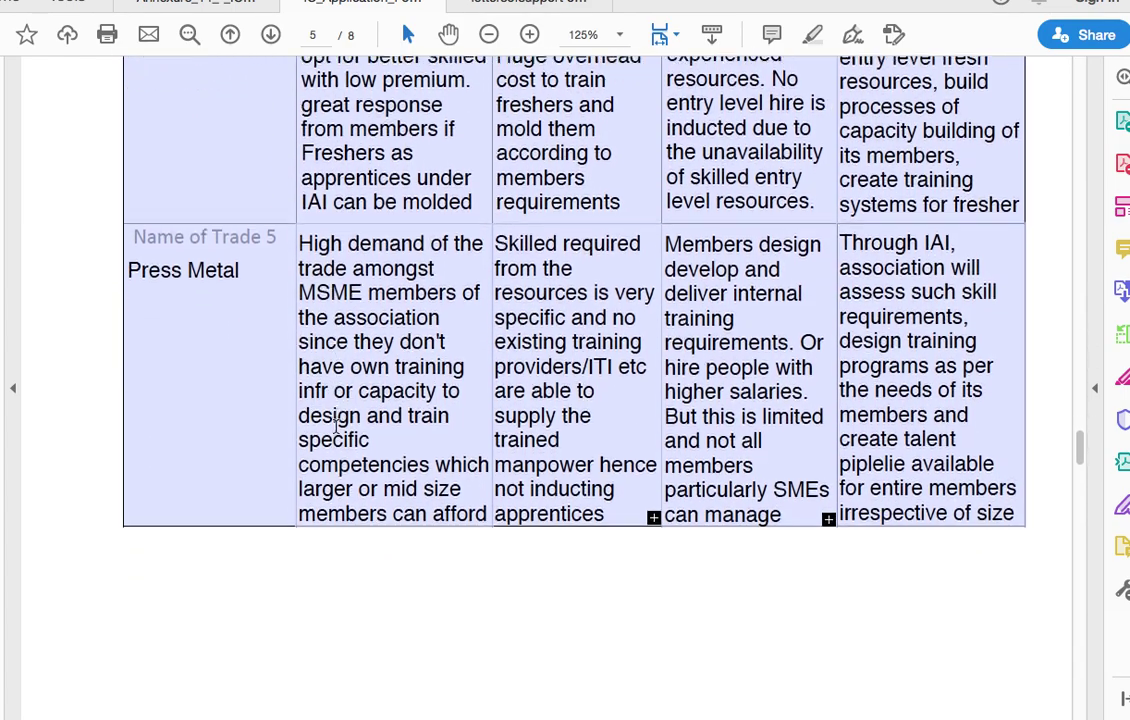
Step: Review the section 4 answers on apprentices' employment prospects, plans for non-participating members and sustainability after project closure
scroll(336, 432, "down", 5)
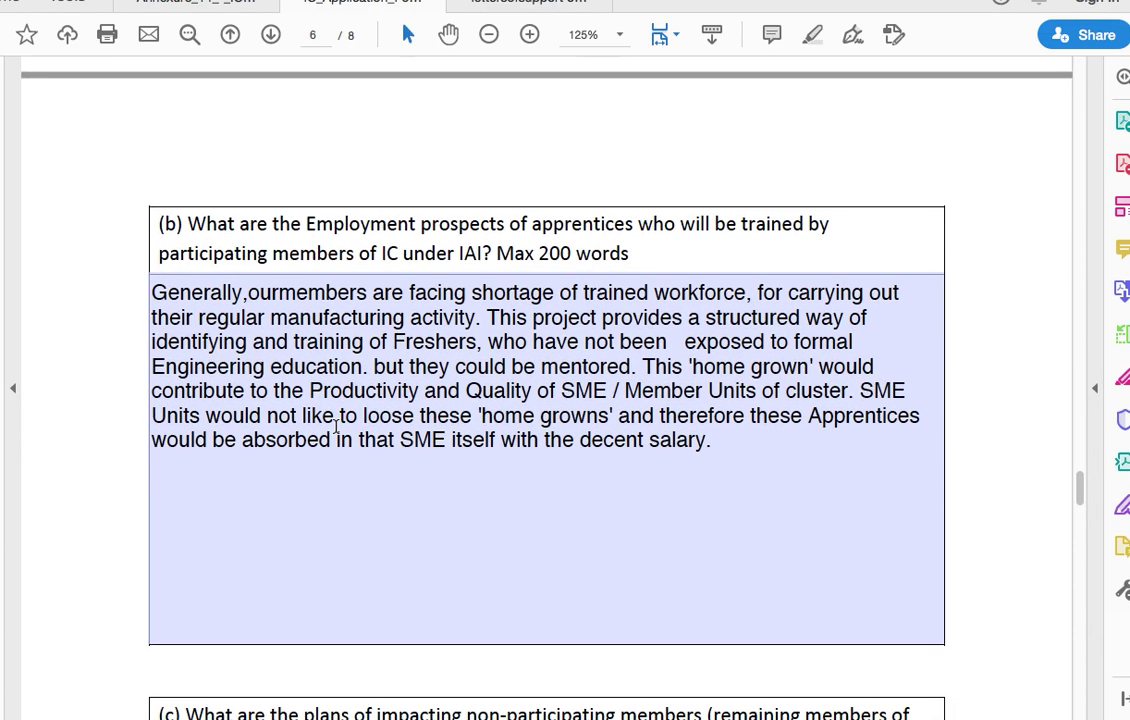
scroll(336, 428, "down", 5)
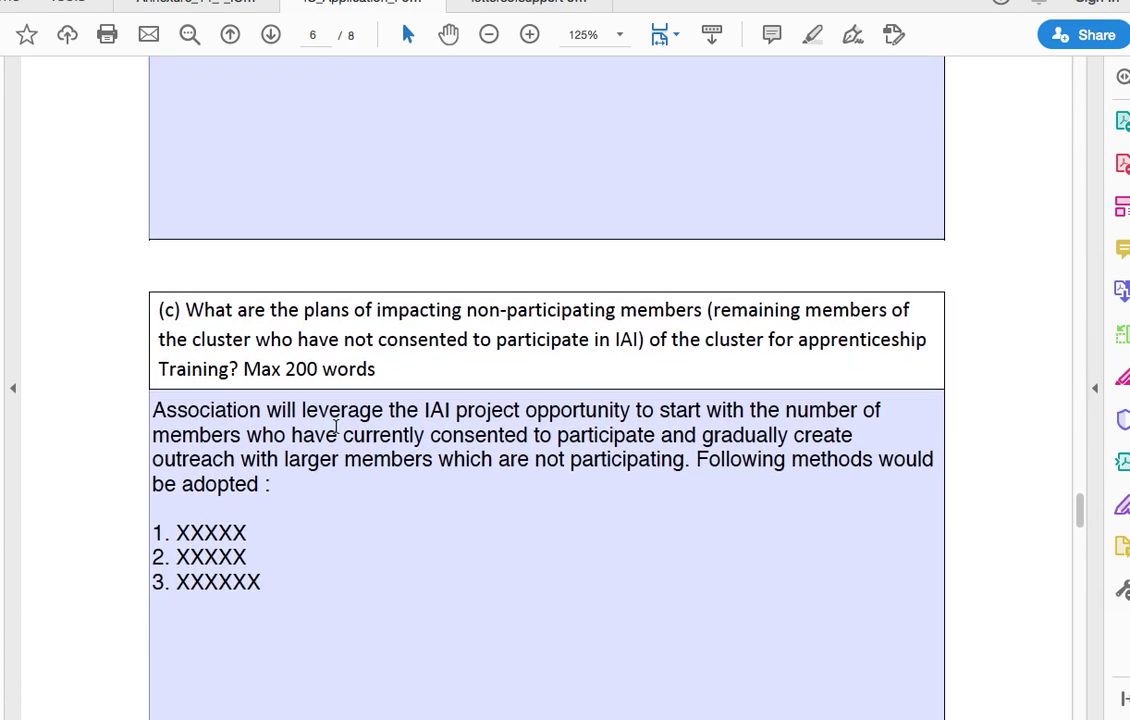
scroll(336, 430, "down", 10)
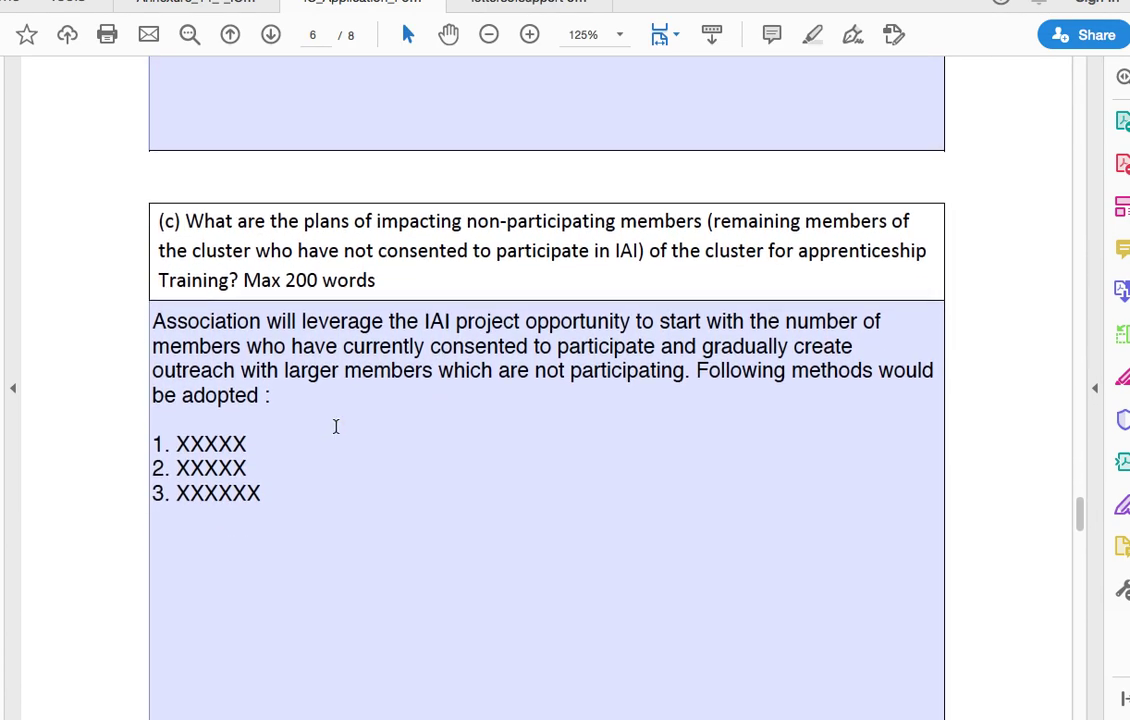
scroll(336, 432, "down", 10)
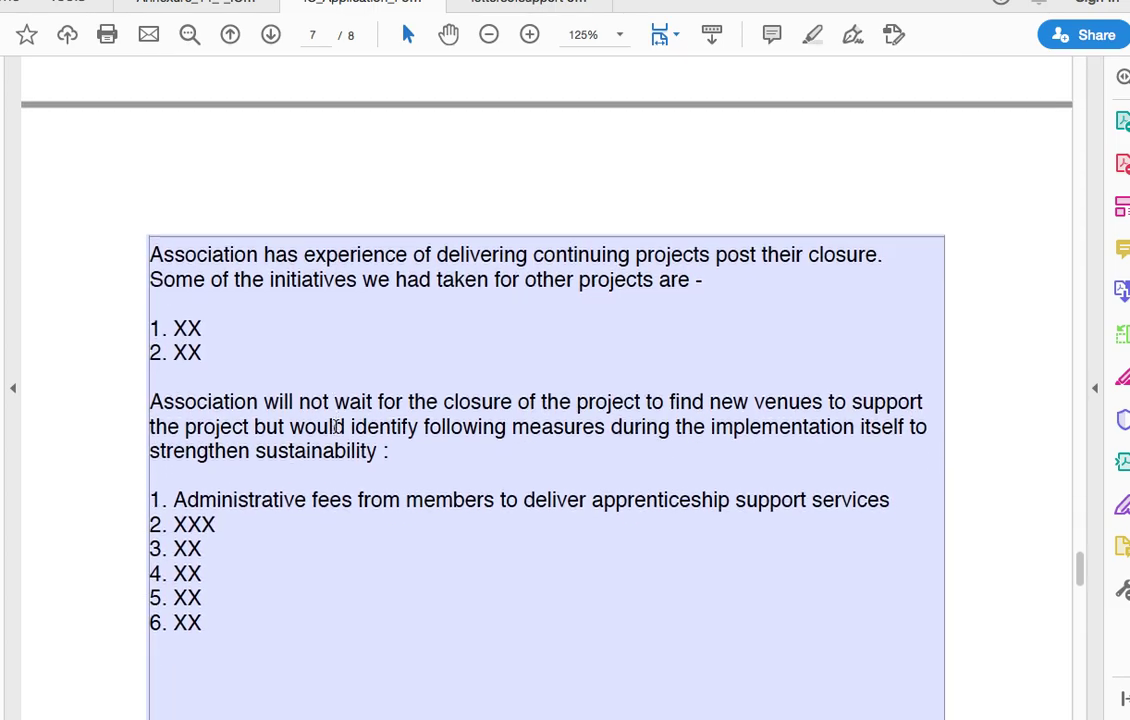
Step: Check sections 6 and 7 on member support and participating member details, and select the words "upload support letters" in section 6
scroll(336, 430, "down", 6)
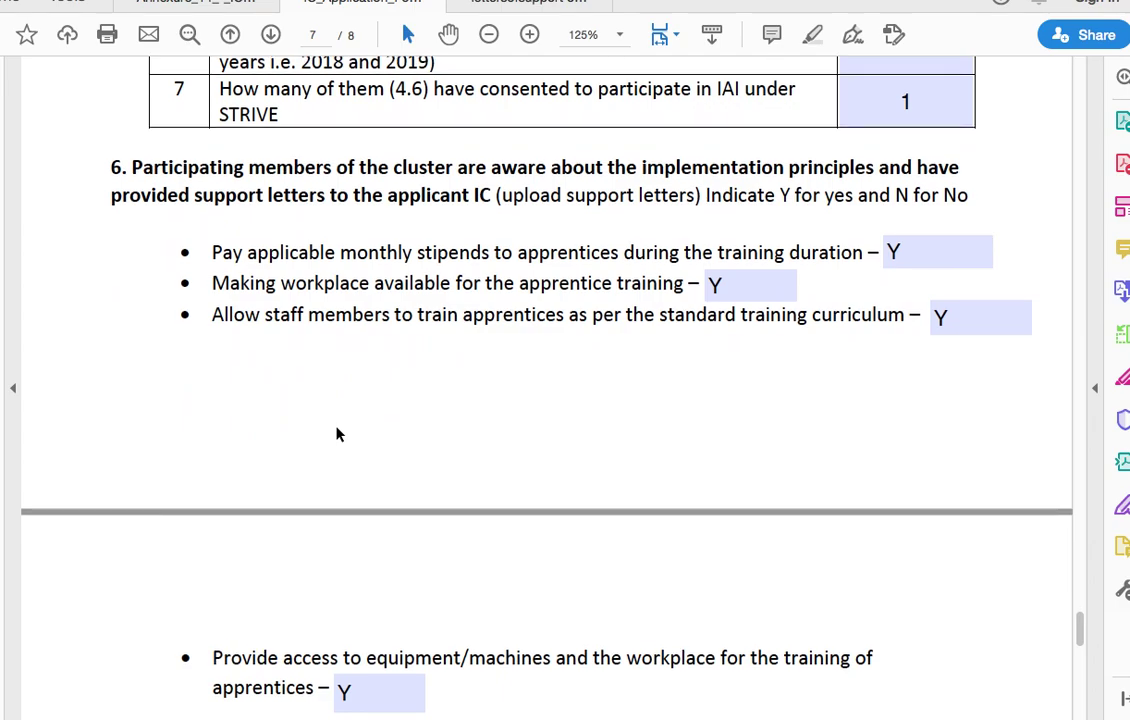
scroll(336, 433, "down", 2)
scroll(336, 434, "down", 3)
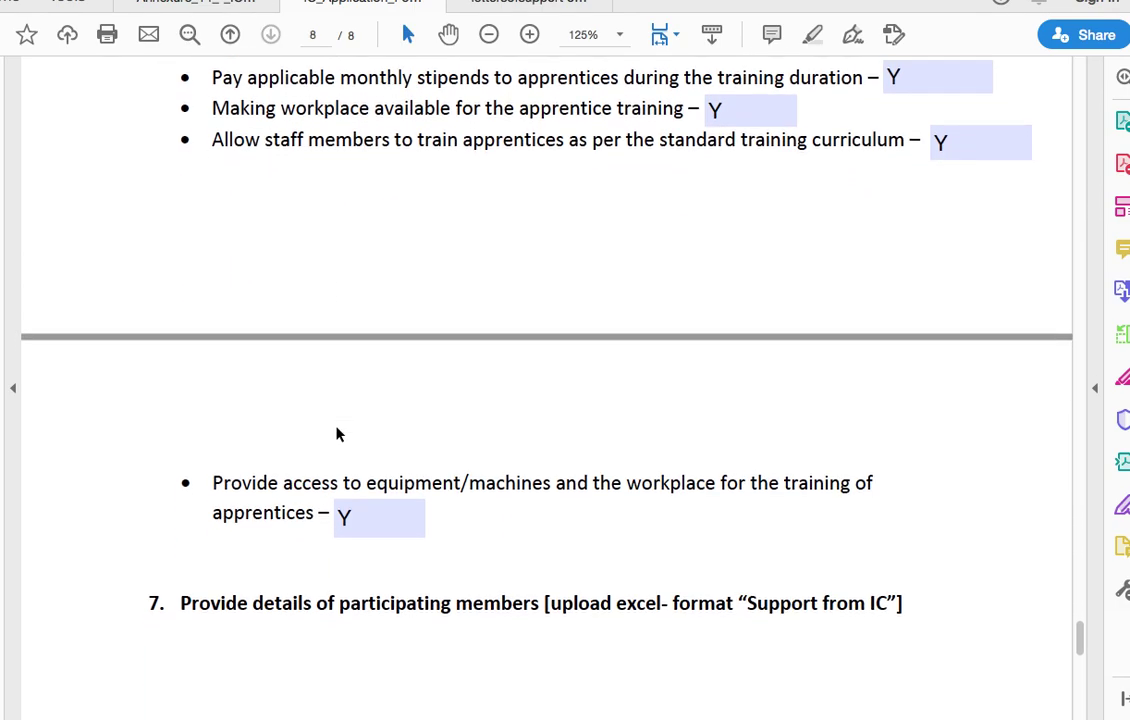
scroll(336, 428, "down", 1)
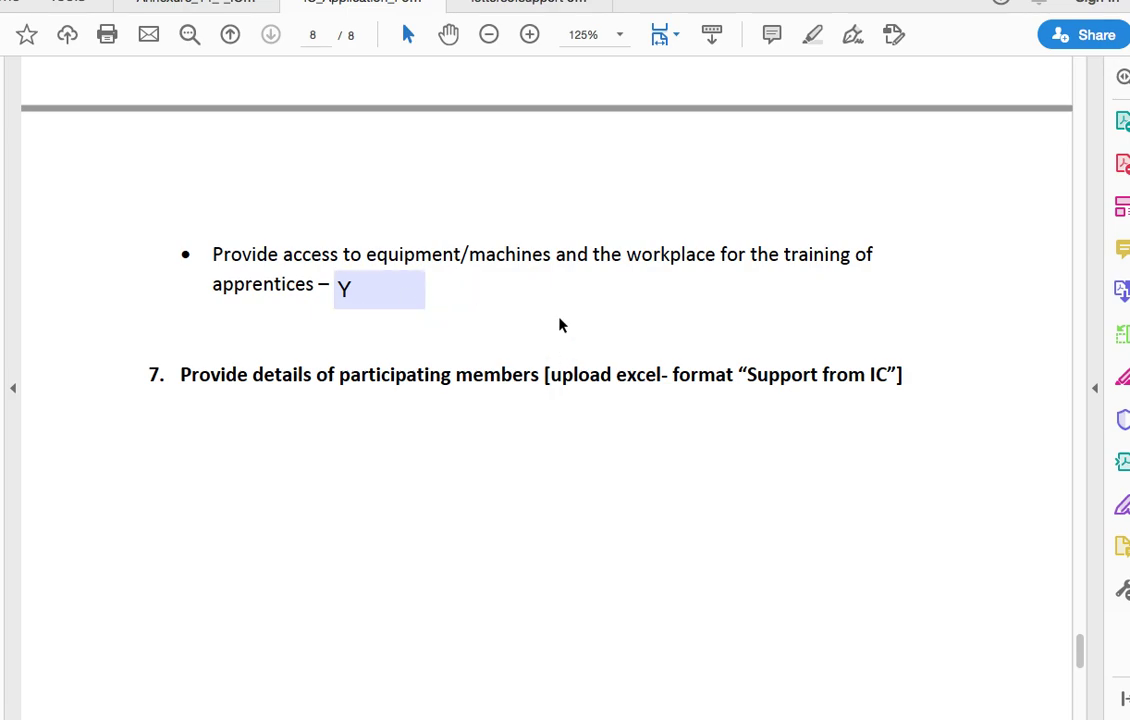
scroll(559, 281, "up", 8)
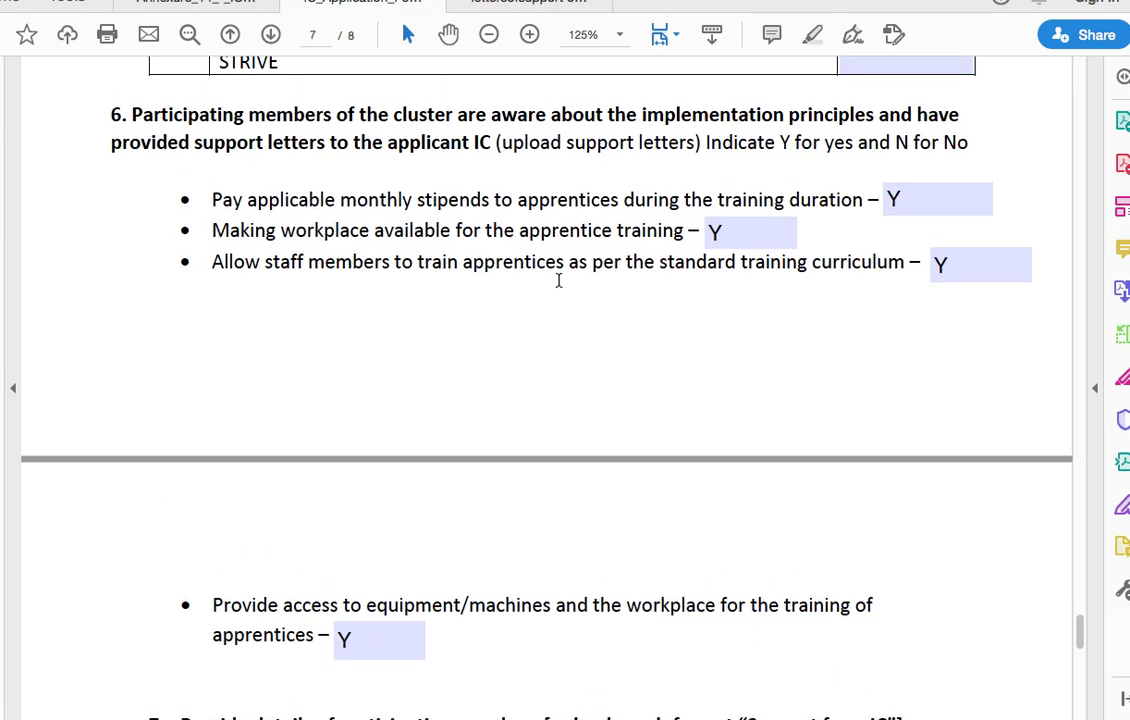
left_click_drag(501, 164, 695, 165)
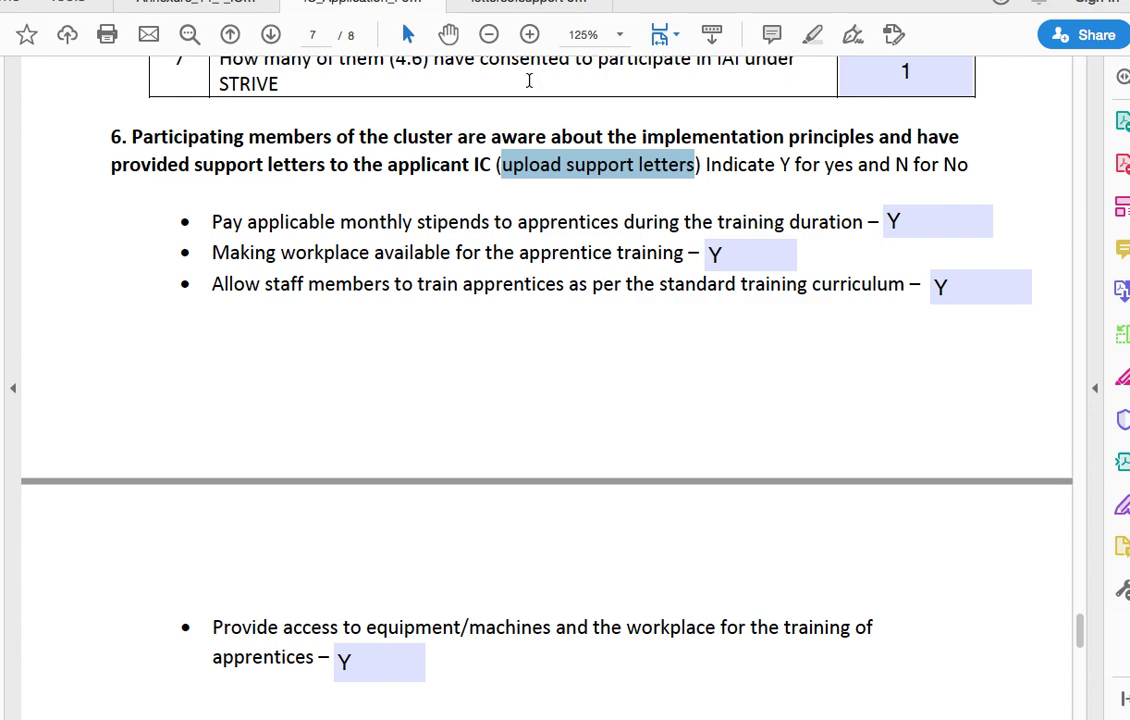
Step: Open the letters of support PDF and read the AD Resources letter from its letterhead through the listed commitments to the signature and stamp
left_click(516, 6)
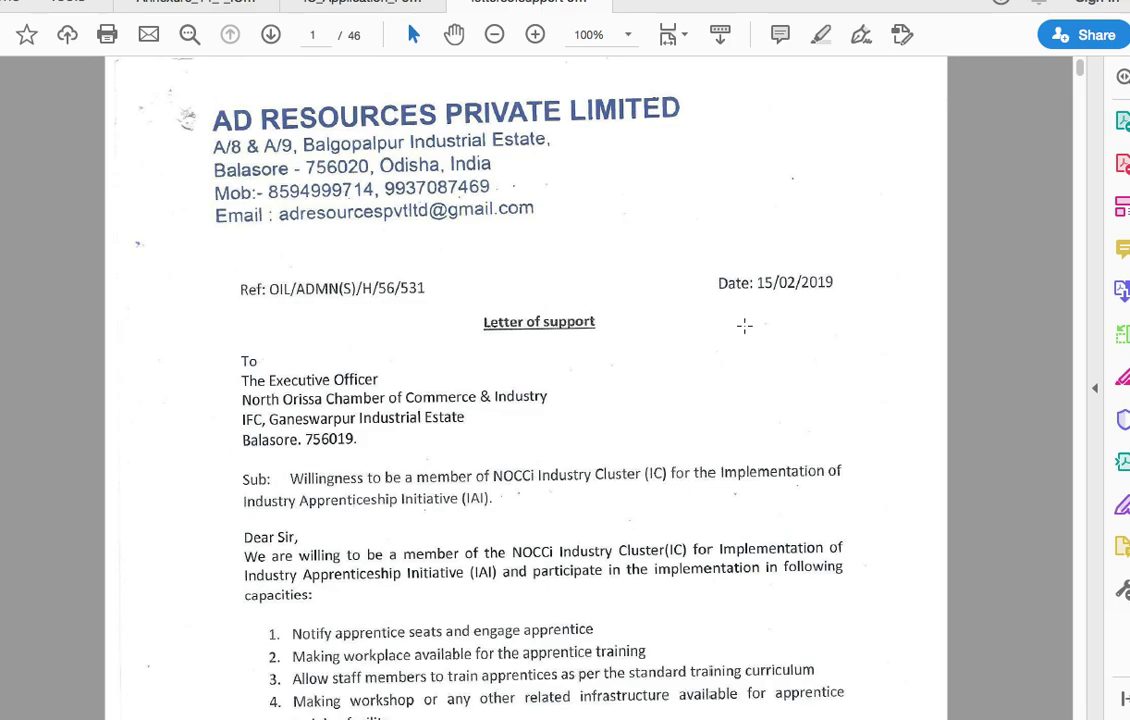
scroll(744, 325, "down", 3)
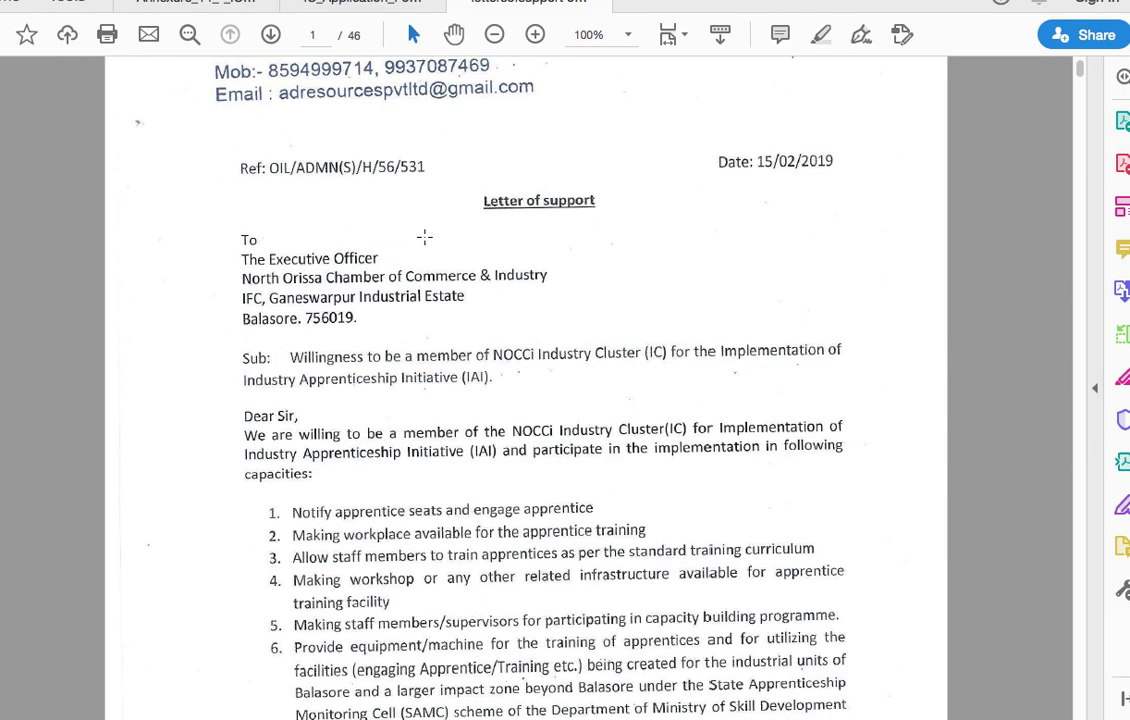
scroll(452, 322, "down", 1)
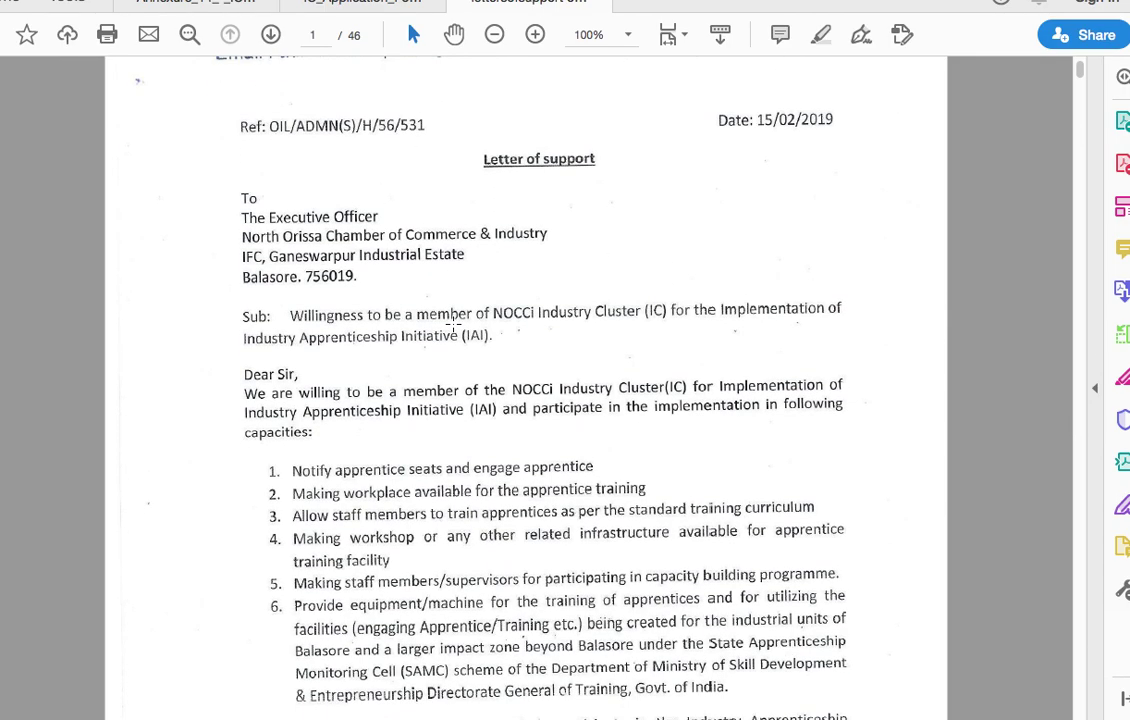
scroll(452, 322, "down", 3)
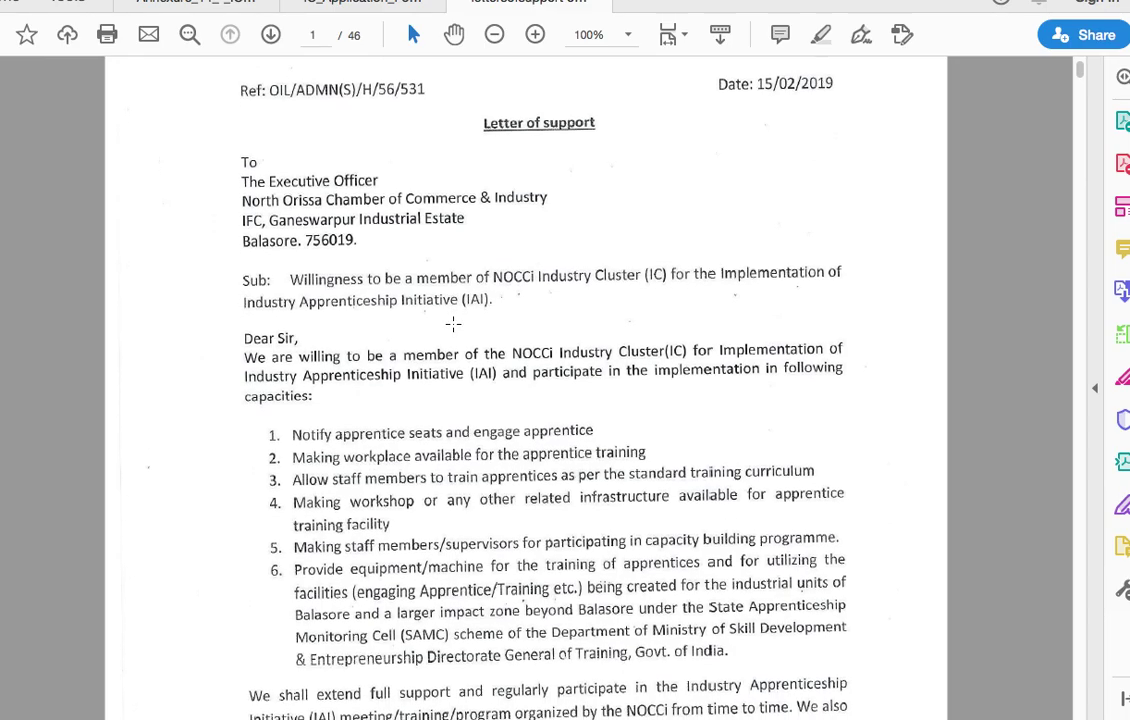
scroll(453, 322, "down", 6)
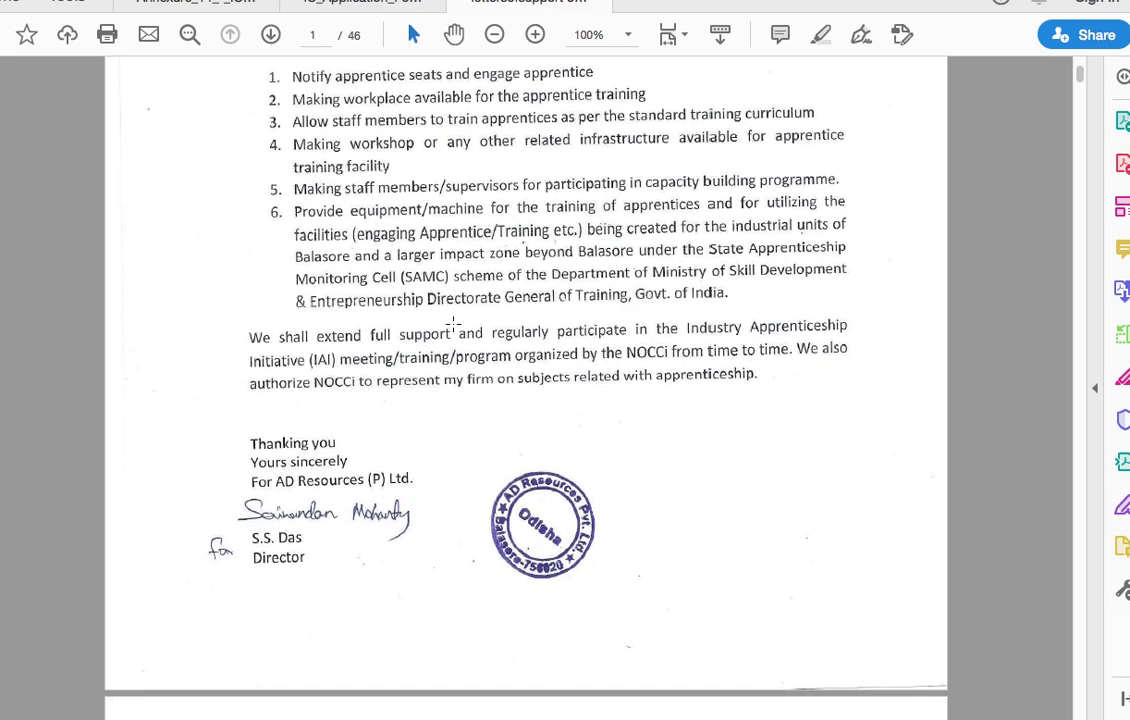
scroll(453, 322, "down", 3)
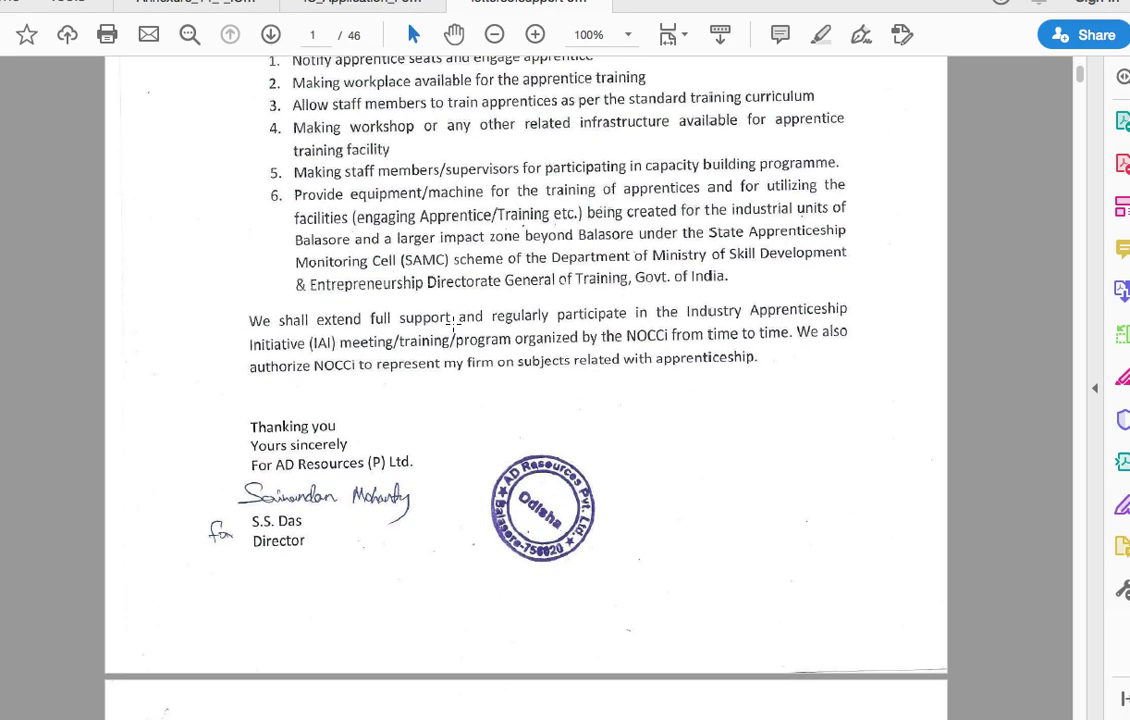
scroll(453, 322, "down", 7)
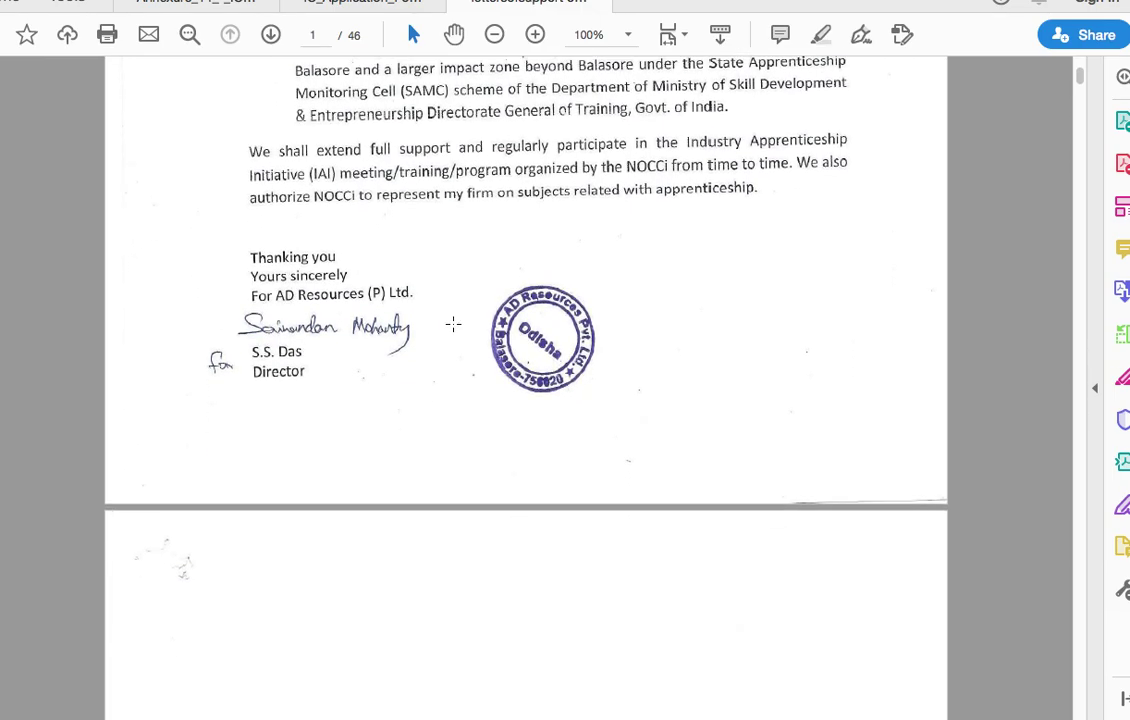
Step: Examine the Udyog Aadhaar Memorandum attached after the AD Resources support letter
scroll(453, 323, "down", 8)
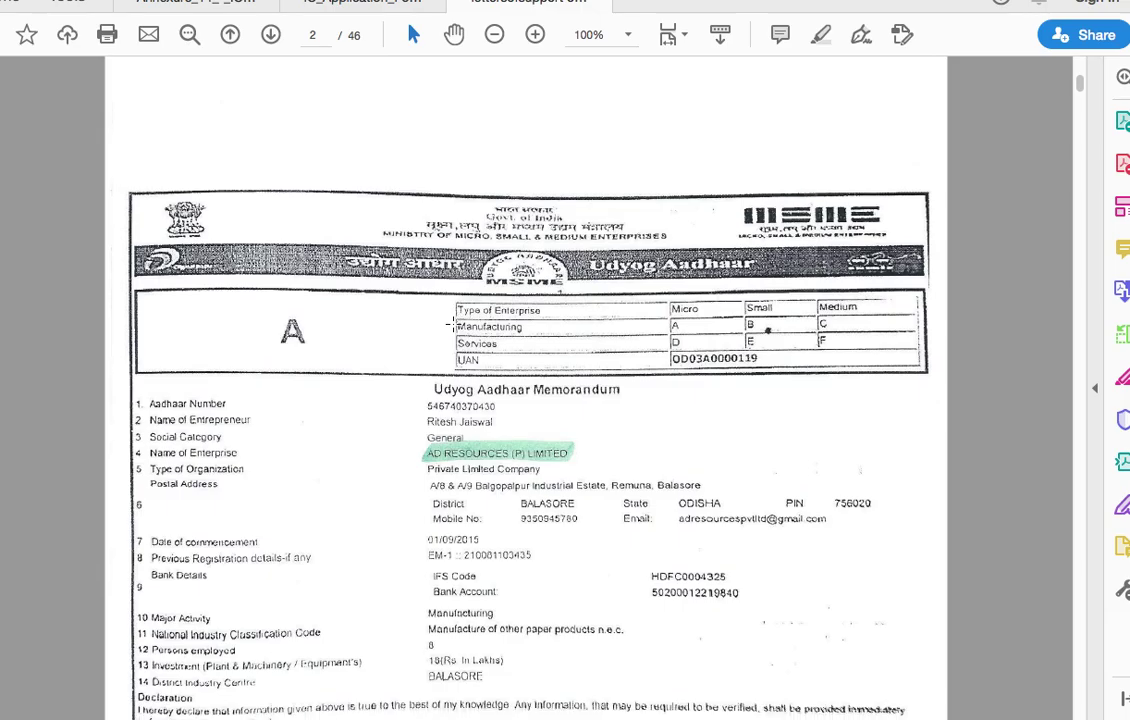
scroll(450, 325, "down", 1)
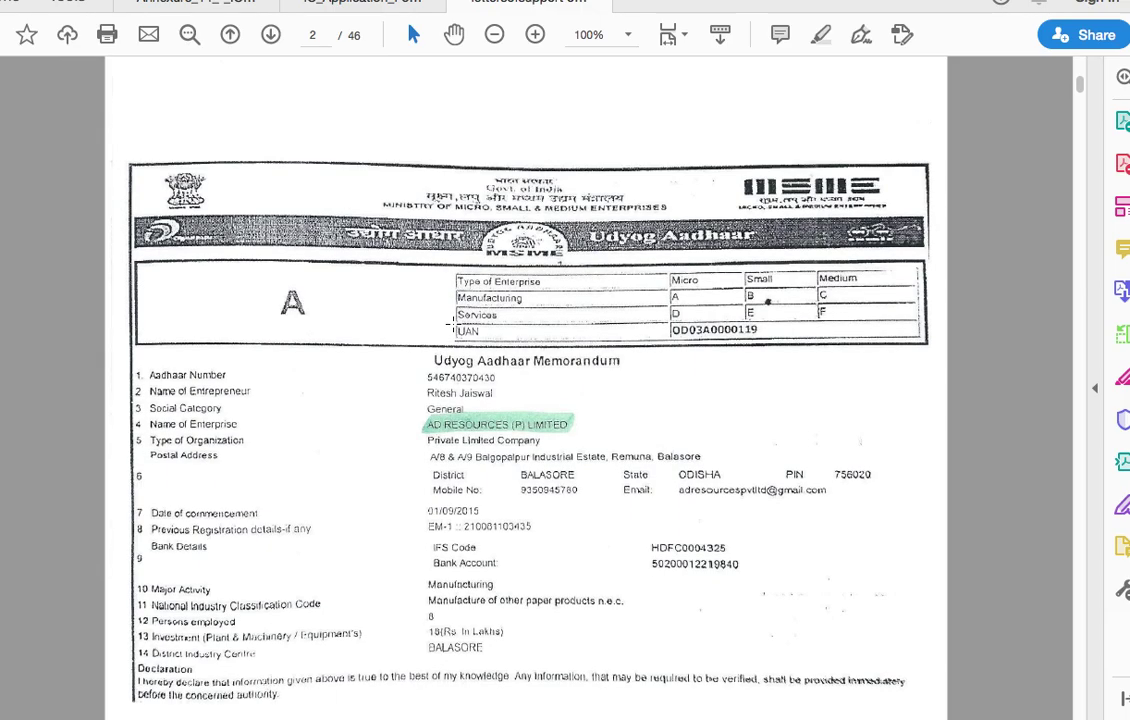
scroll(450, 322, "down", 4)
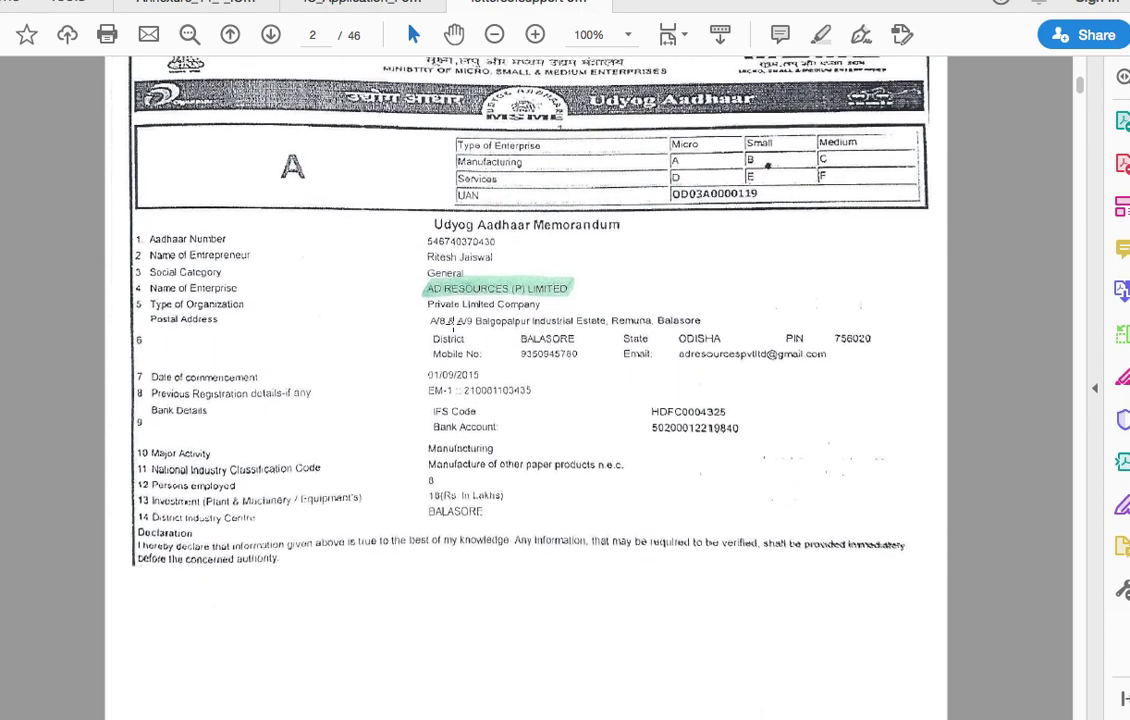
Step: Examine the Alashore Marine Exports support letter and its attached Udyog Aadhaar Registration Certificate
scroll(453, 323, "down", 15)
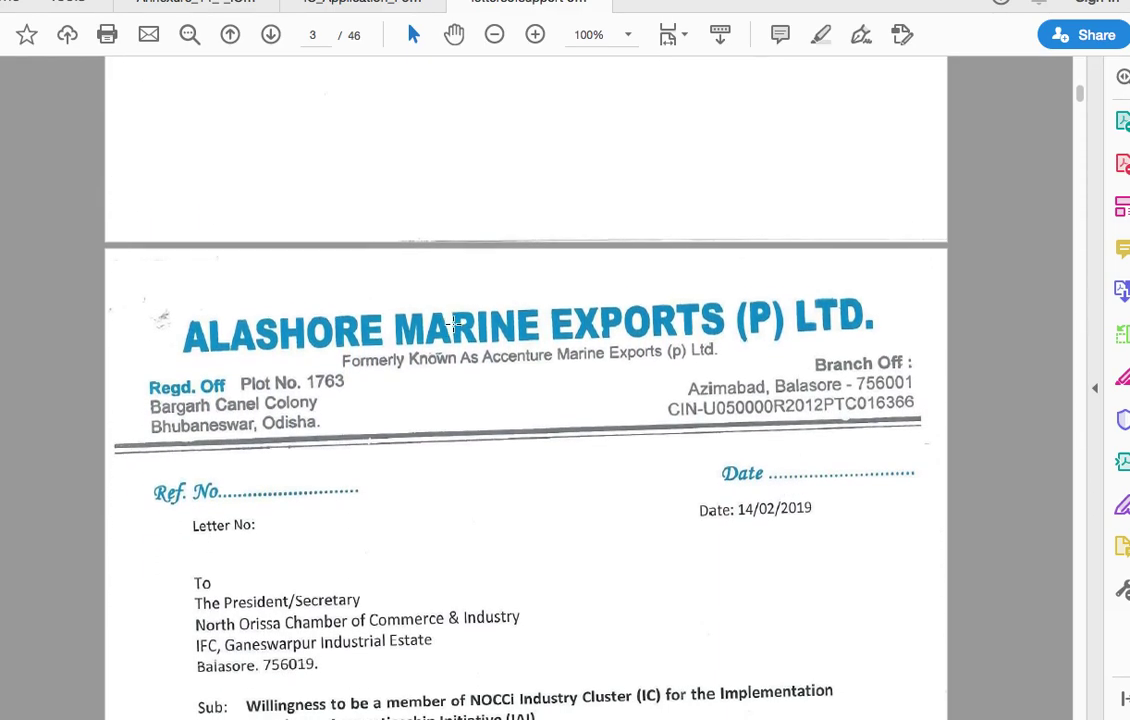
scroll(453, 323, "down", 3)
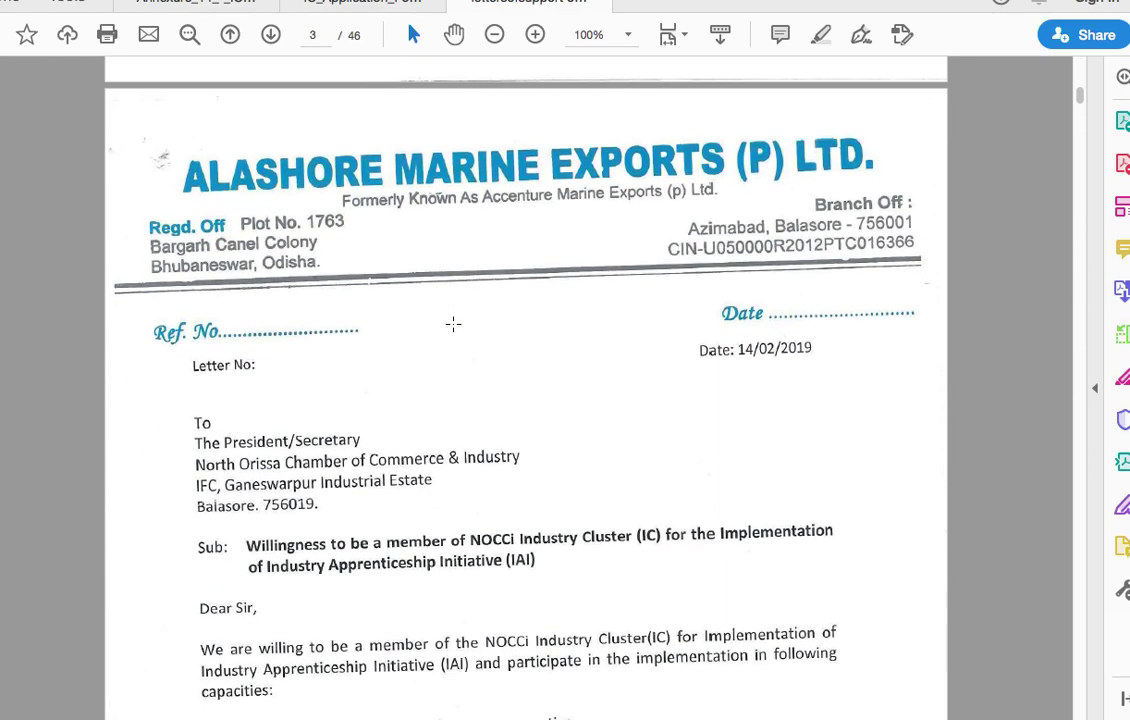
scroll(453, 323, "down", 15)
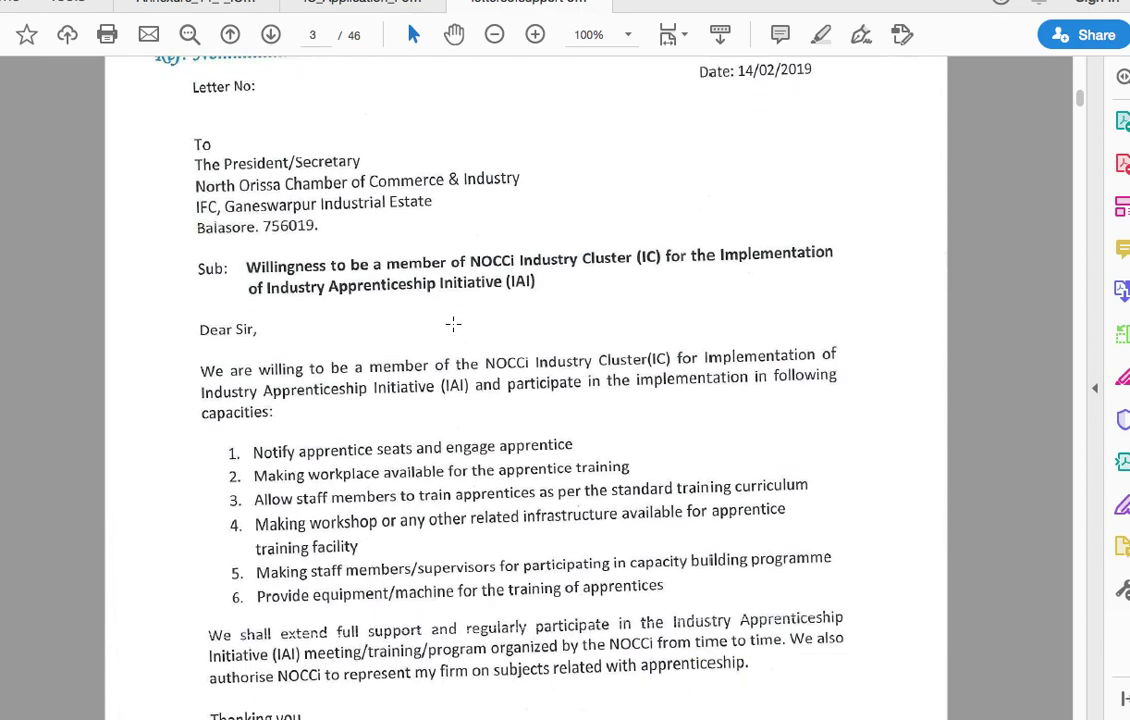
scroll(453, 323, "down", 15)
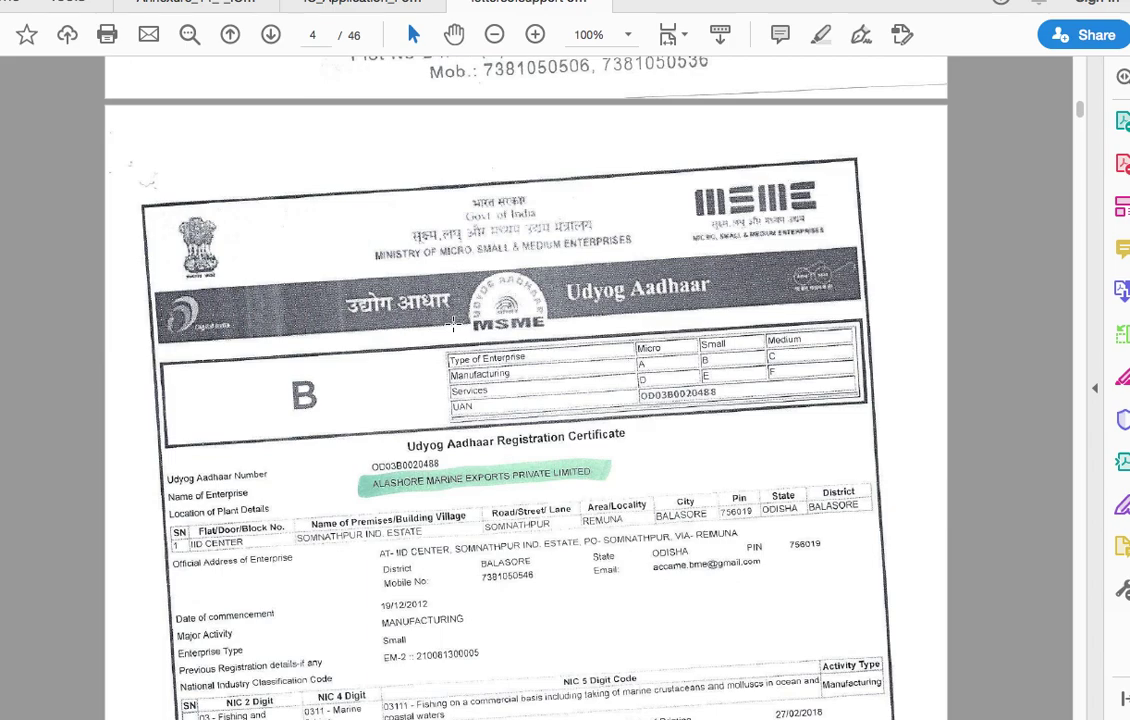
scroll(453, 323, "down", 1)
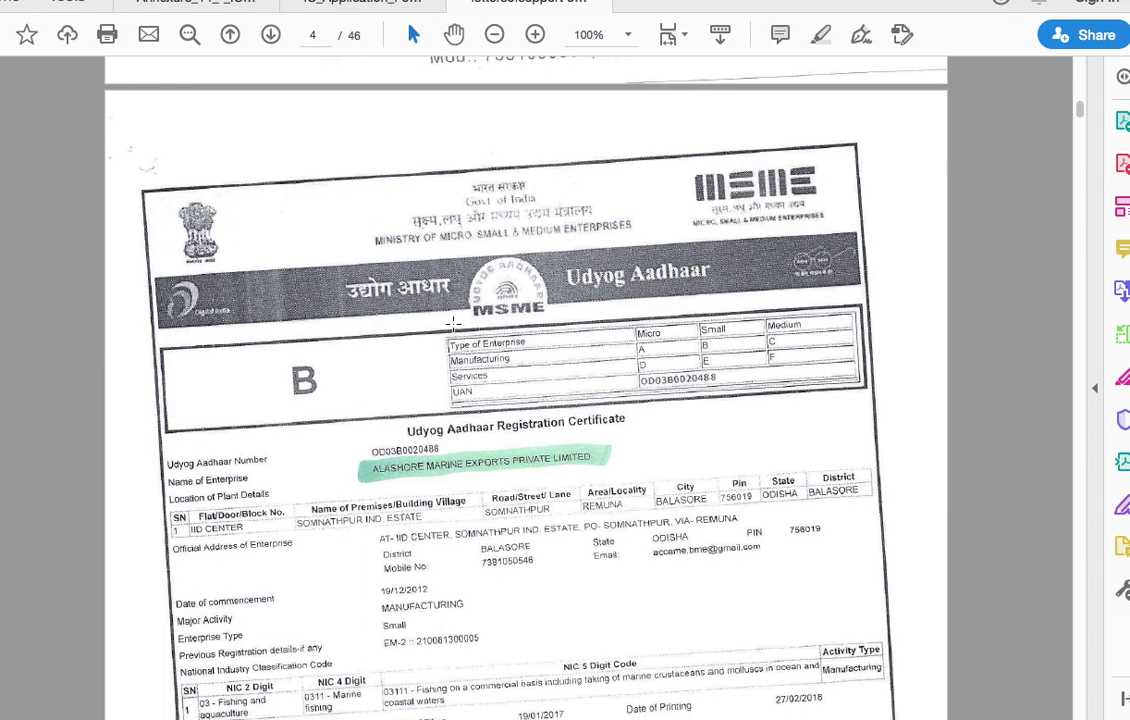
scroll(453, 323, "down", 11)
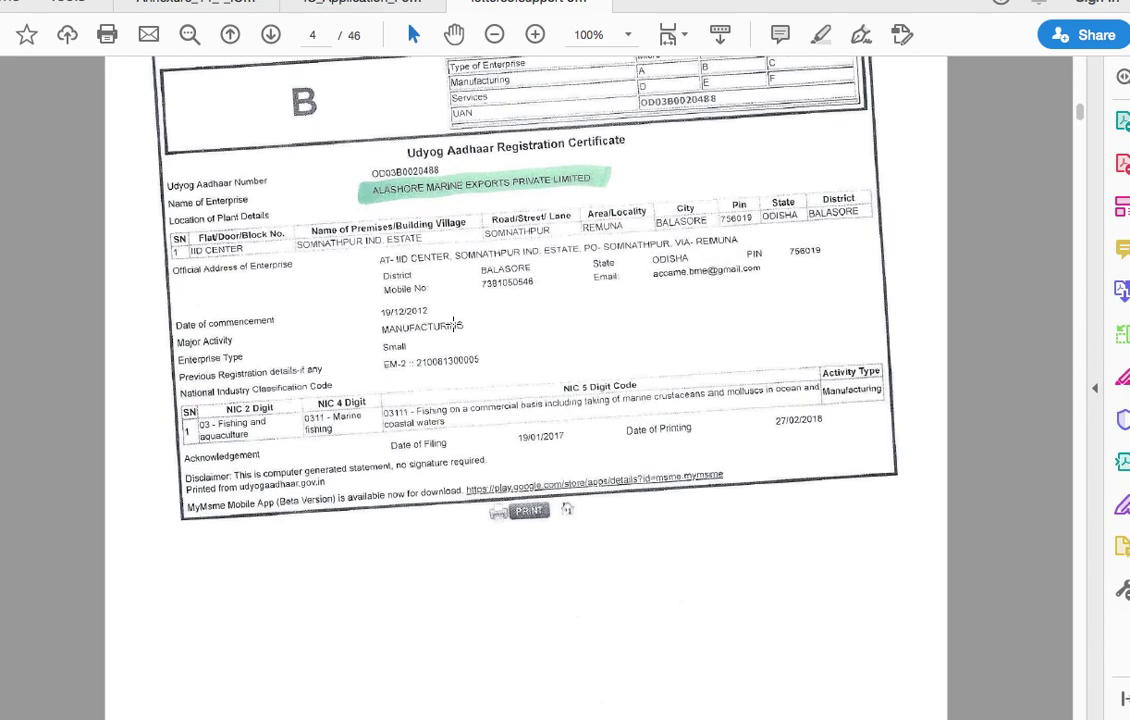
Step: Examine the Associated Plastics support letter and Udyog Aadhaar Acknowledgement, continuing to the Balasore Marine Exports letter
scroll(453, 323, "down", 5)
scroll(453, 323, "down", 8)
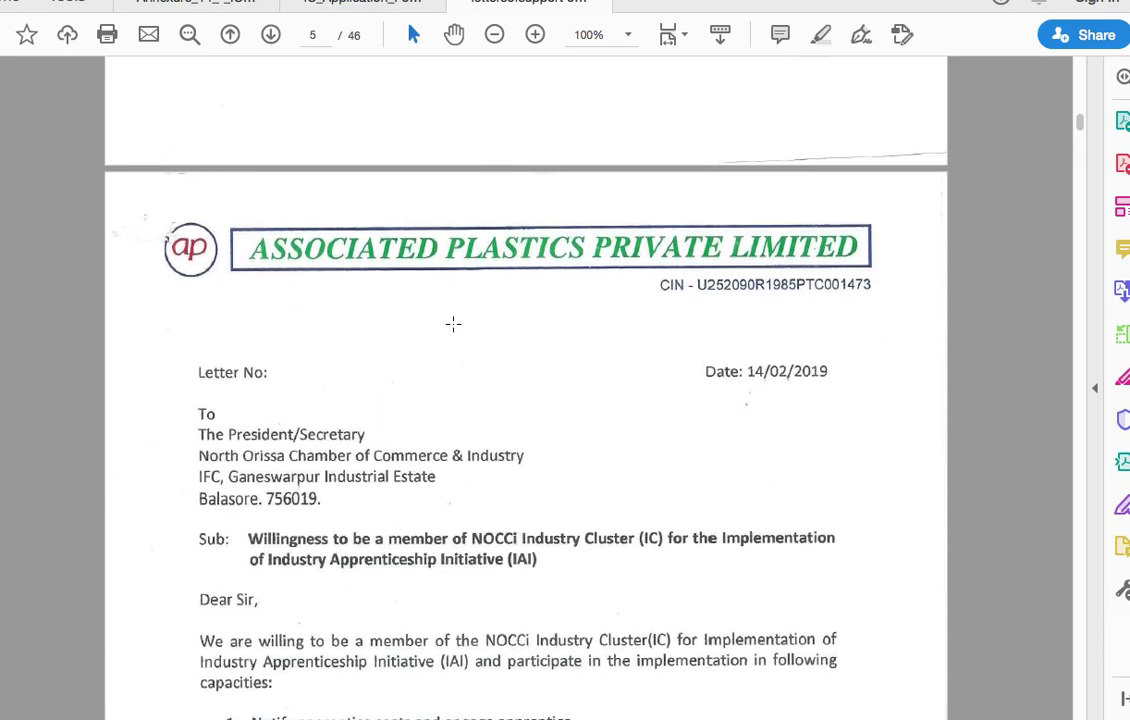
scroll(453, 323, "down", 20)
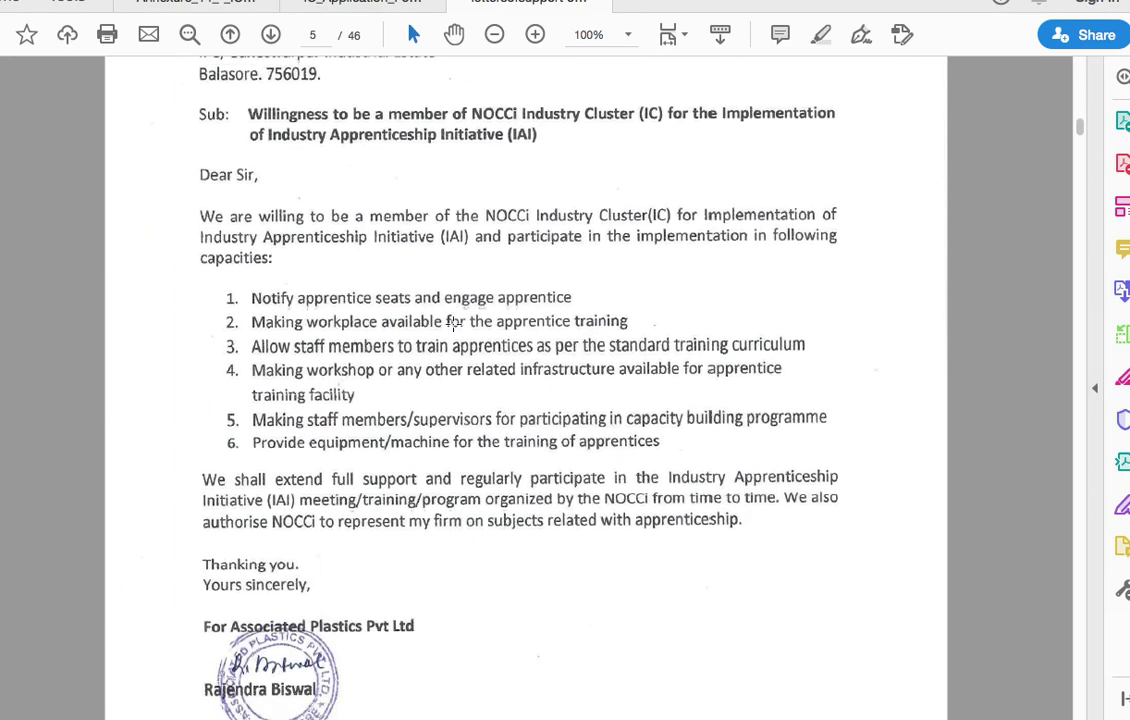
scroll(453, 323, "down", 13)
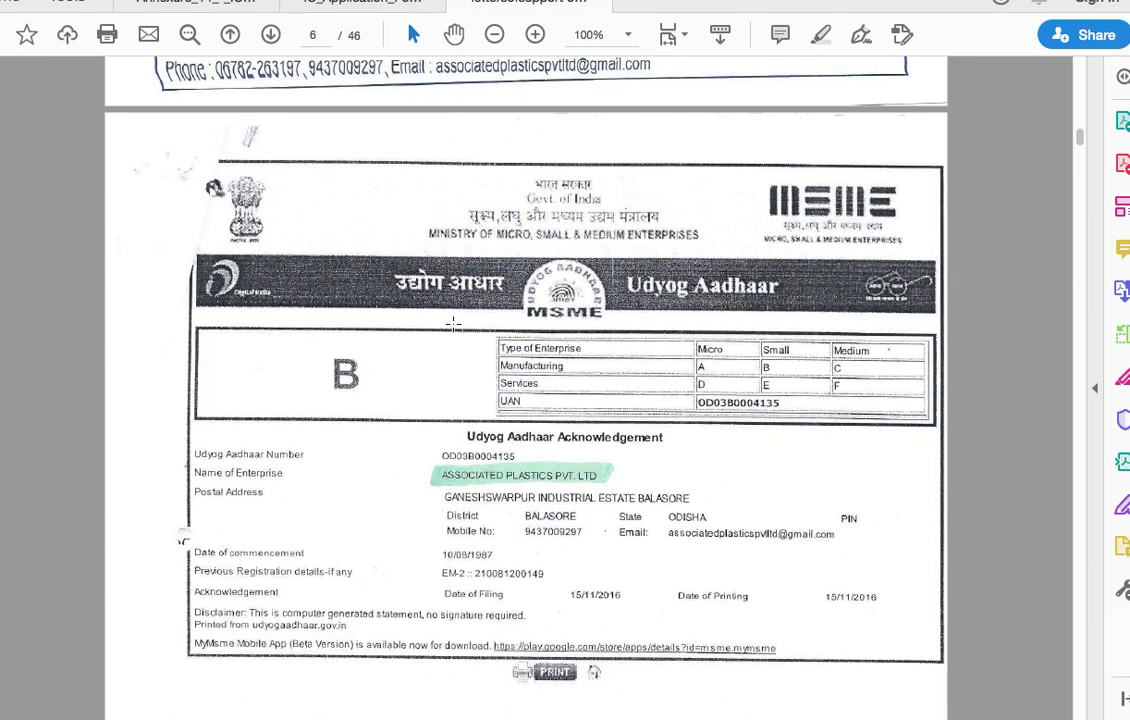
scroll(453, 323, "down", 15)
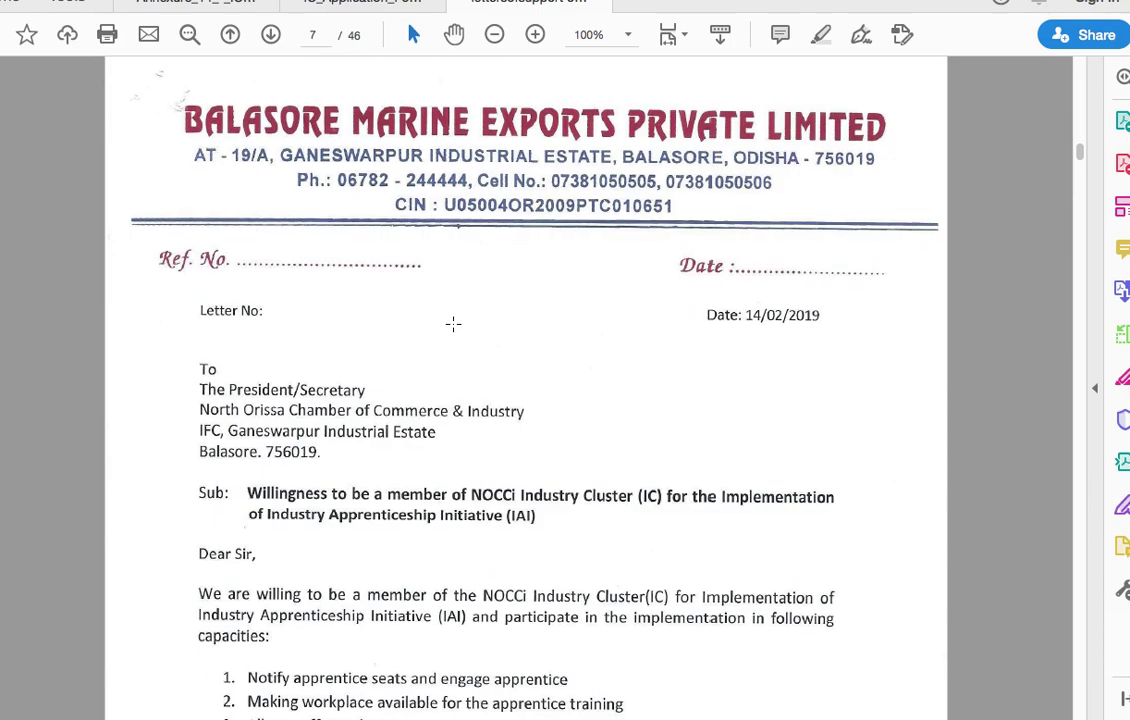
Step: Revisit section 6 on support letters in the filled application form, and return to the support letters PDF
left_click(352, 3)
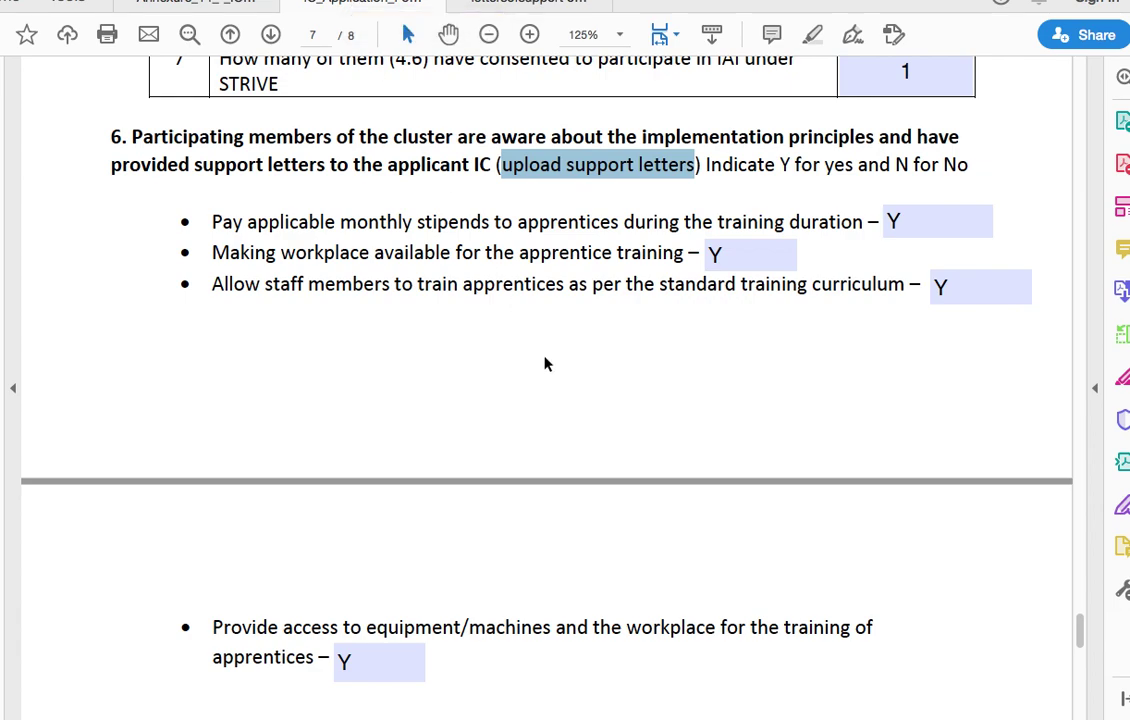
left_click(530, 3)
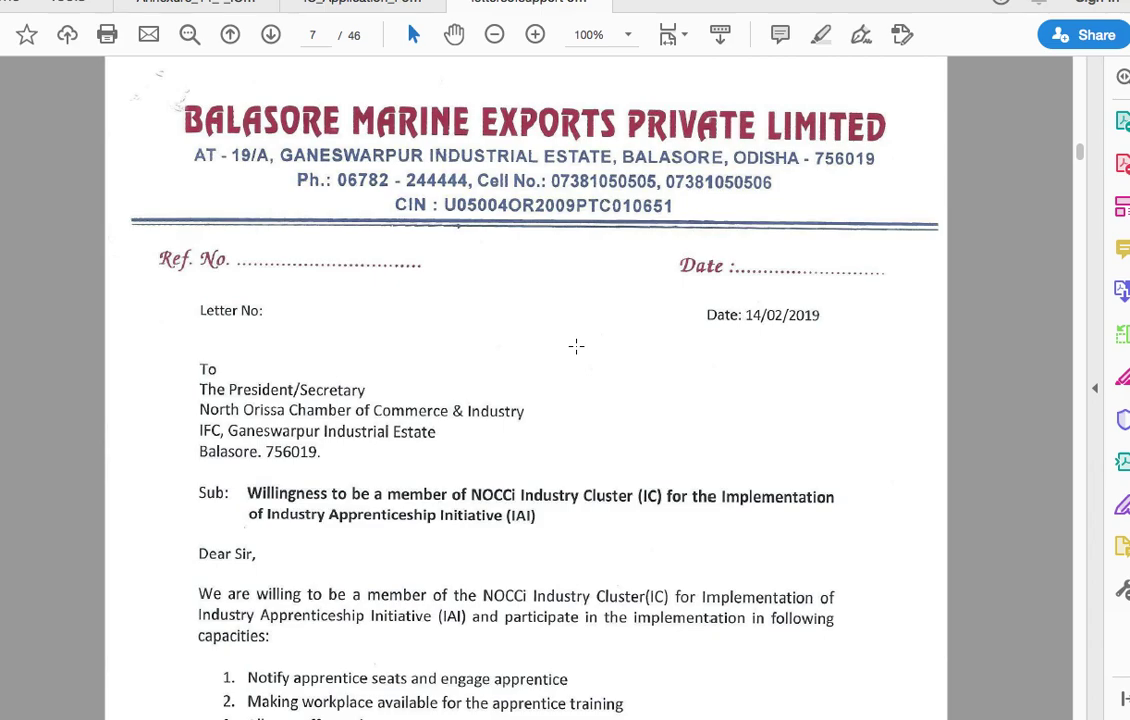
Step: Switch to the blank IC support workbook in Excel and examine columns 6 to 9 and the four notes below the table
key("ctrl+Right")
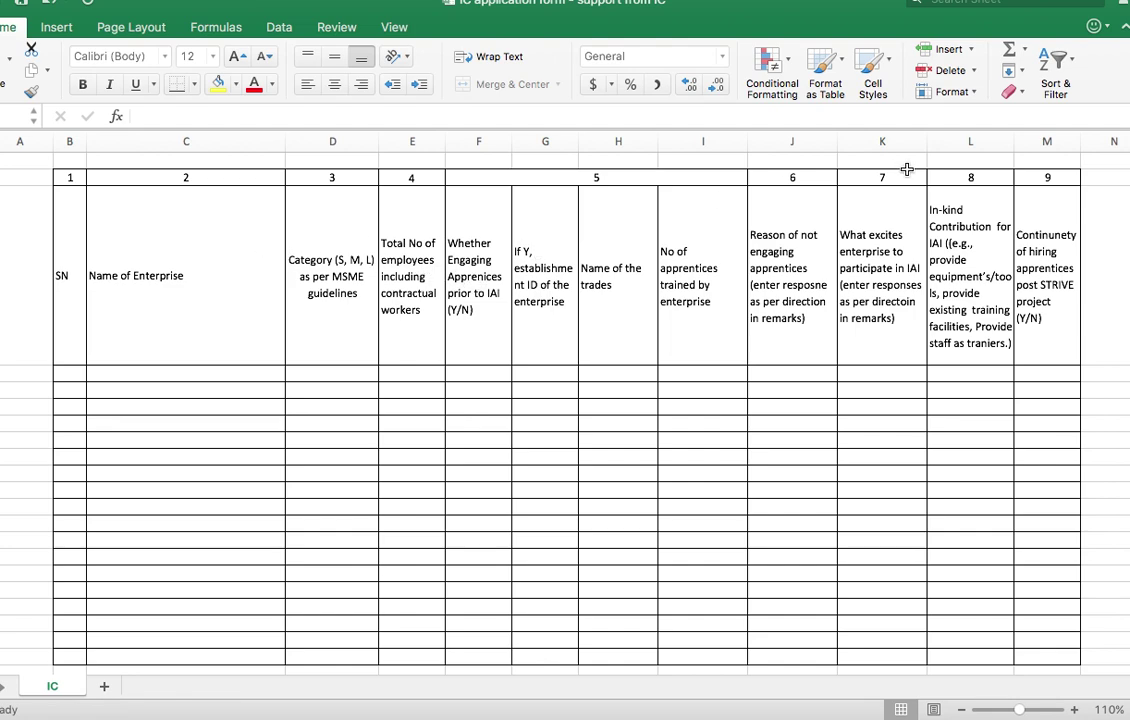
left_click_drag(798, 178, 1030, 176)
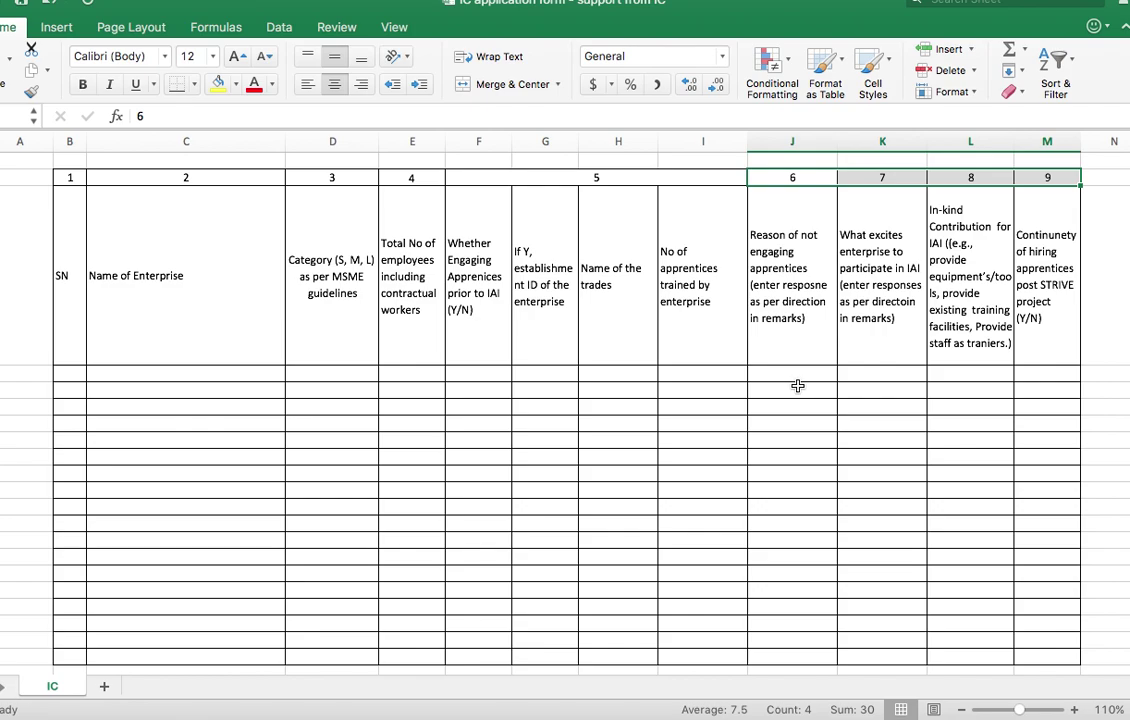
scroll(492, 455, "down", 5)
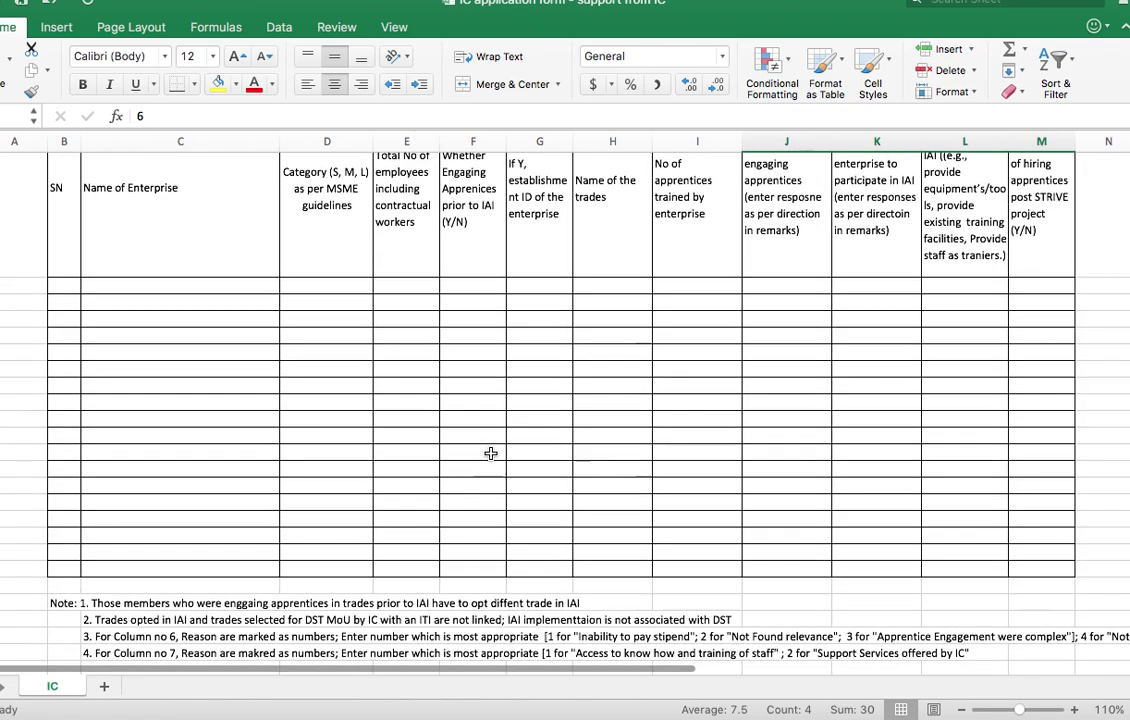
scroll(491, 454, "down", 3)
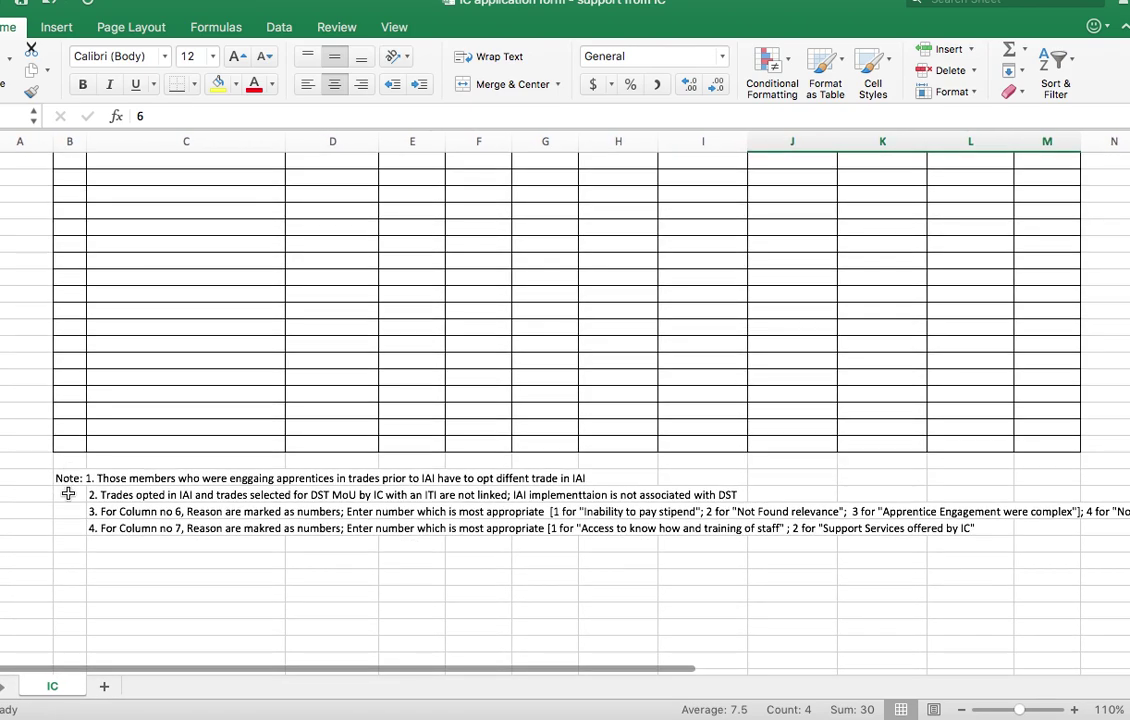
left_click_drag(71, 480, 383, 530)
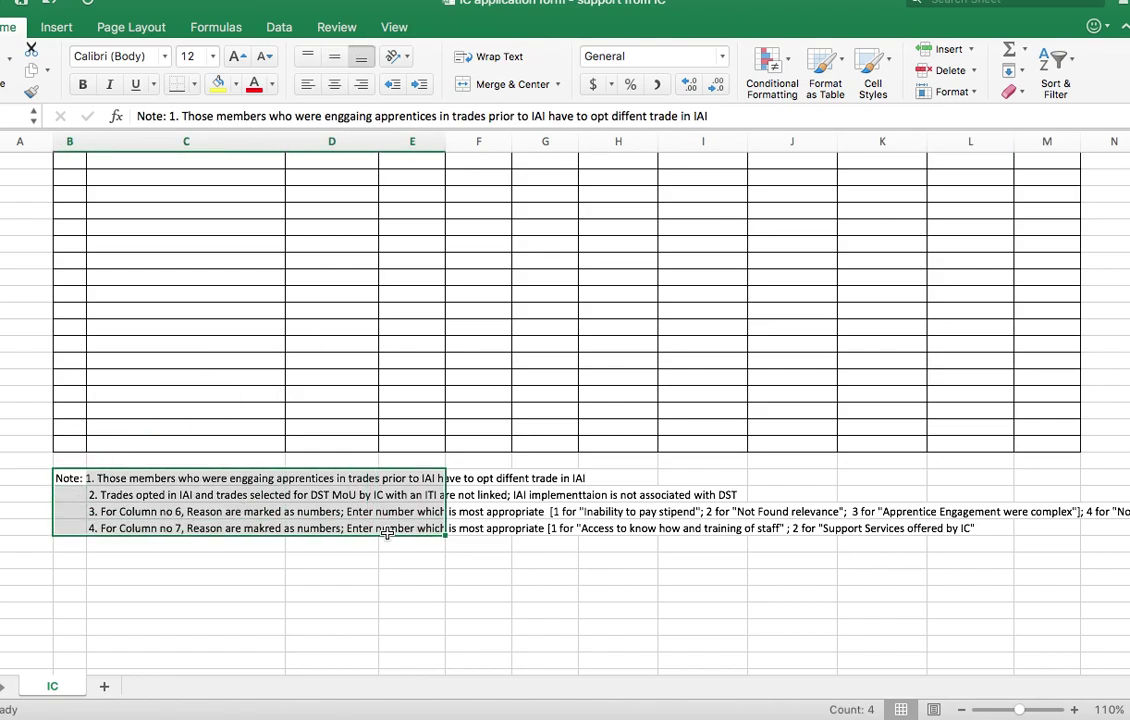
Step: Fill the first table row with serial number 1, enterprise name Mohan Ltd and category S
scroll(349, 313, "up", 5)
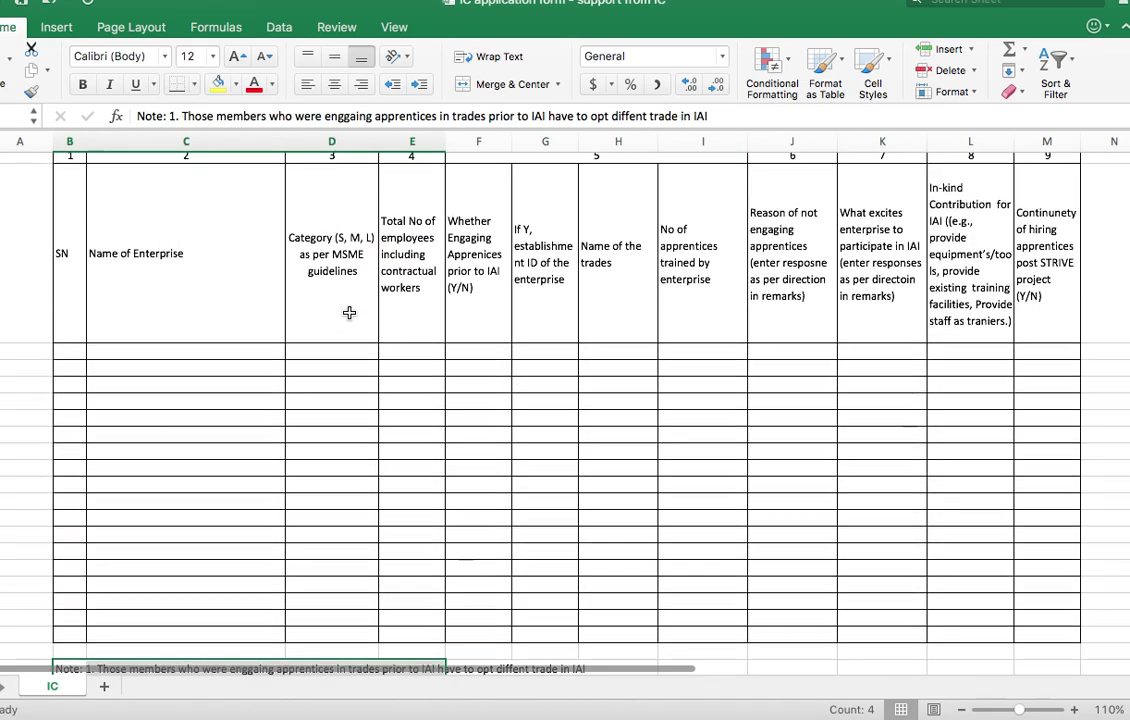
left_click(80, 356)
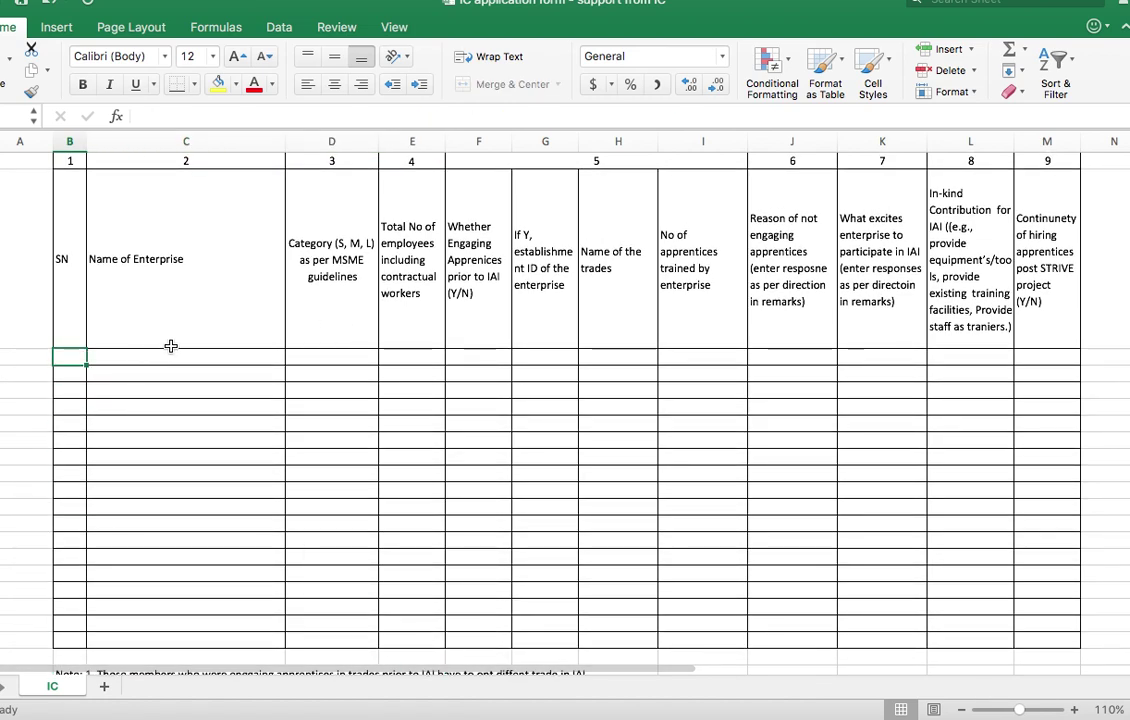
type("1")
key("Tab")
type("Mohan Ltd")
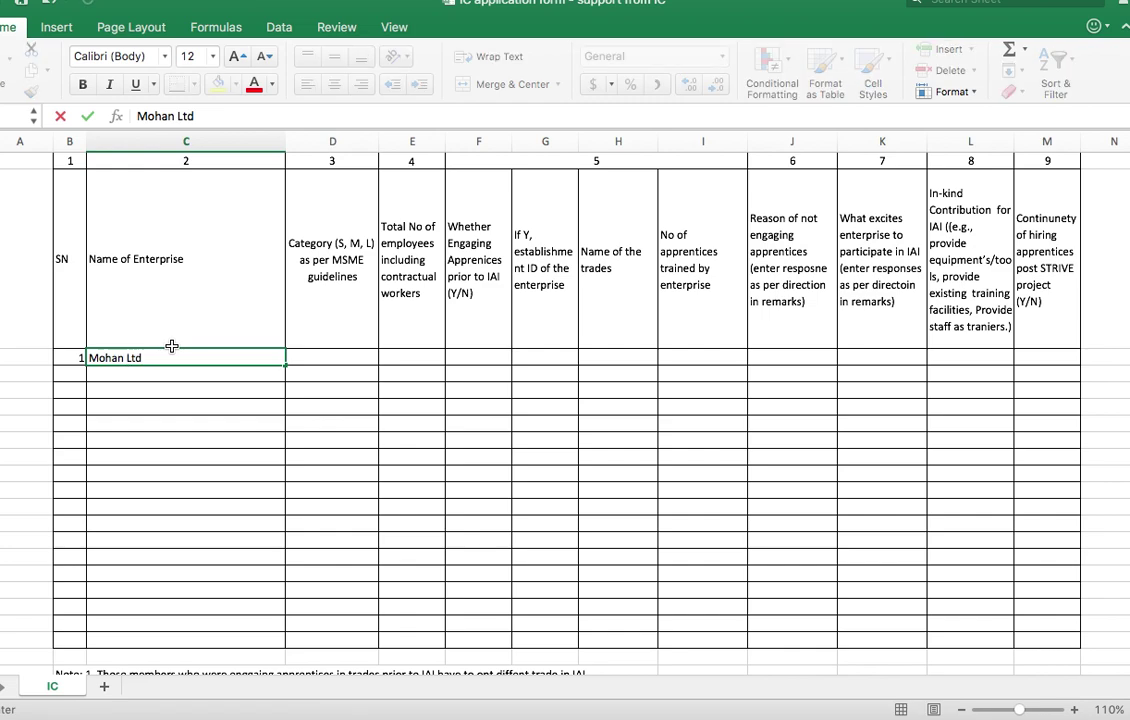
key("Tab")
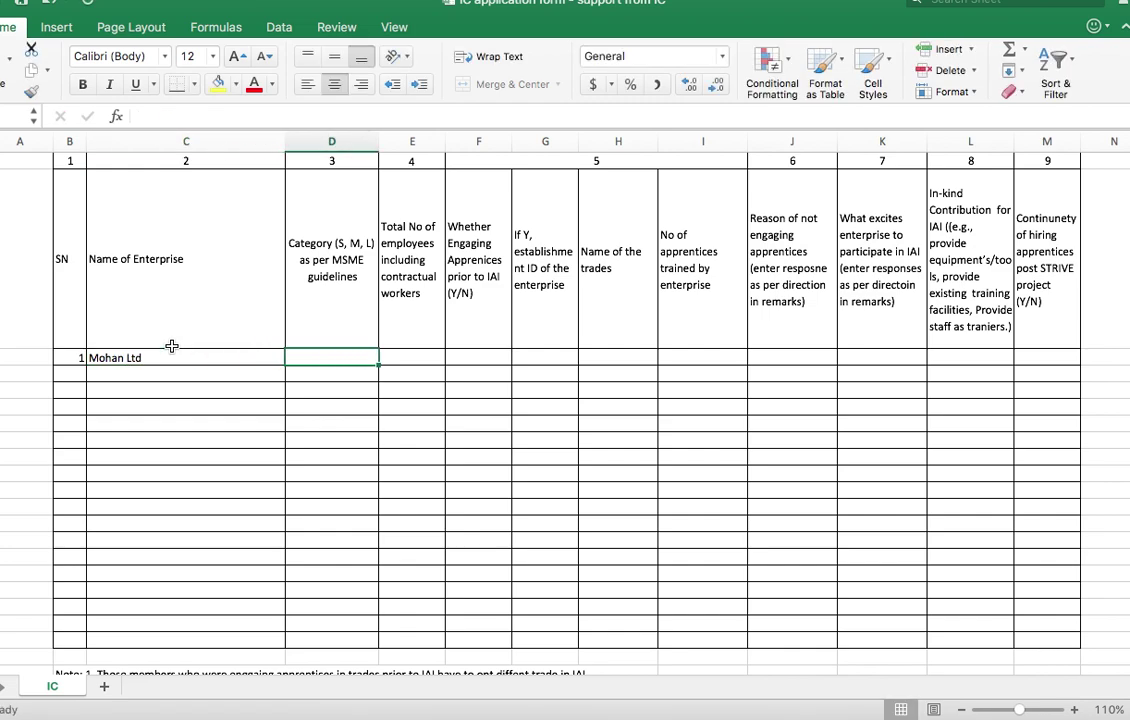
type("S")
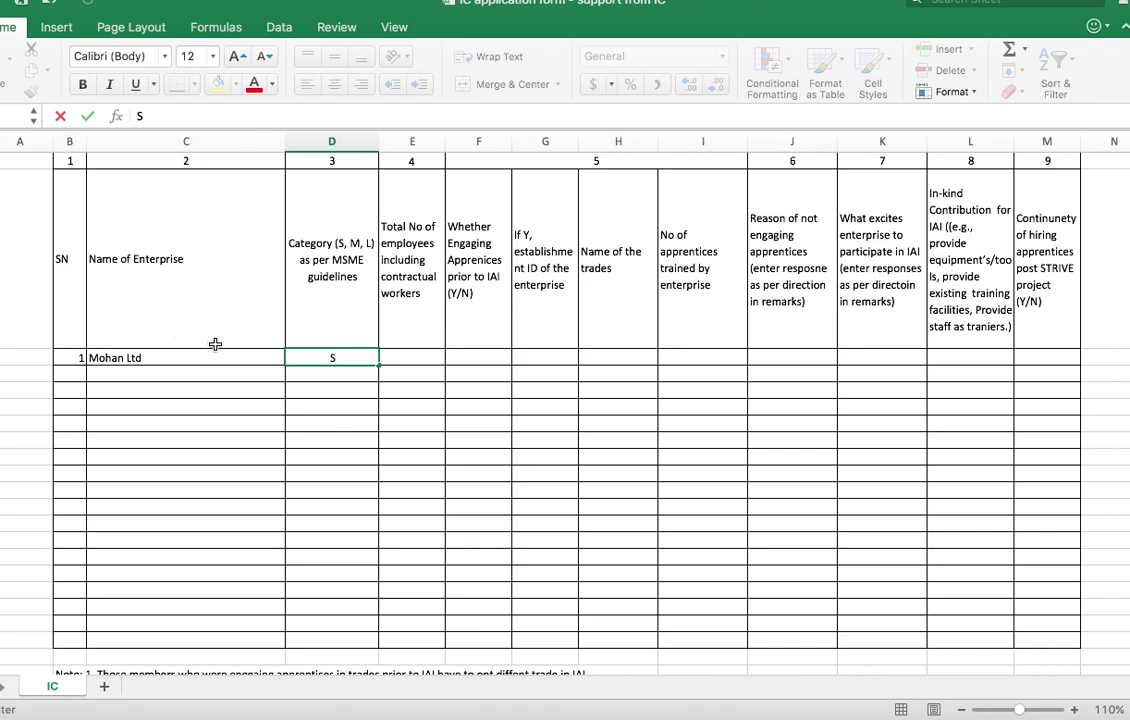
left_click(212, 357)
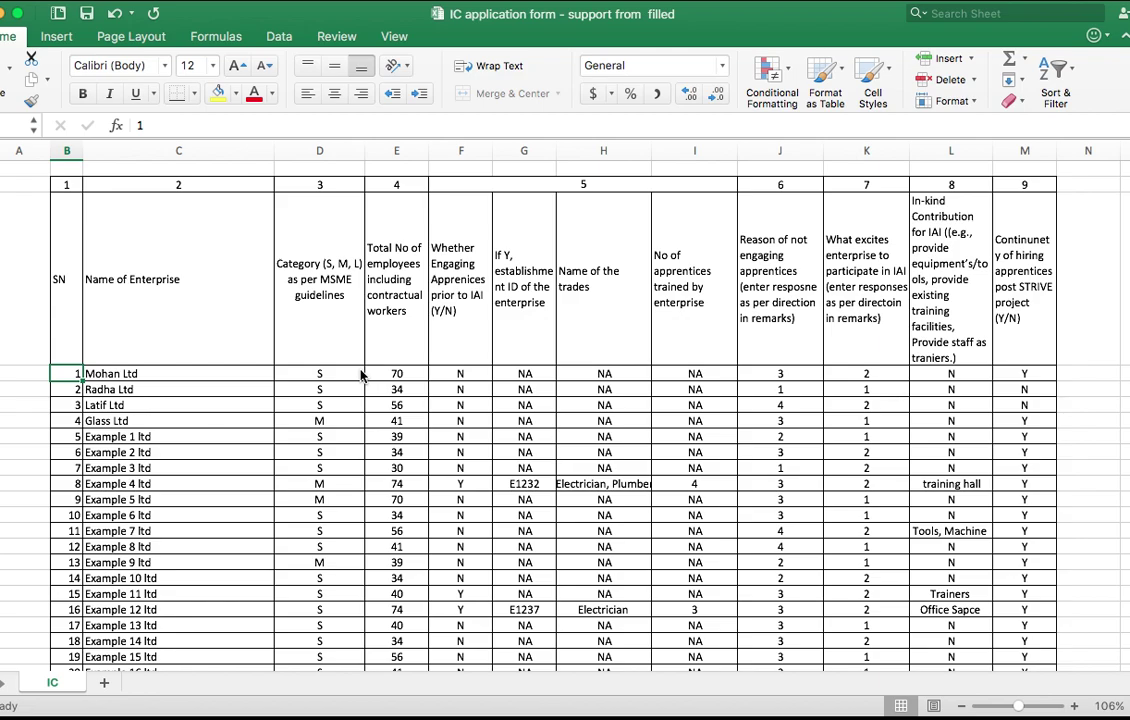
Step: Review the filled application form and support letters in Acrobat Reader, and return to the filled enterprise workbook in Excel
key("ctrl+Up")
mouse_move(338, 59)
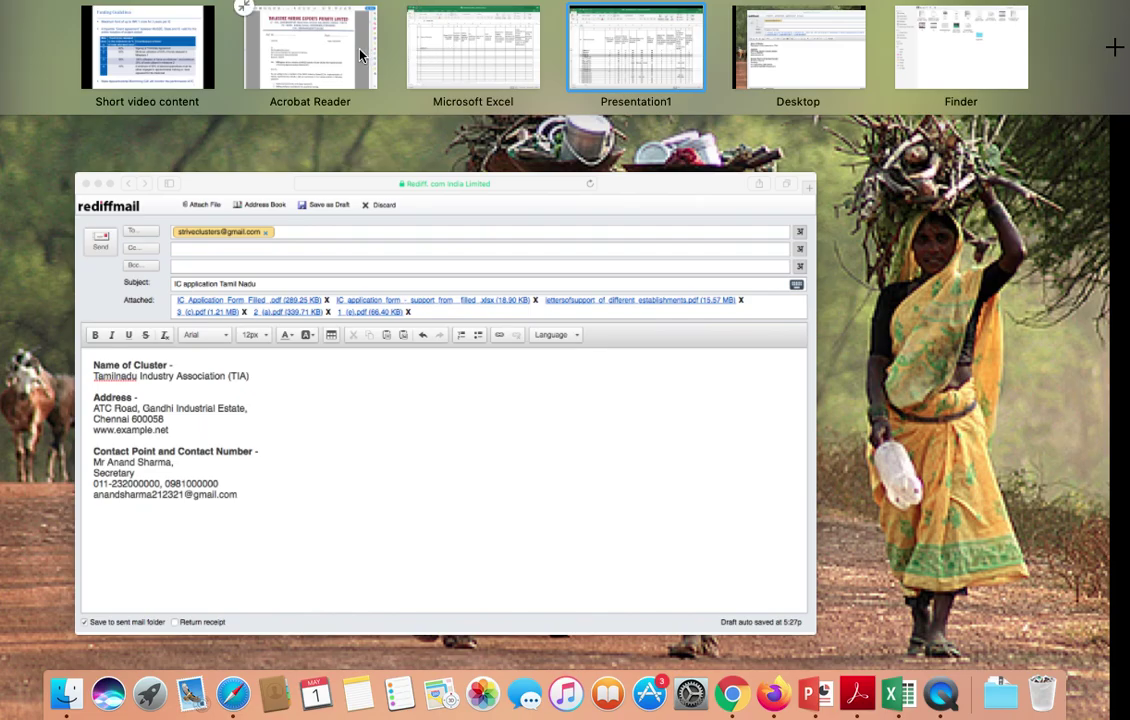
left_click(361, 56)
left_click(340, 3)
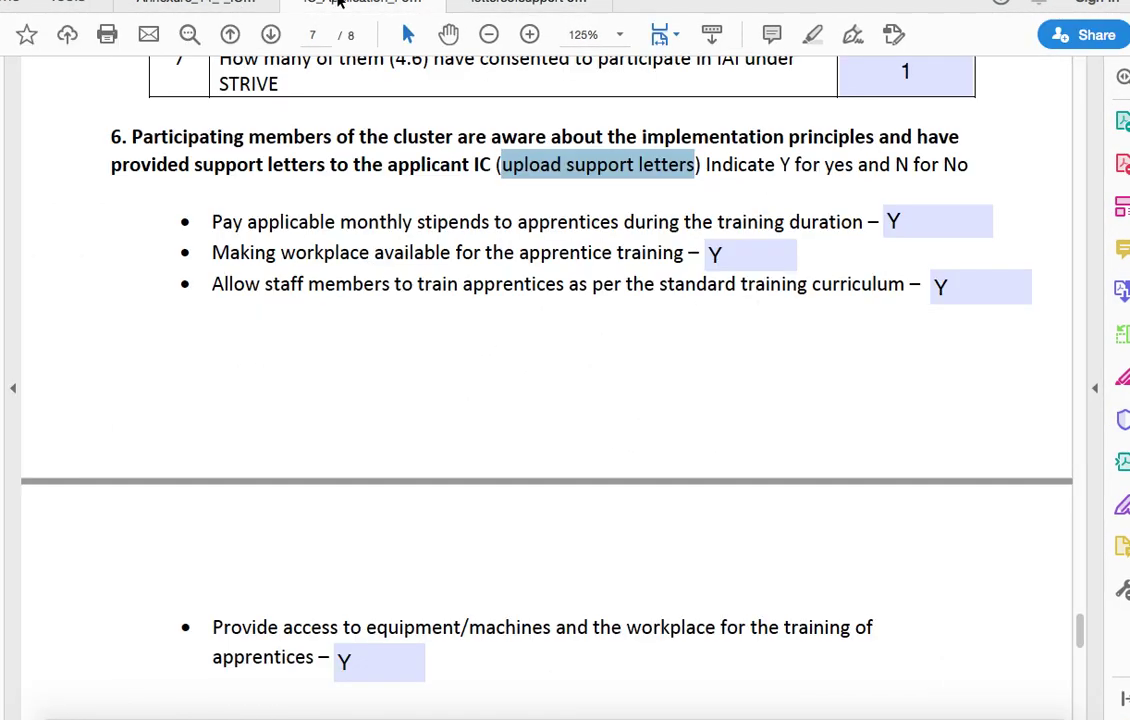
scroll(527, 233, "up", 15)
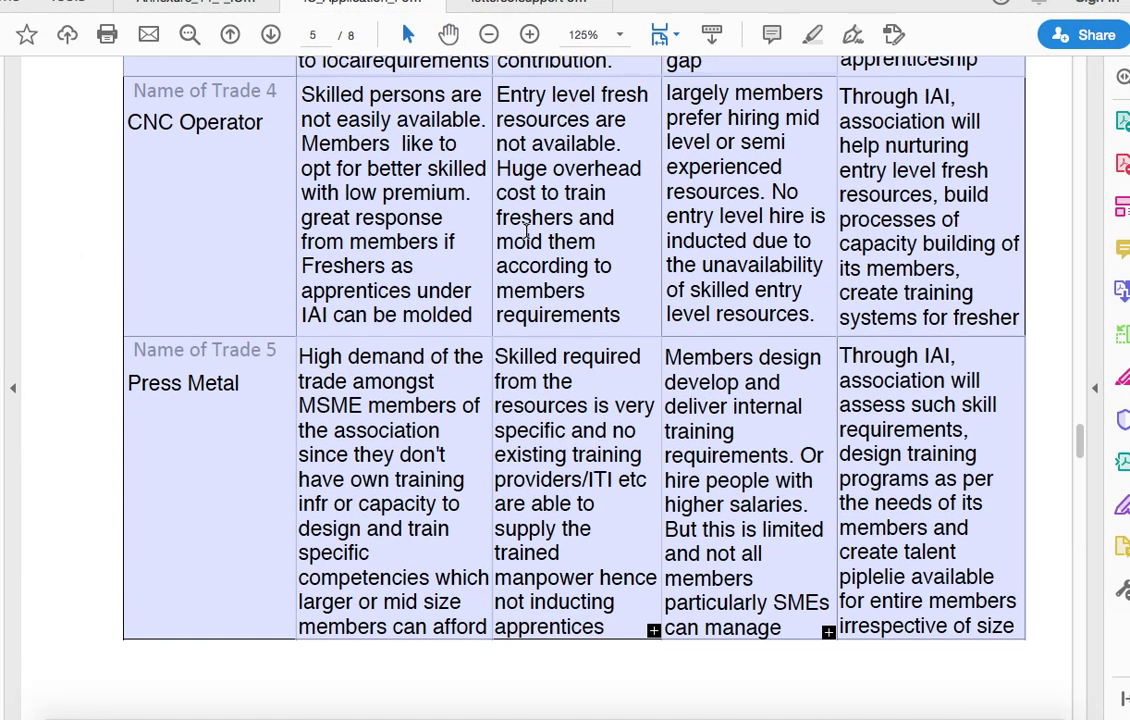
scroll(527, 233, "up", 20)
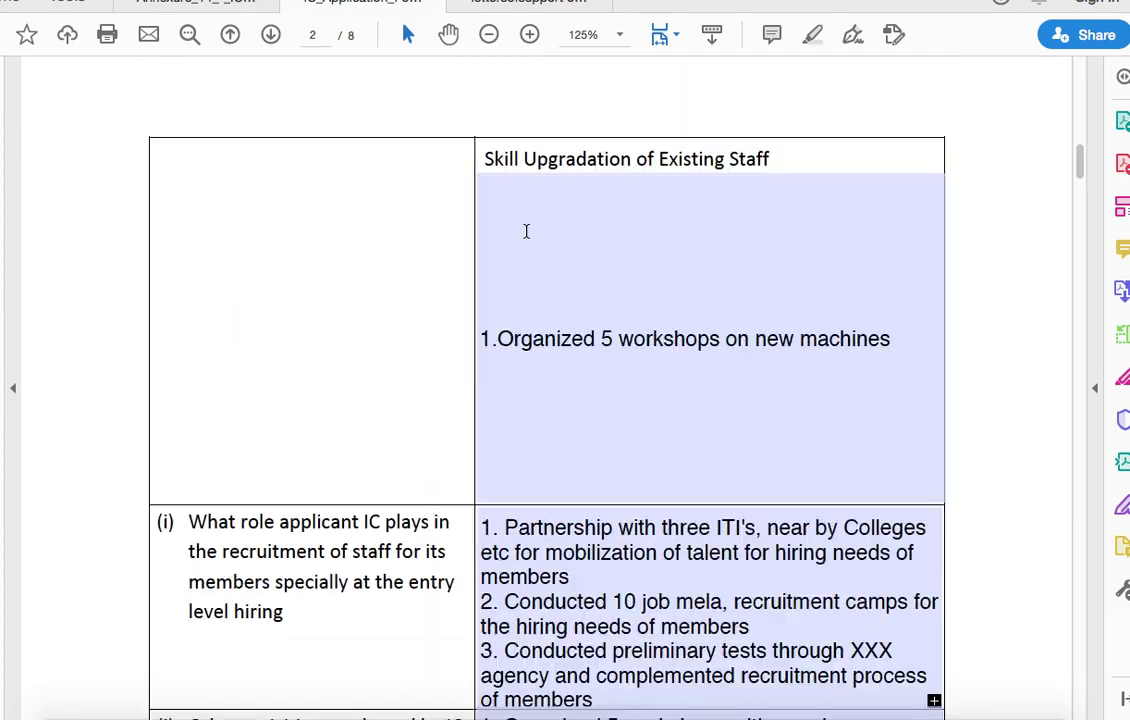
left_click(528, 5)
key("ctrl+Up")
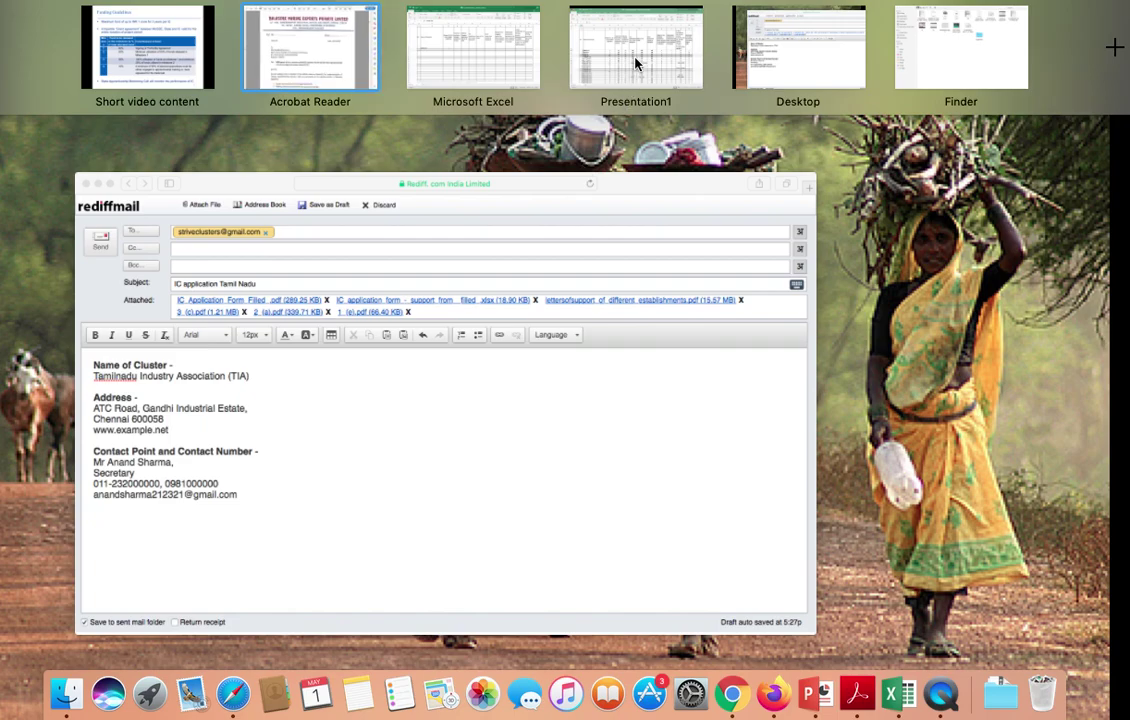
left_click(637, 63)
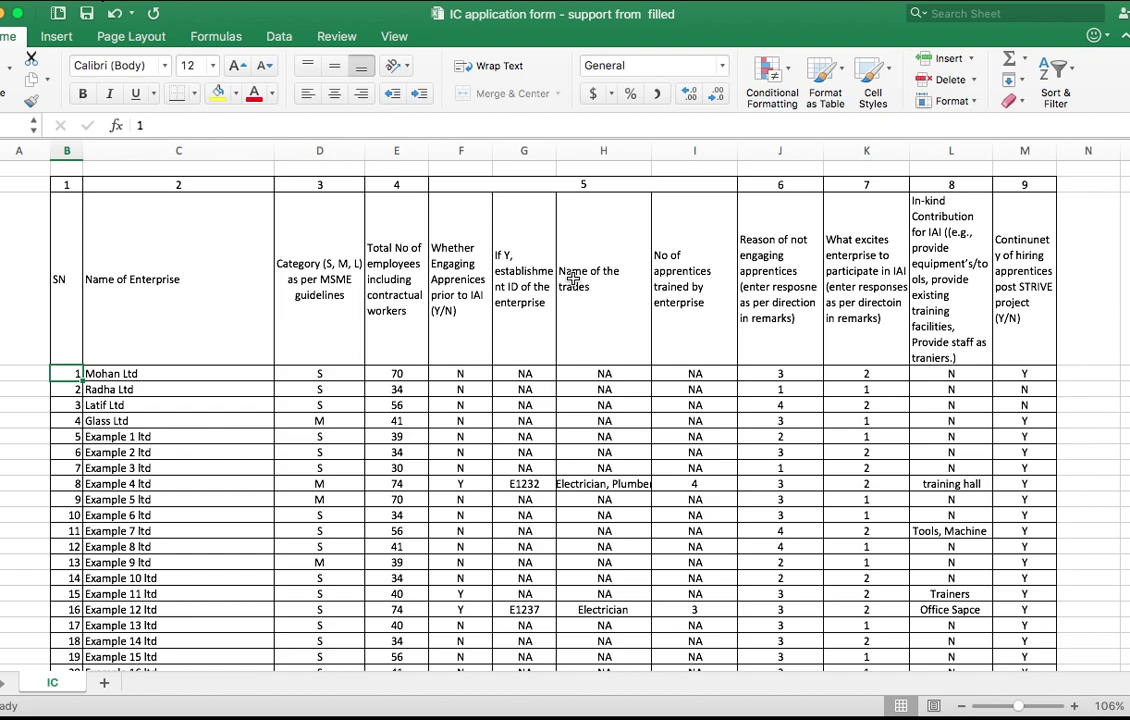
Step: Switch to the Rediffmail draft and examine its recipient, the two parts of the subject and the cluster name
key("ctrl+Right")
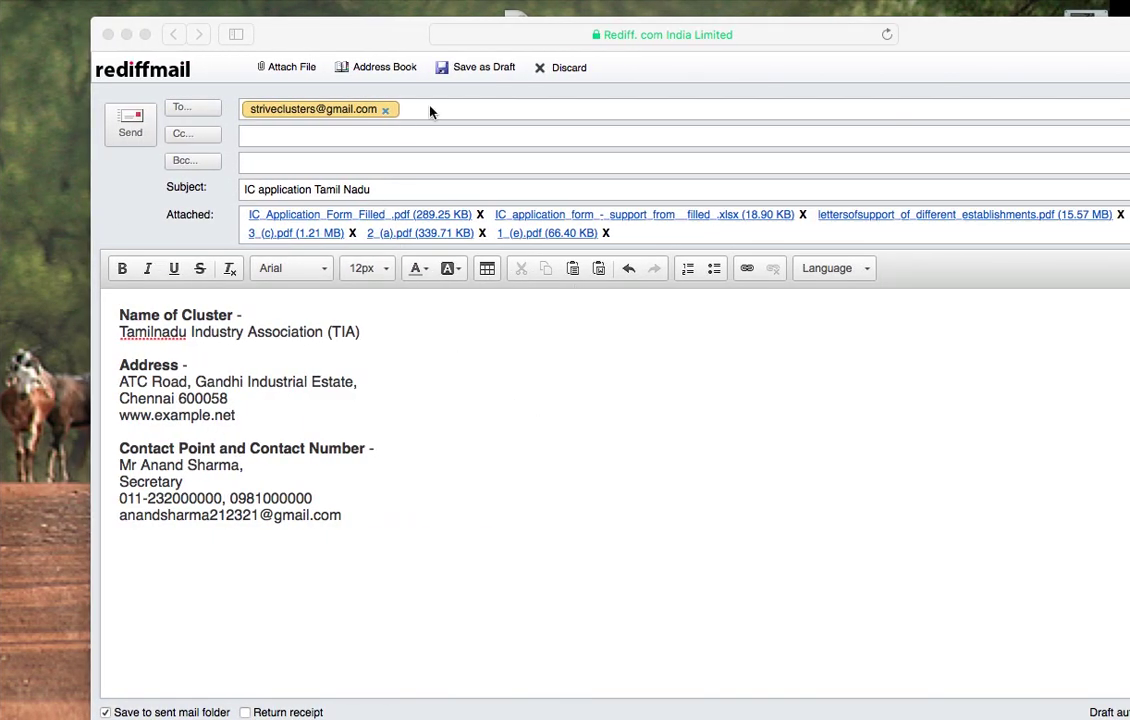
left_click(354, 111)
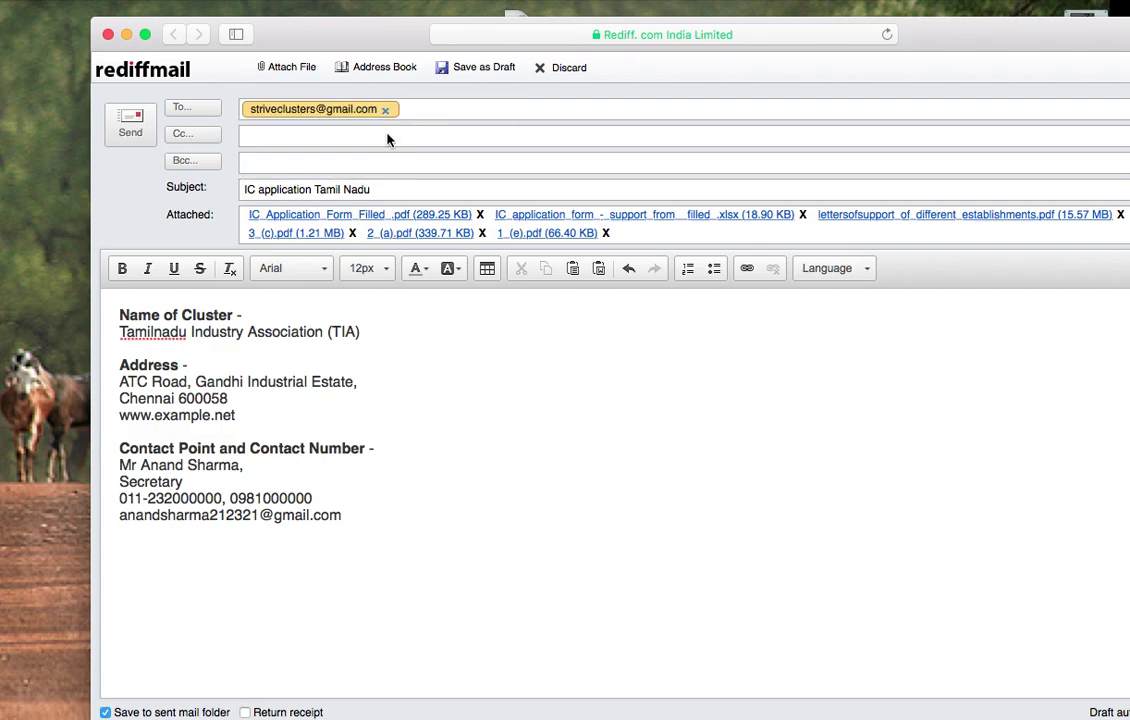
mouse_move(354, 111)
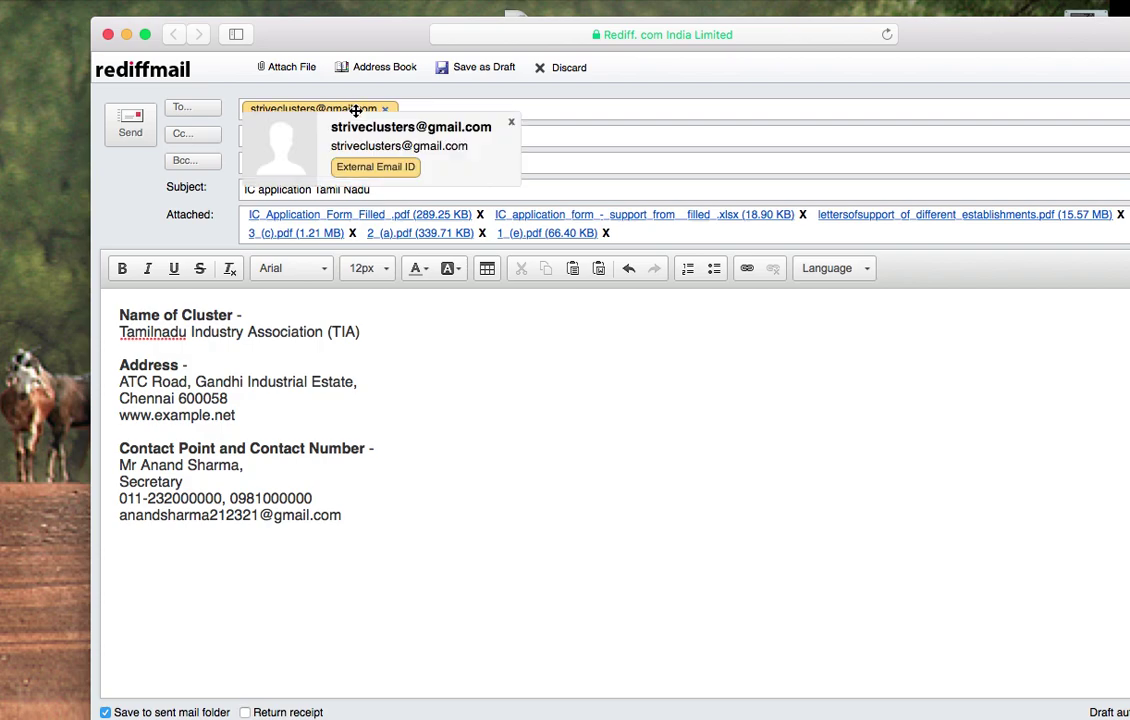
left_click(376, 189)
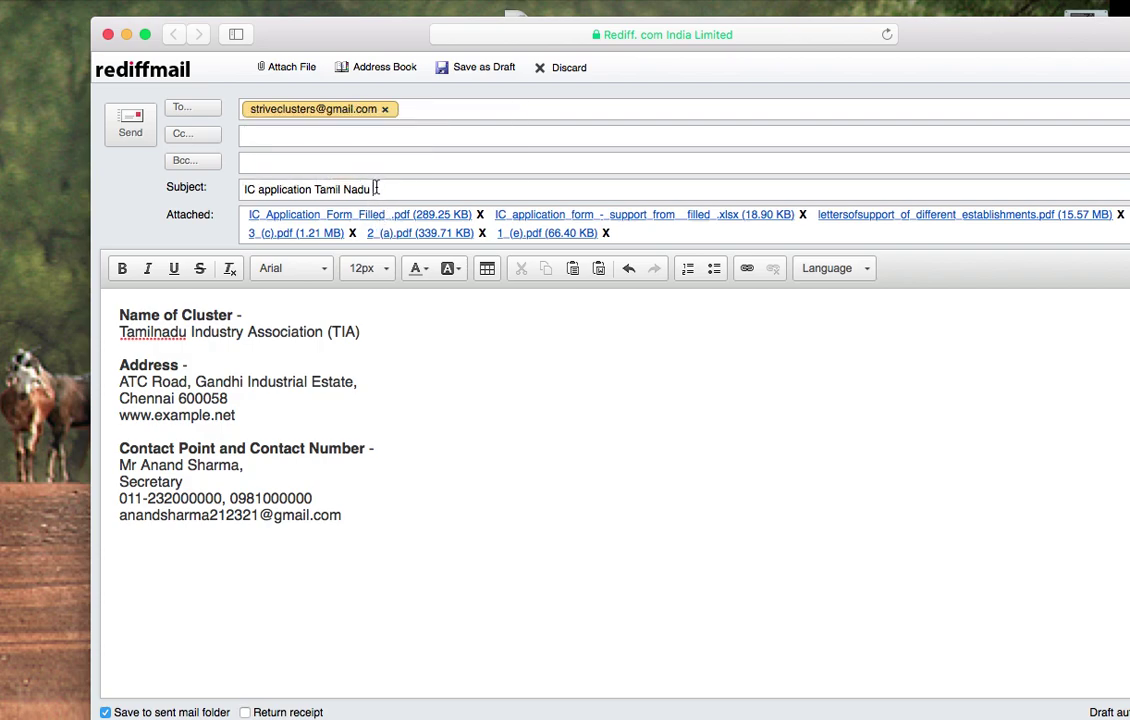
left_click_drag(245, 189, 311, 192)
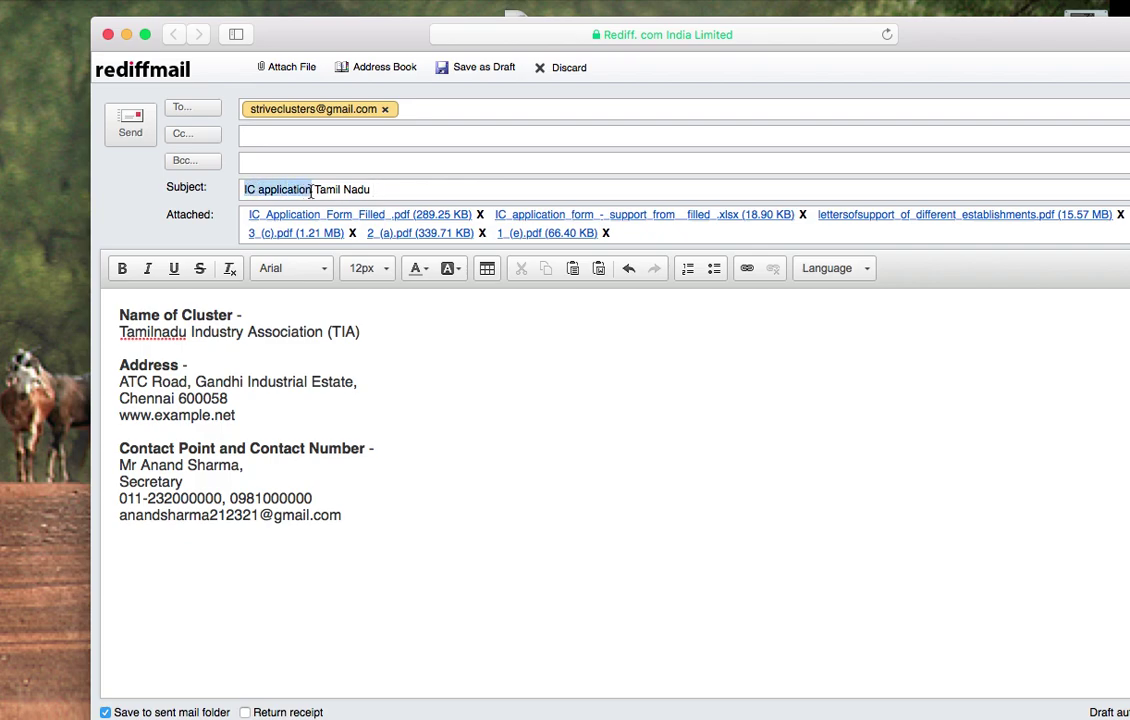
left_click(381, 190)
left_click_drag(381, 190, 314, 190)
left_click(441, 337)
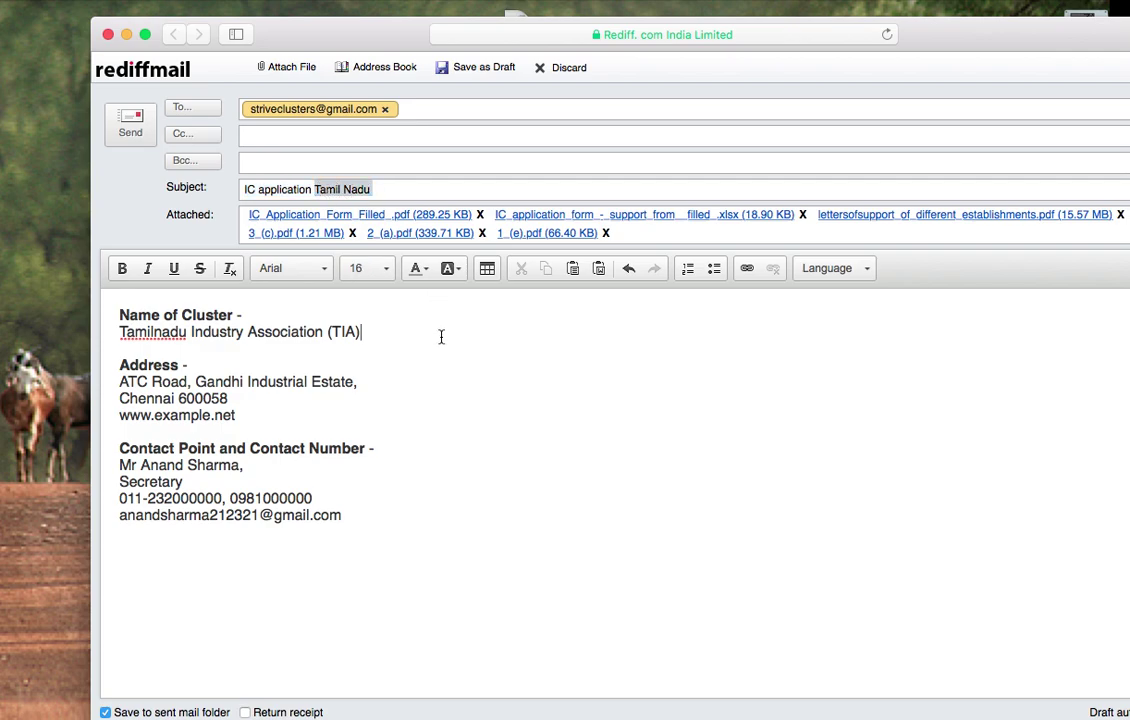
Step: Replace the state name in the email subject so it reads "IC application Bihar"
left_click(404, 189)
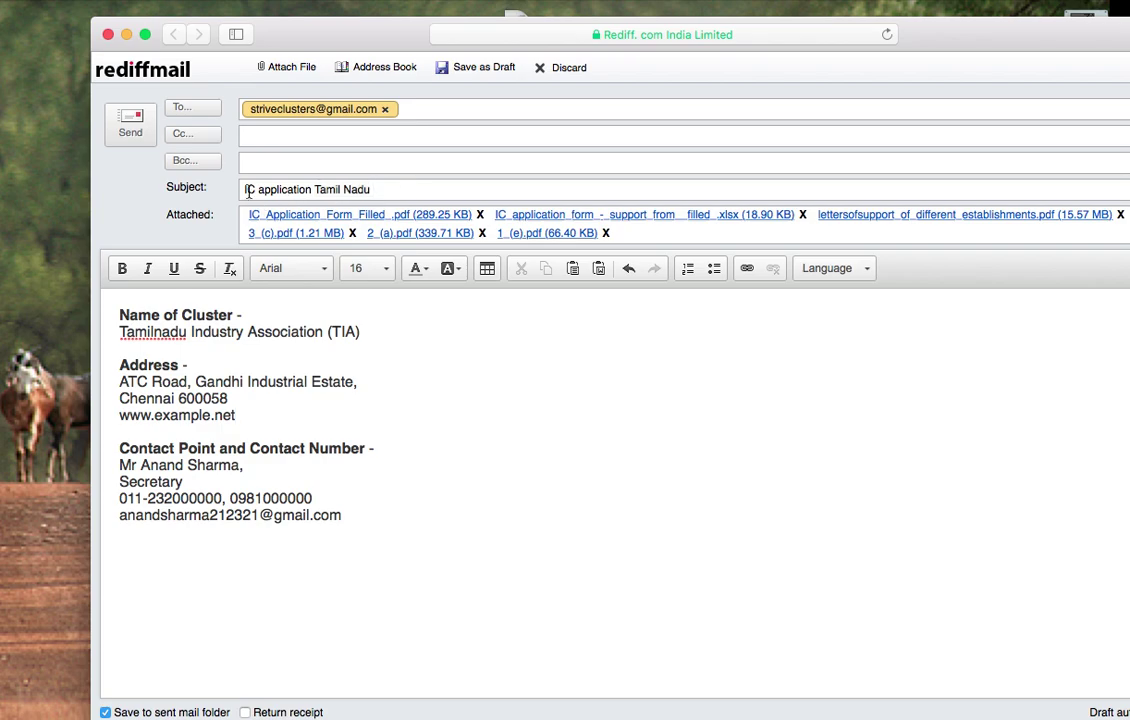
left_click_drag(372, 190, 314, 190)
left_click(367, 190)
key("BackSpace")
key("BackSpace")
key("BackSpace")
key("BackSpace")
key("BackSpace")
key("BackSpace")
key("BackSpace")
key("BackSpace")
key("BackSpace")
key("BackSpace")
type("Bihar")
left_click(433, 314)
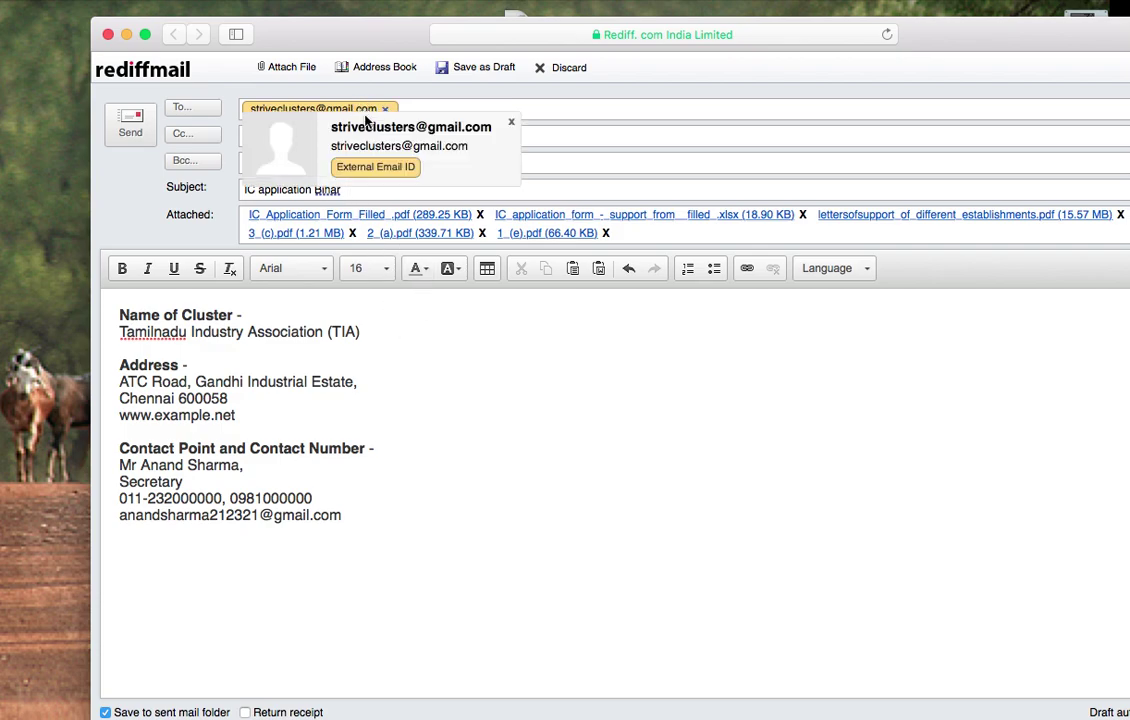
Step: Check the recipient and contact details, send the application email with its attachments, and dismiss the confirmation
mouse_move(355, 116)
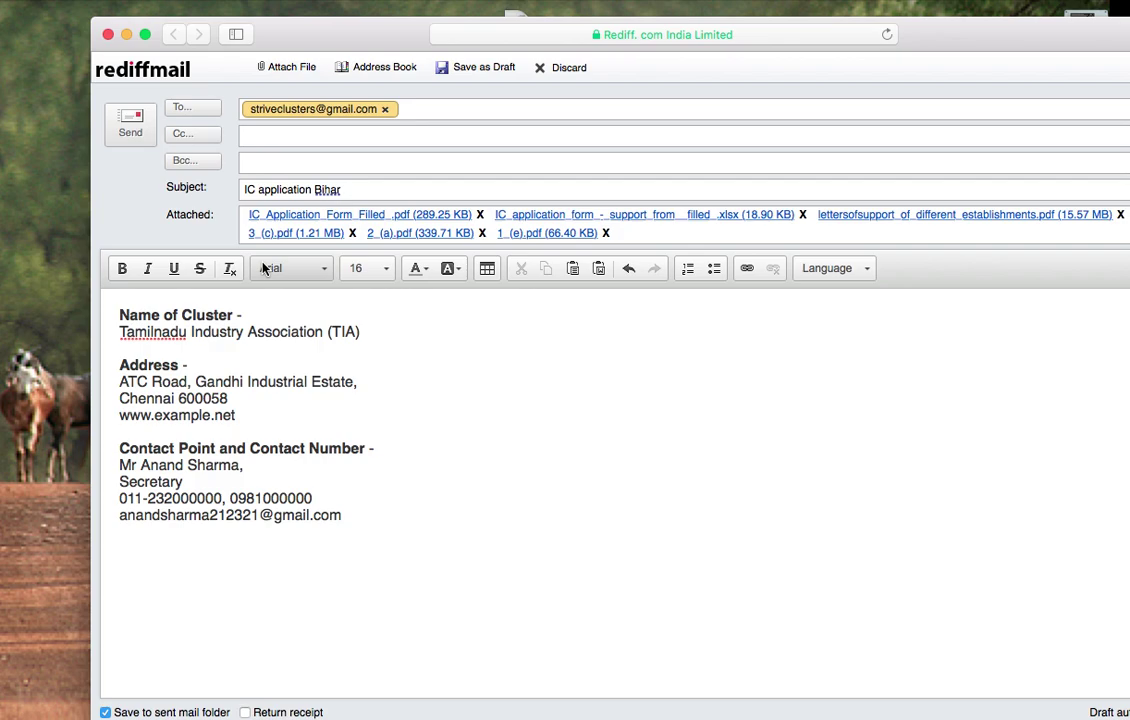
left_click(290, 536)
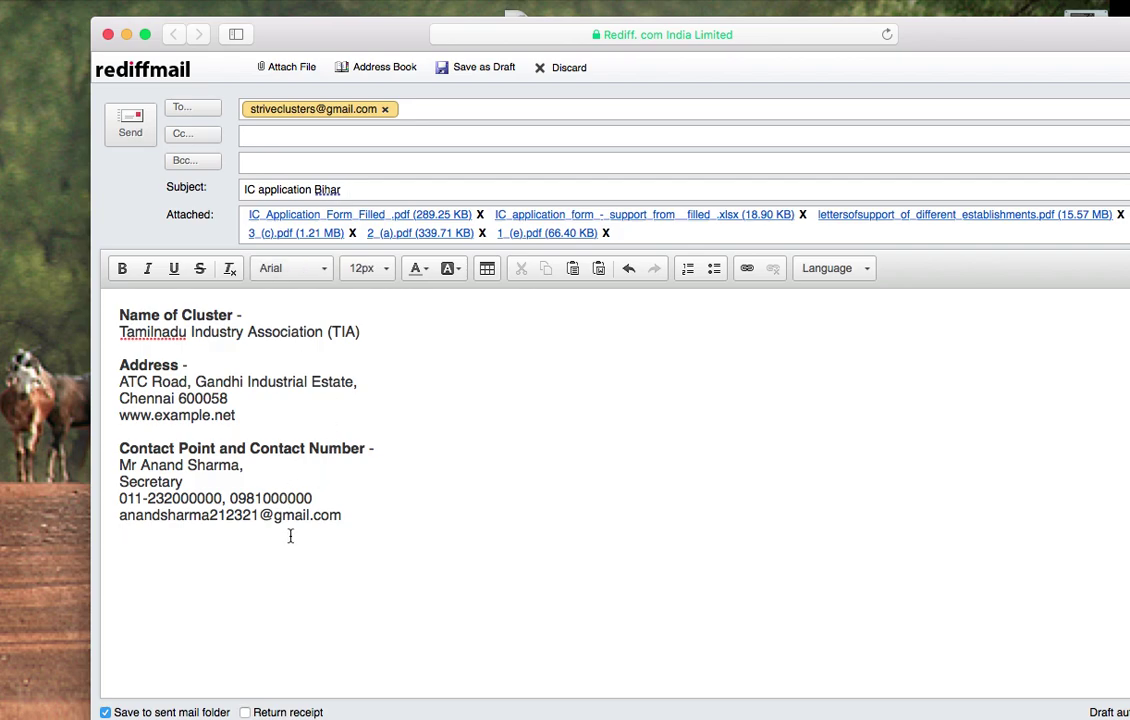
left_click(148, 136)
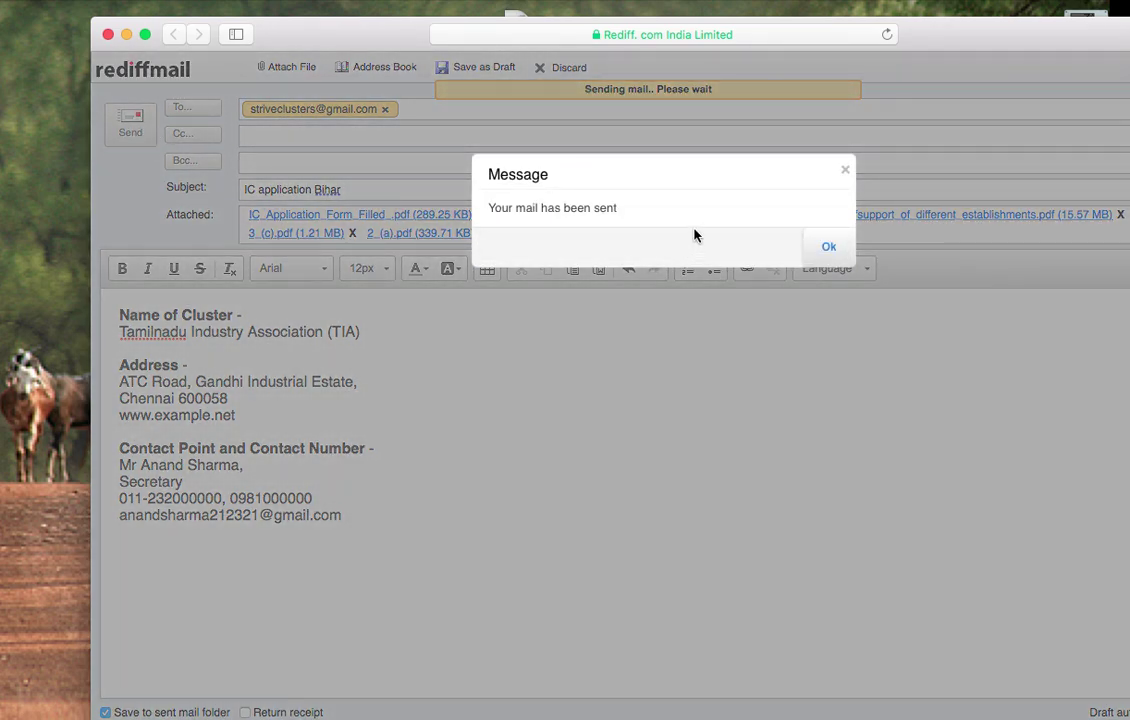
left_click(824, 248)
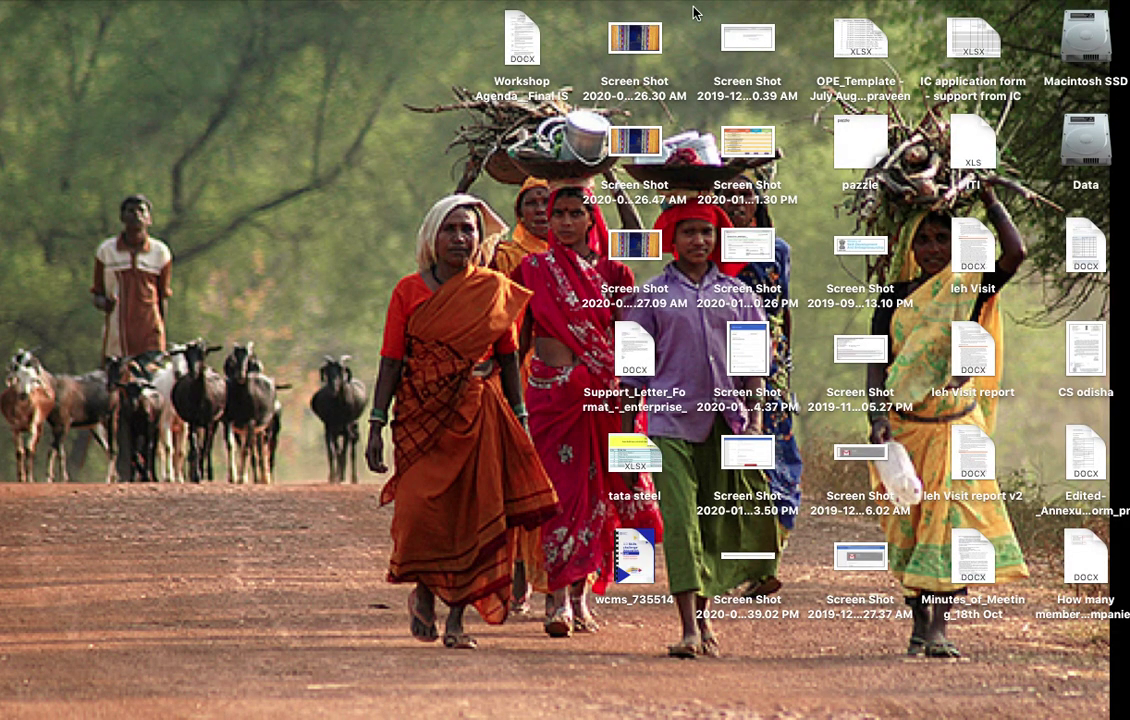